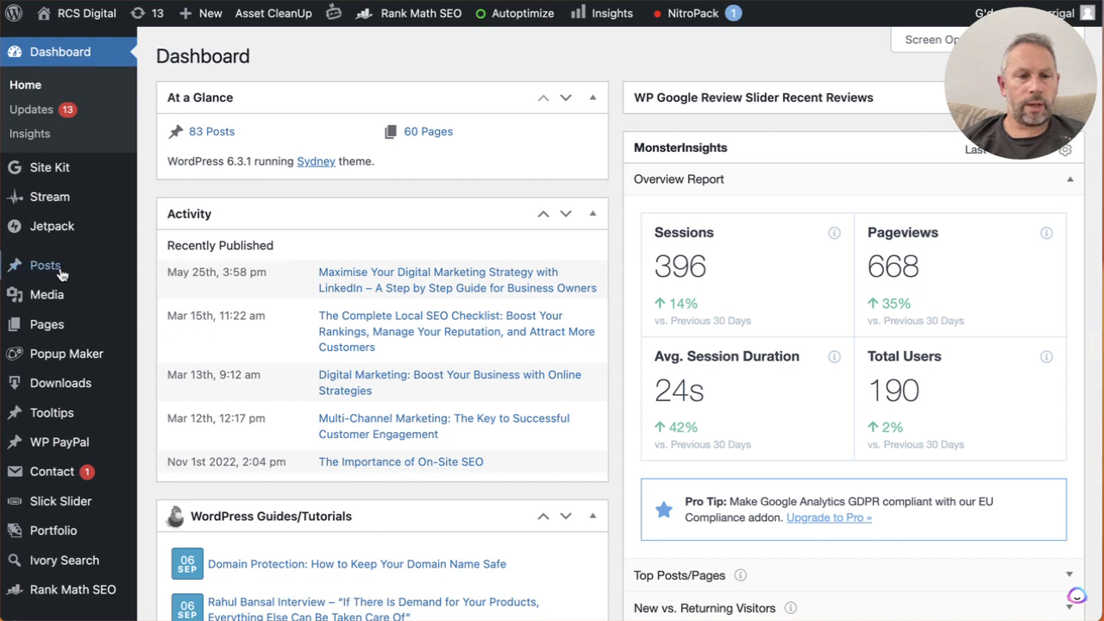
Step: Open the page "50 Best Practice Tips For SEO" for editing from the list of all pages
mouse_move(65, 272)
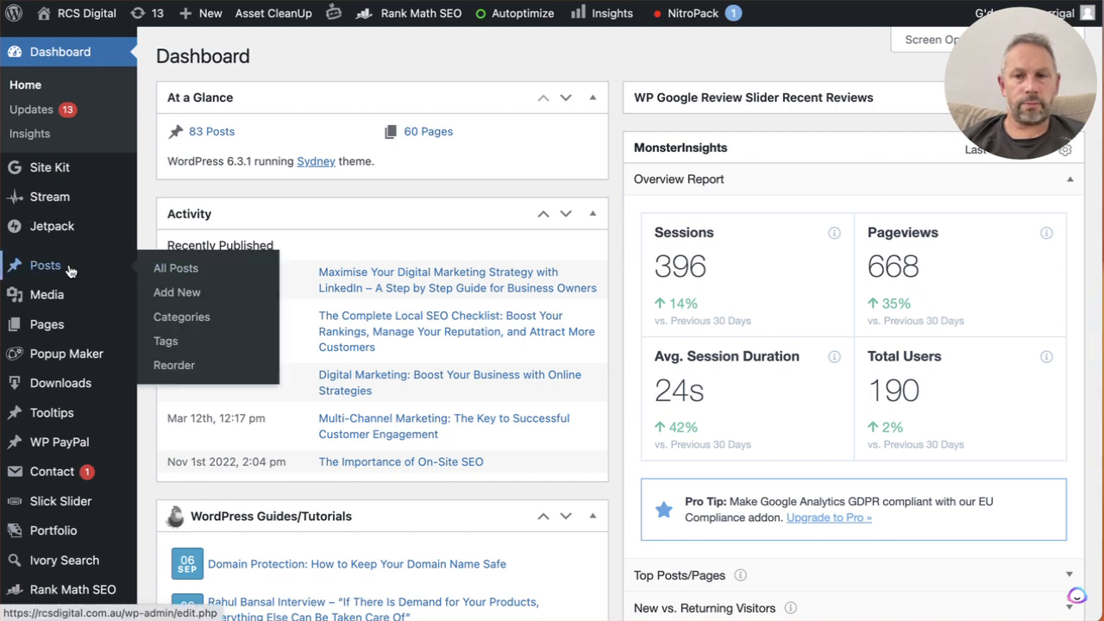
mouse_move(52, 335)
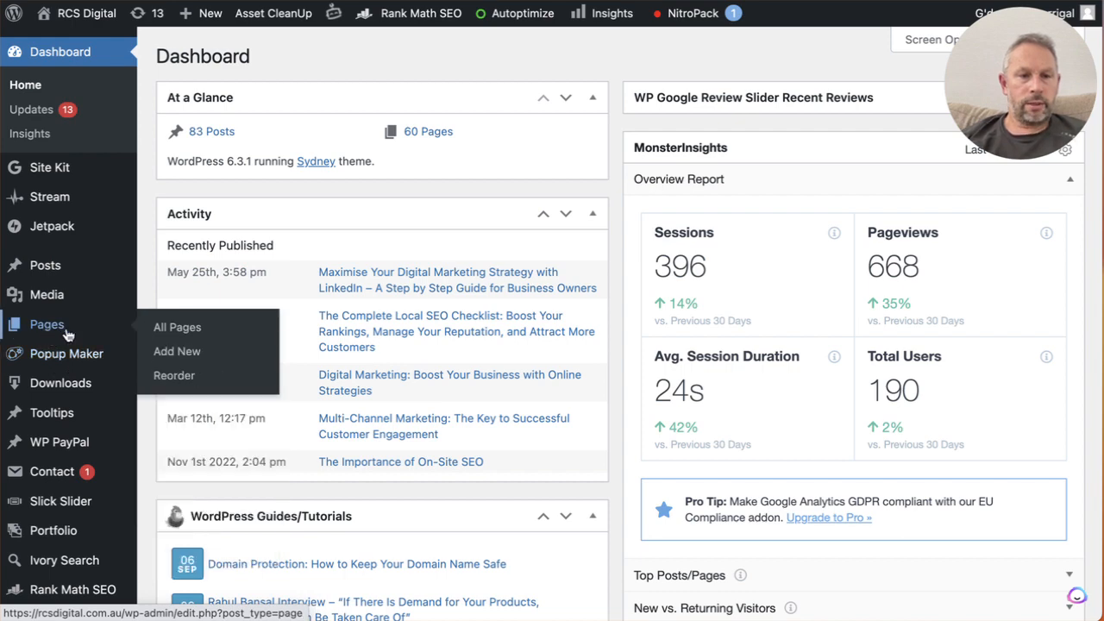
click(66, 332)
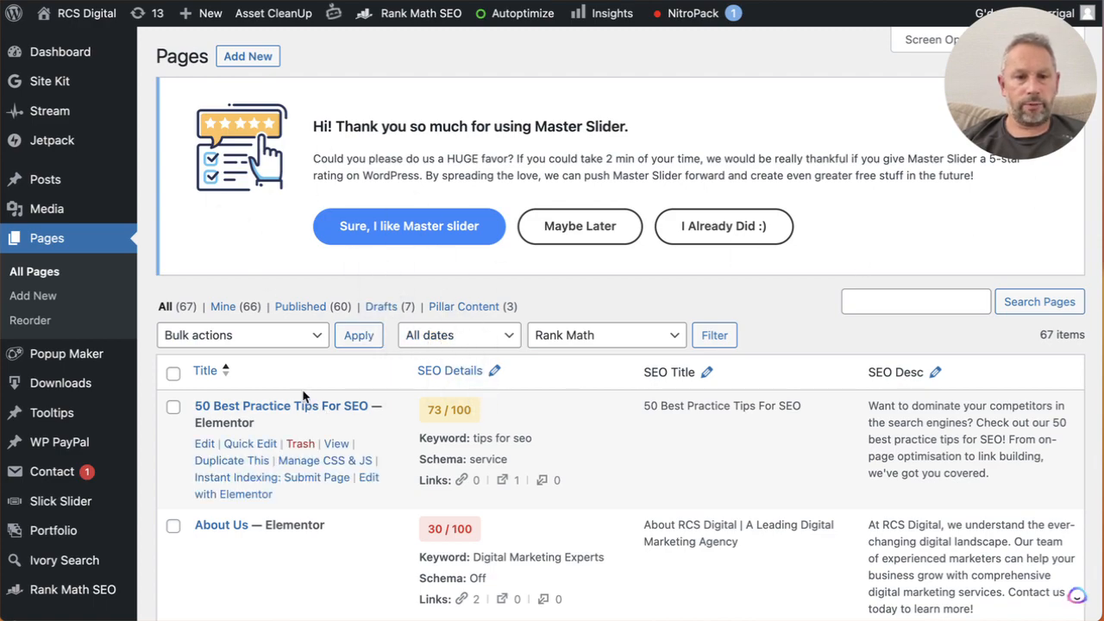
scroll(302, 396, down, 7)
scroll(303, 394, up, 7)
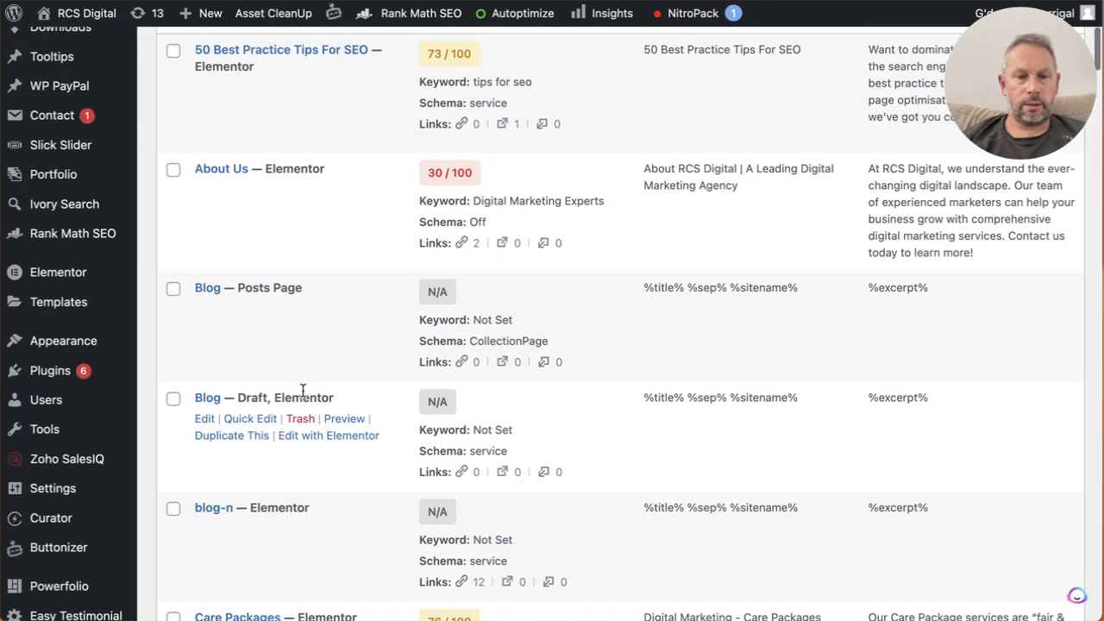
scroll(284, 349, down, 2)
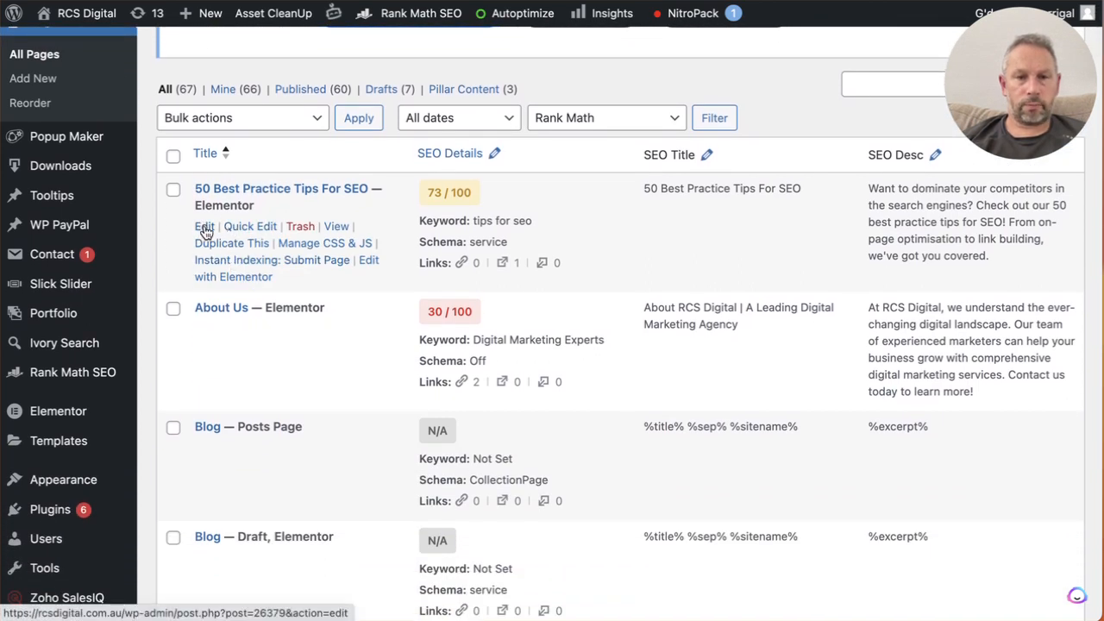
click(206, 229)
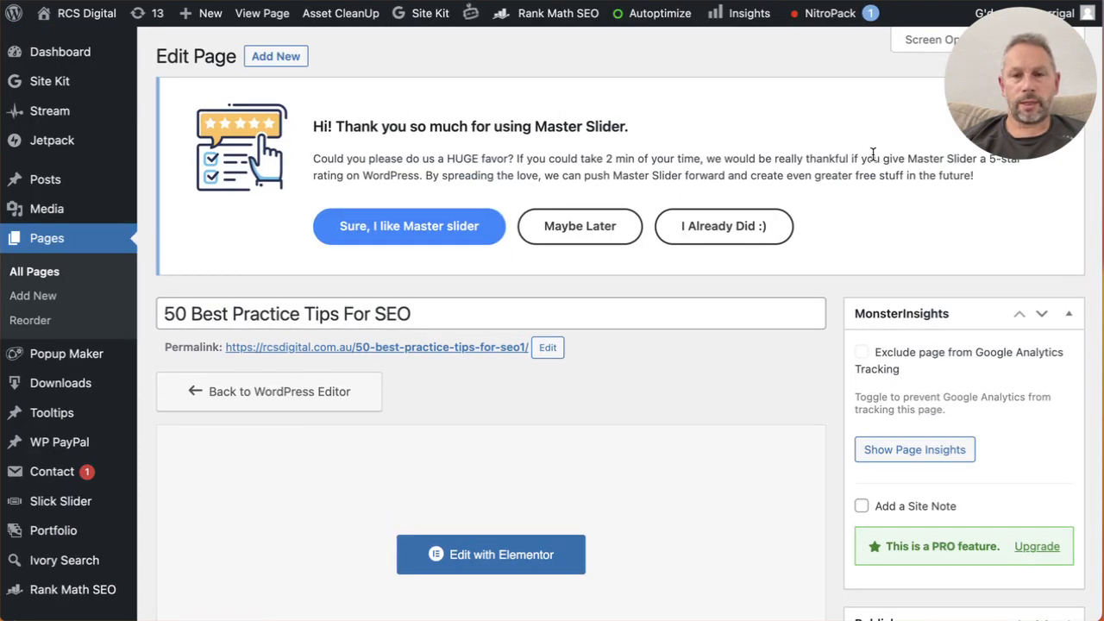
Step: Open the "50 Best Practice Tips For SEO" page in the Elementor editor
scroll(756, 252, down, 1)
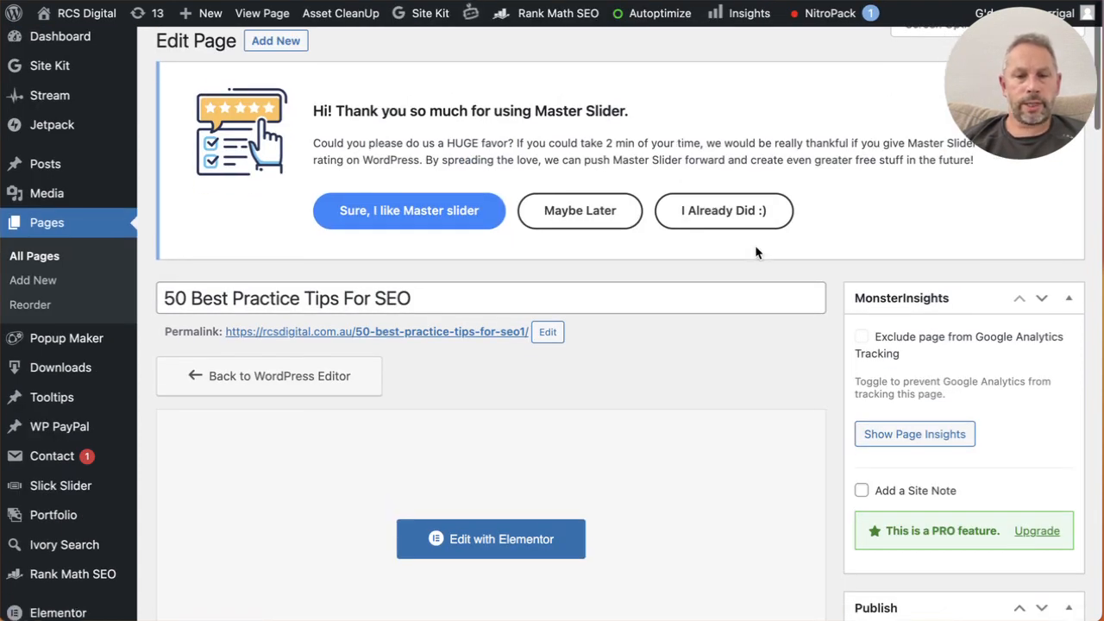
scroll(754, 251, down, 5)
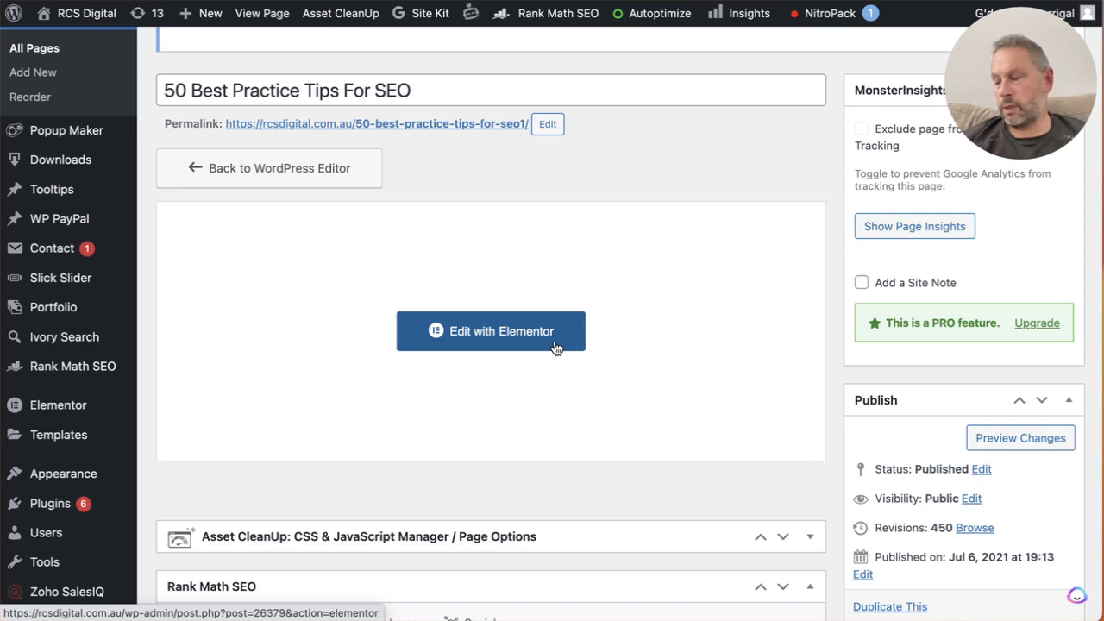
click(484, 335)
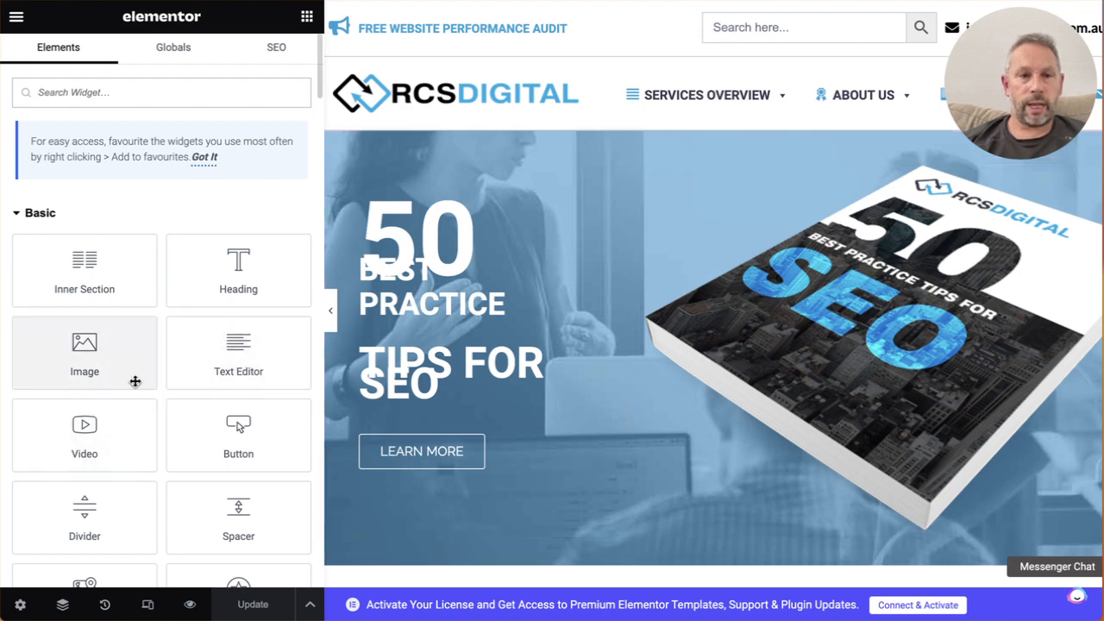
Step: Examine the Basic and Pro widgets available for the page and slightly narrow the editing panel
scroll(137, 379, down, 3)
scroll(138, 143, up, 3)
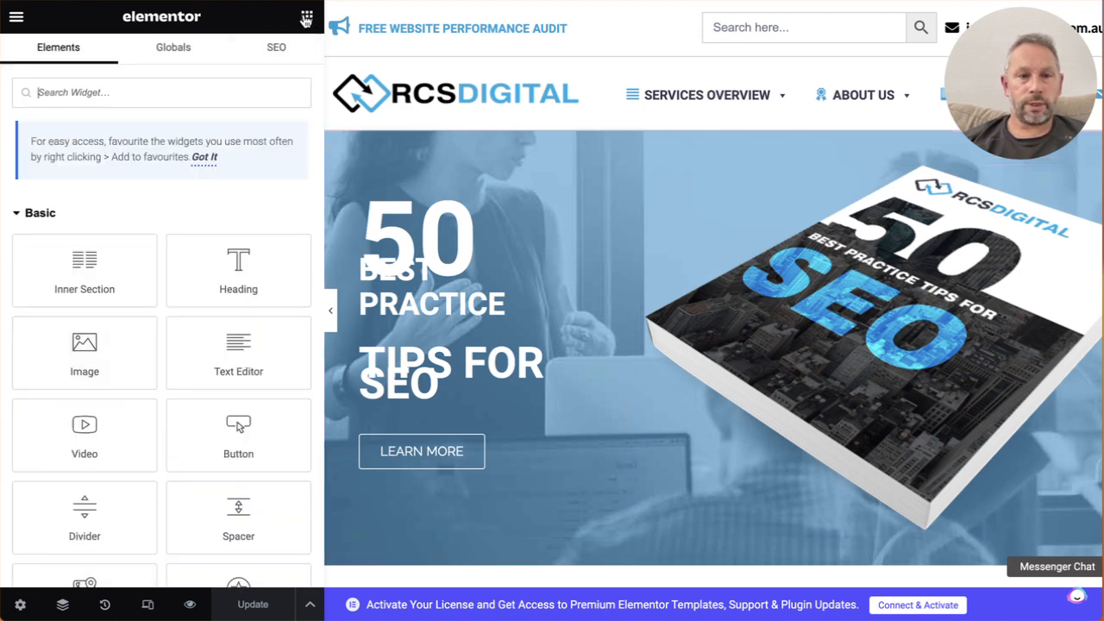
scroll(219, 178, down, 10)
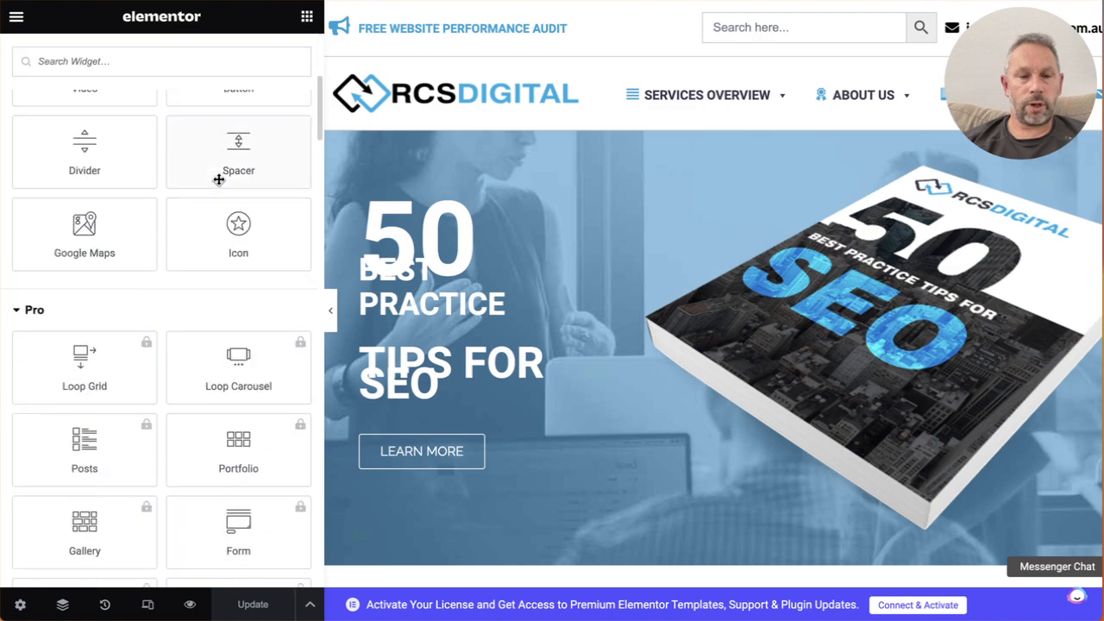
scroll(195, 293, up, 10)
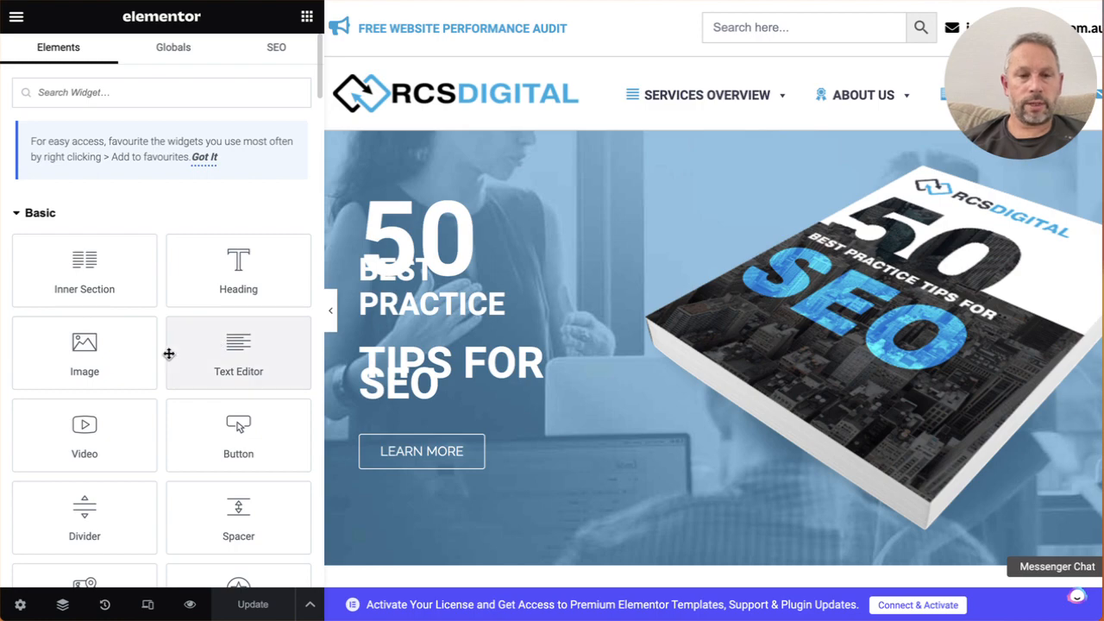
mouse_move(321, 233)
mouse_down()
mouse_move(584, 239)
mouse_move(300, 238)
mouse_up()
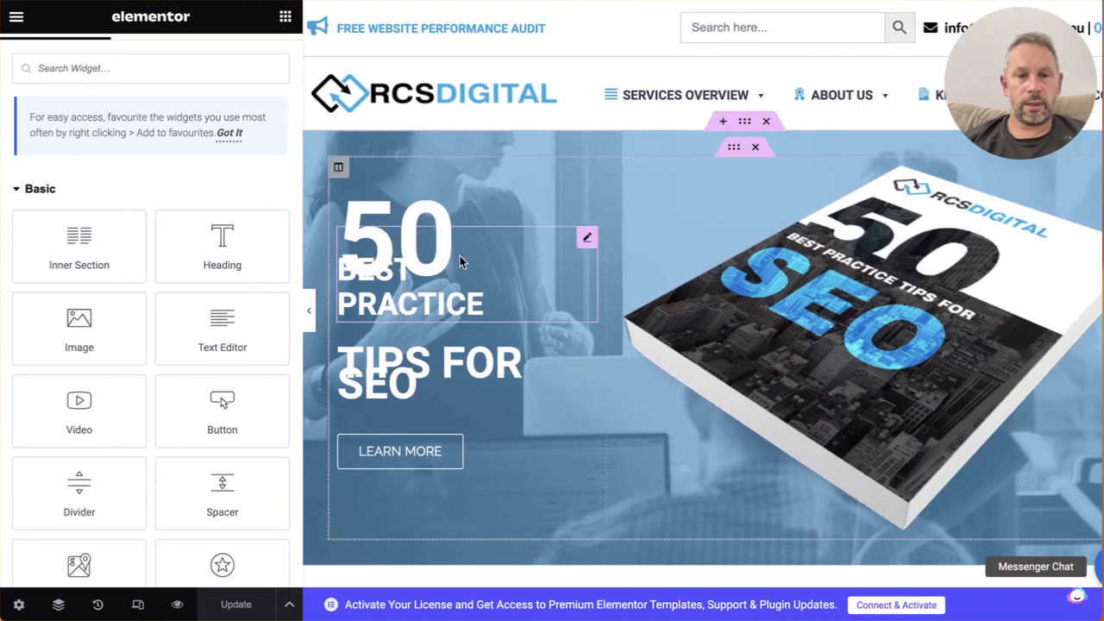
Step: Open the settings of the main "50 BEST PRACTICE TIPS FOR SEO" heading below the hero banner
scroll(461, 262, down, 1)
scroll(453, 279, up, 1)
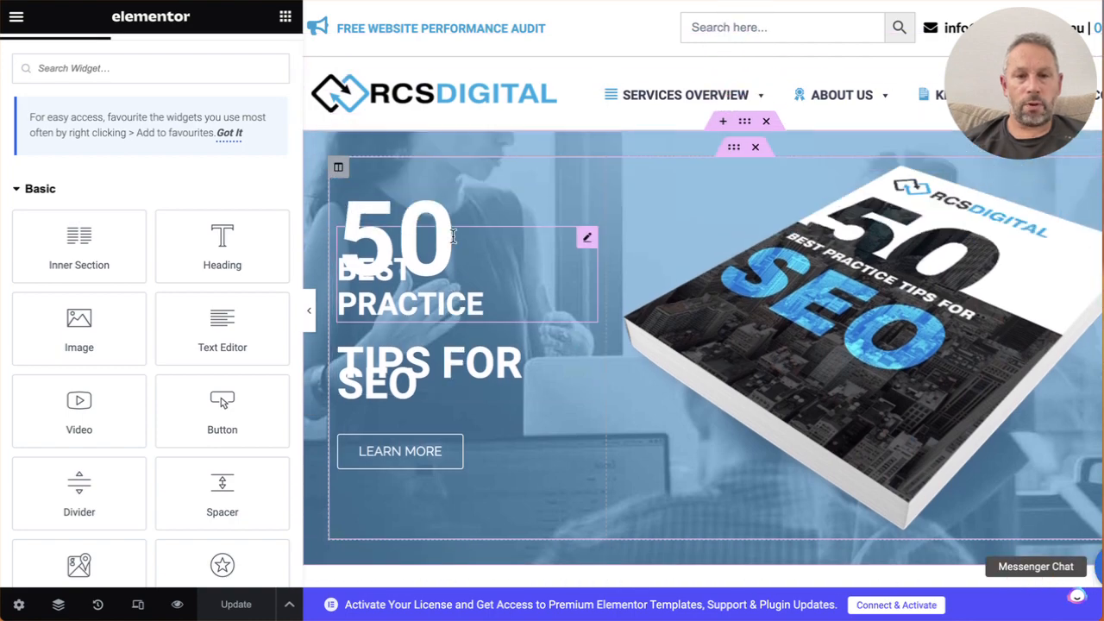
scroll(452, 236, down, 4)
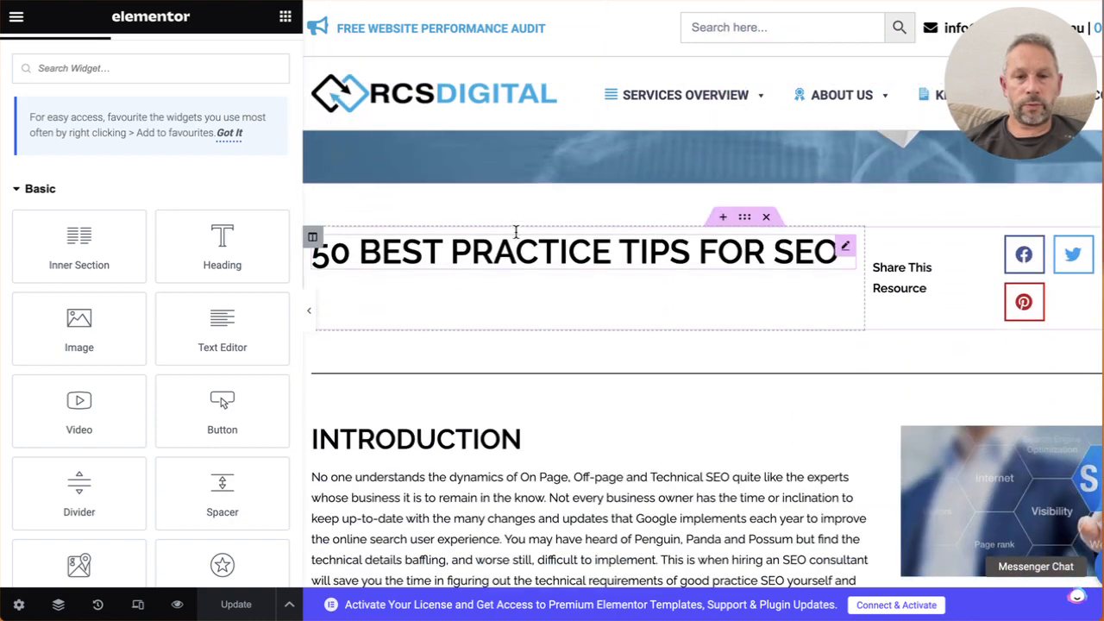
click(601, 251)
scroll(599, 254, down, 1)
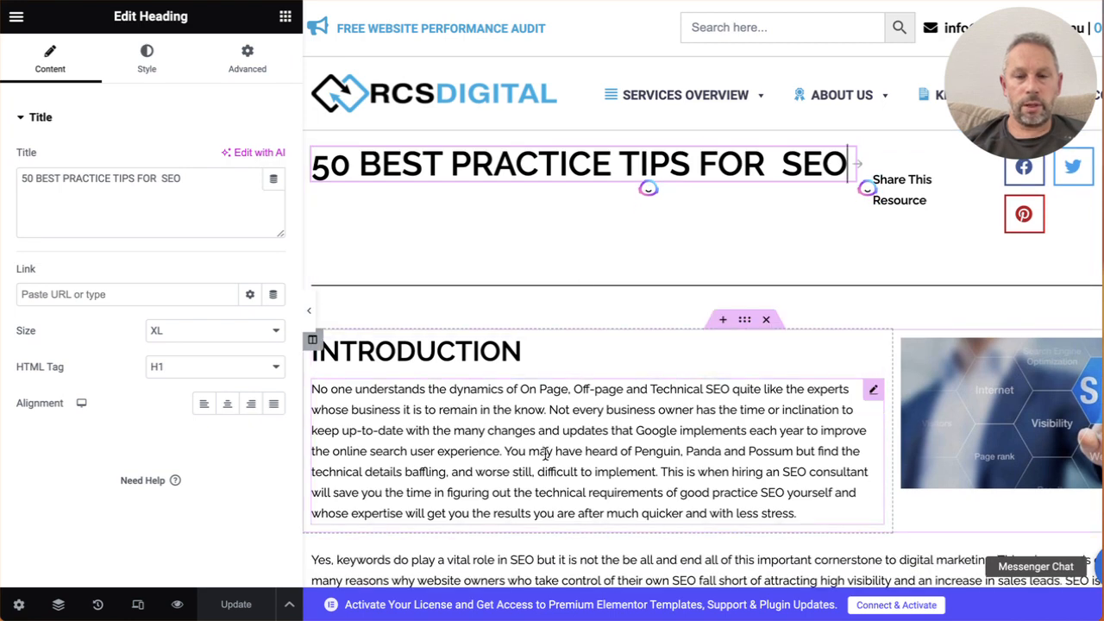
scroll(546, 455, down, 1)
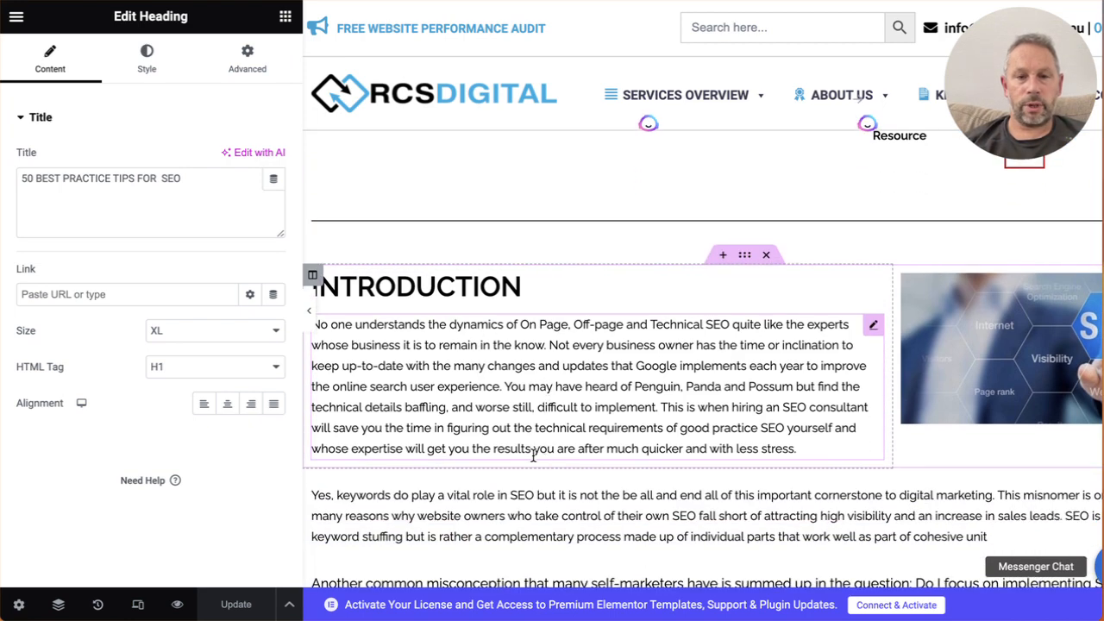
Step: Delete the letters ION from the end of the INTRODUCTION heading on the page and retype them in capitals
click(431, 292)
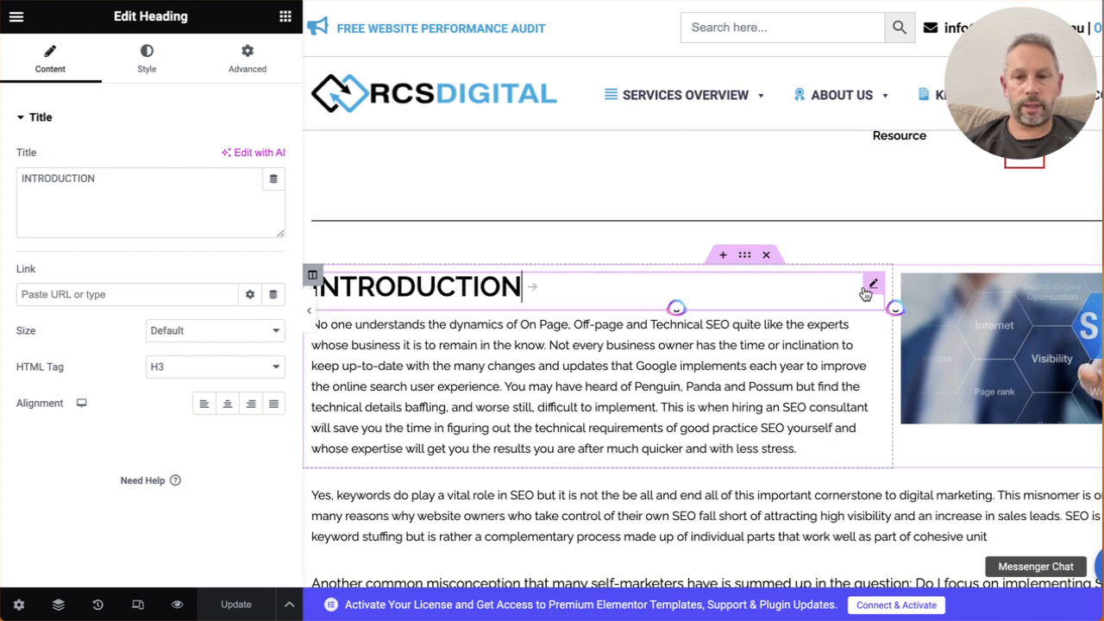
click(532, 285)
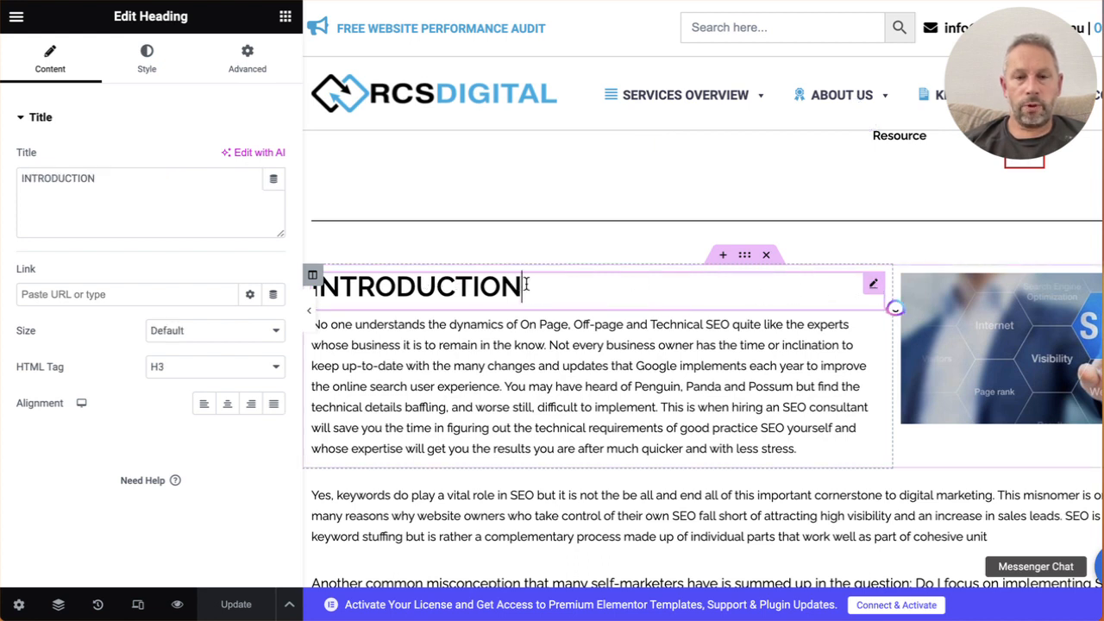
key(BackSpace)
key(BackSpace)
key(BackSpace)
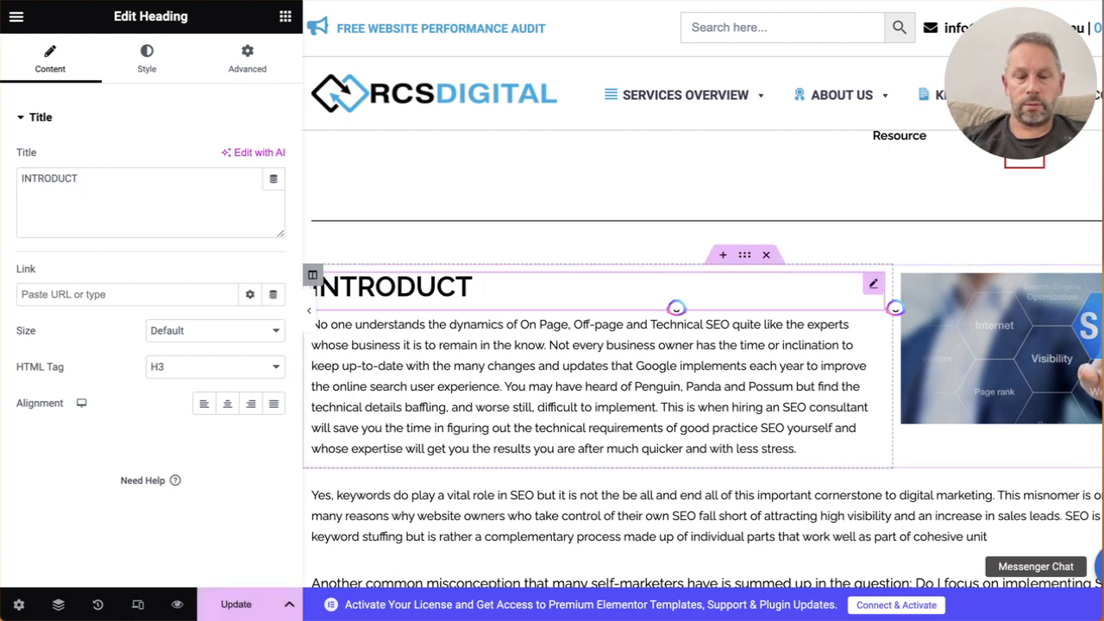
text(ion)
key(BackSpace)
key(BackSpace)
key(BackSpace)
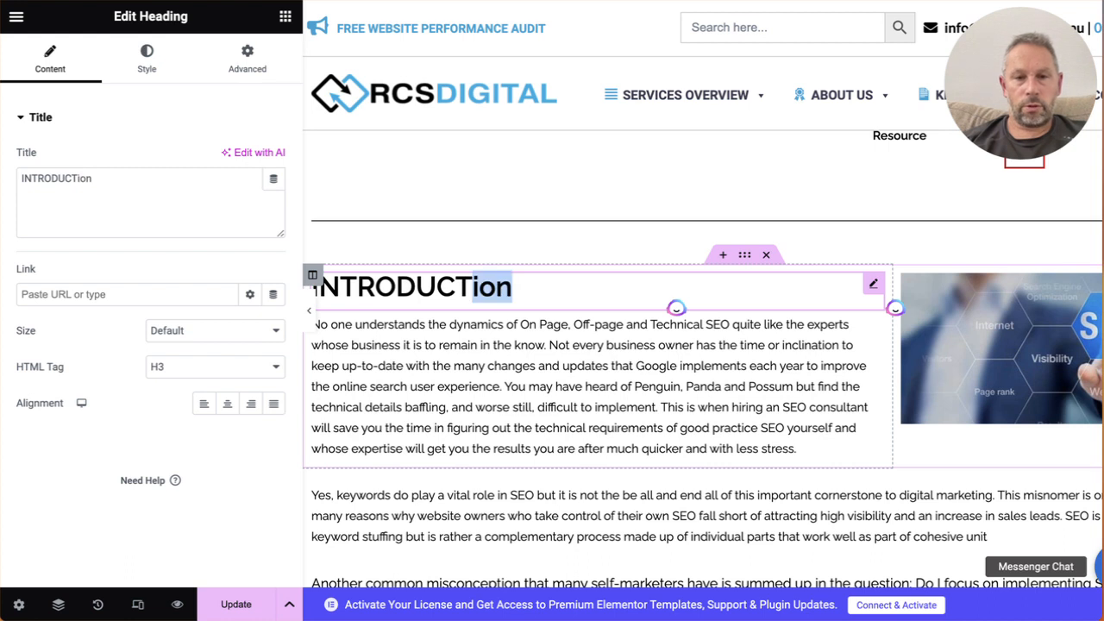
key(BackSpace)
text(ION)
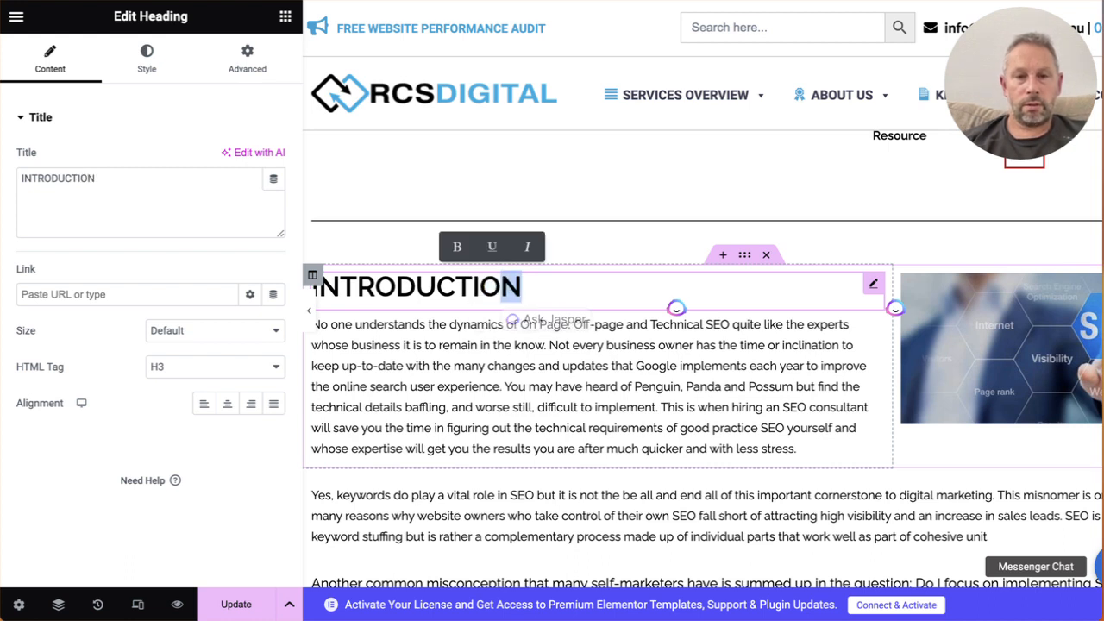
click(567, 290)
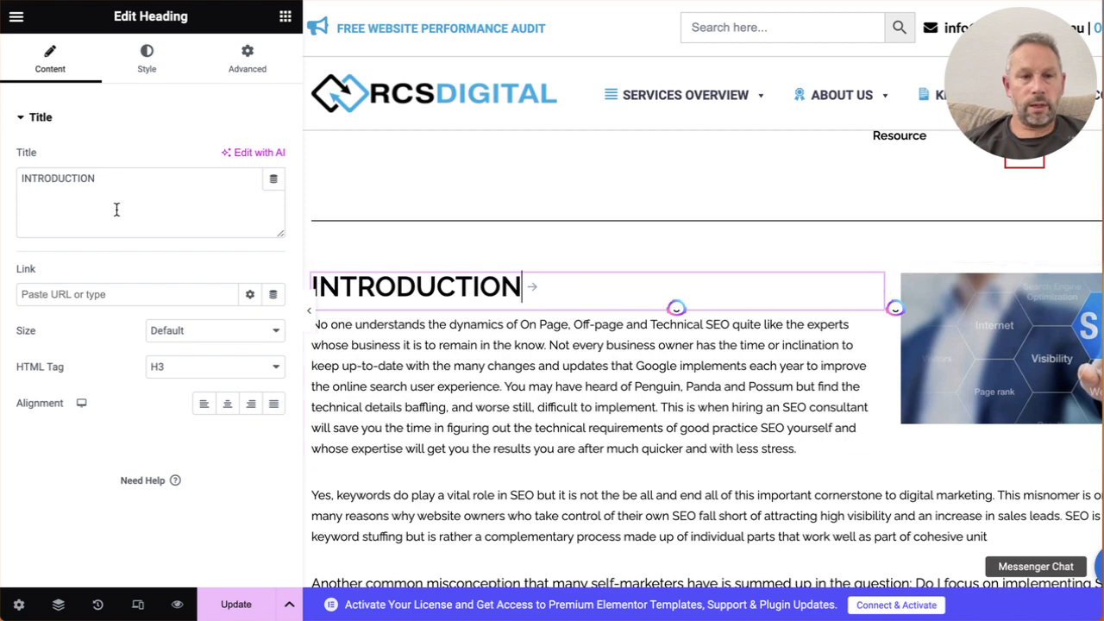
click(92, 178)
click(256, 595)
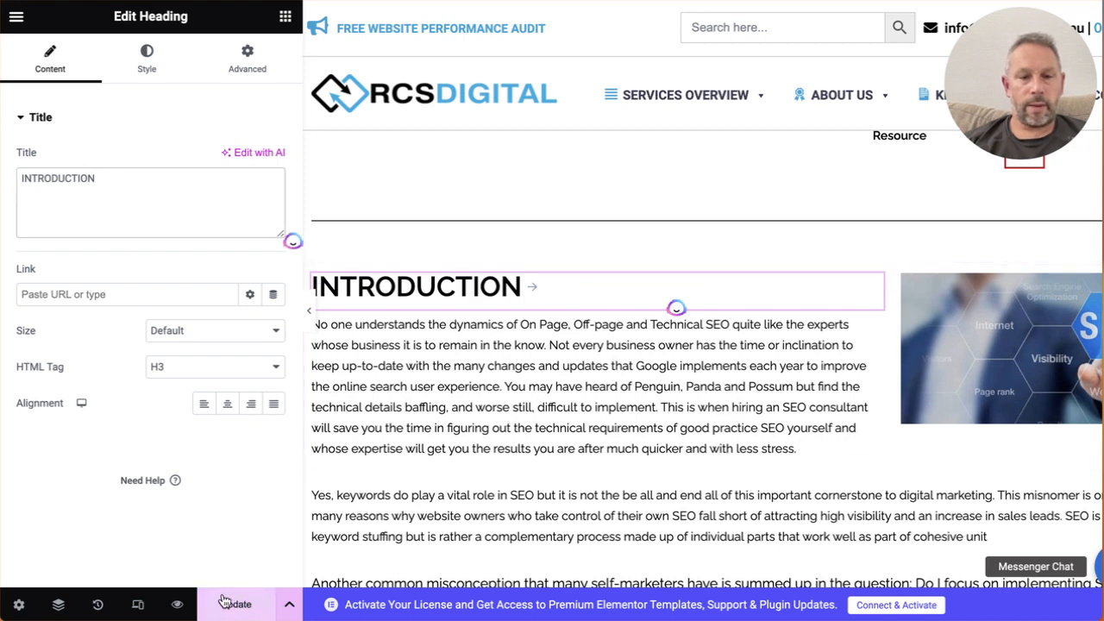
Step: Open the paragraph below the INTRODUCTION heading in the text editor and widen the editing panel
click(569, 386)
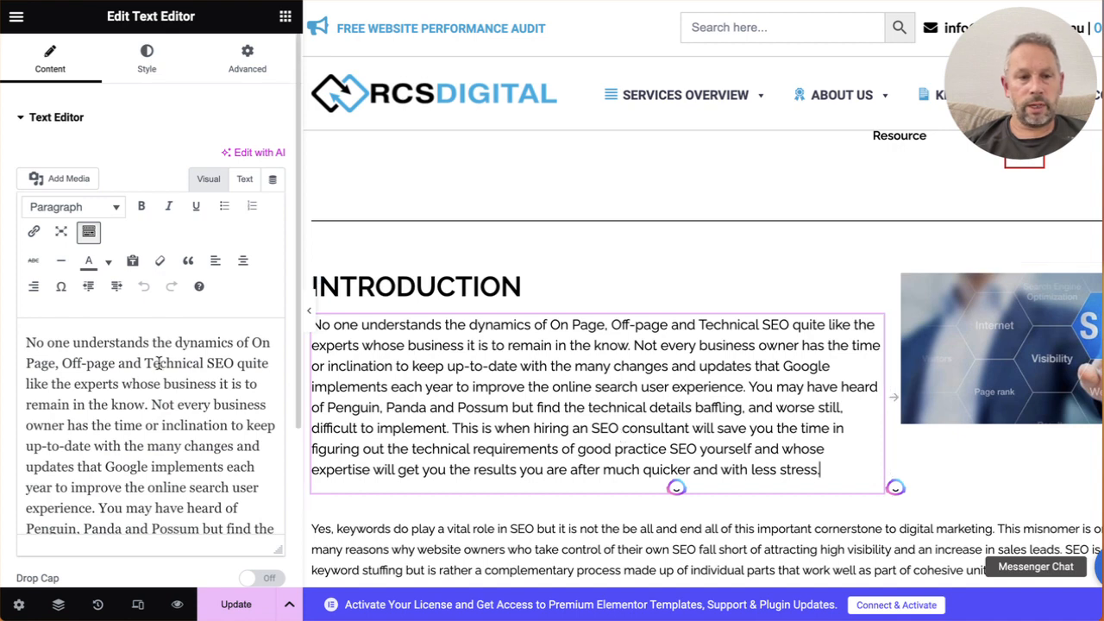
scroll(159, 367, down, 3)
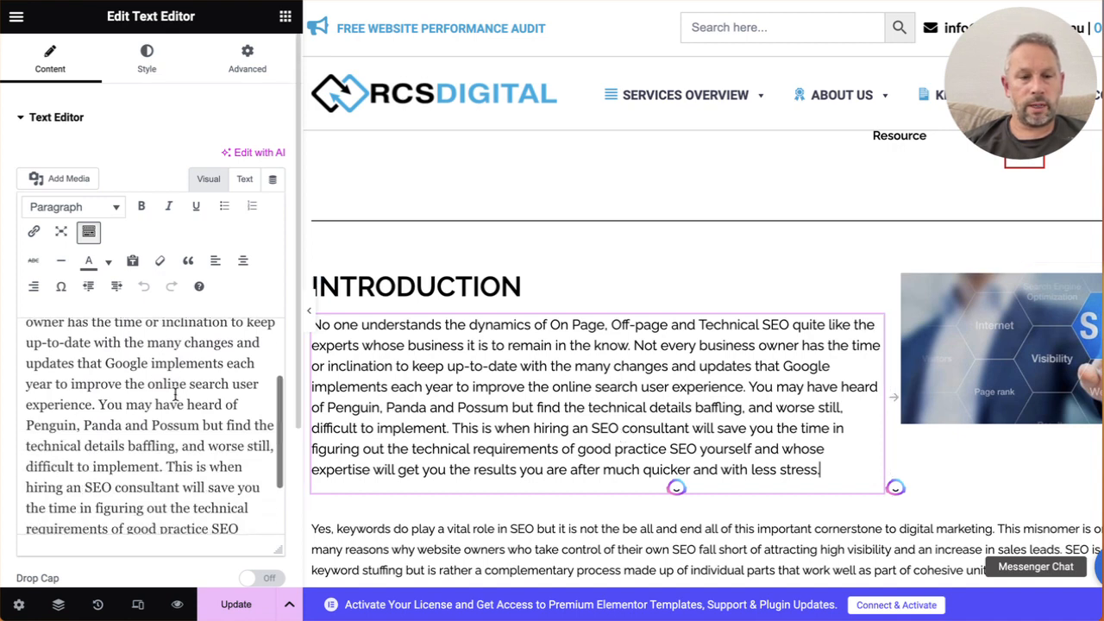
drag(99, 405, 204, 422)
click(172, 404)
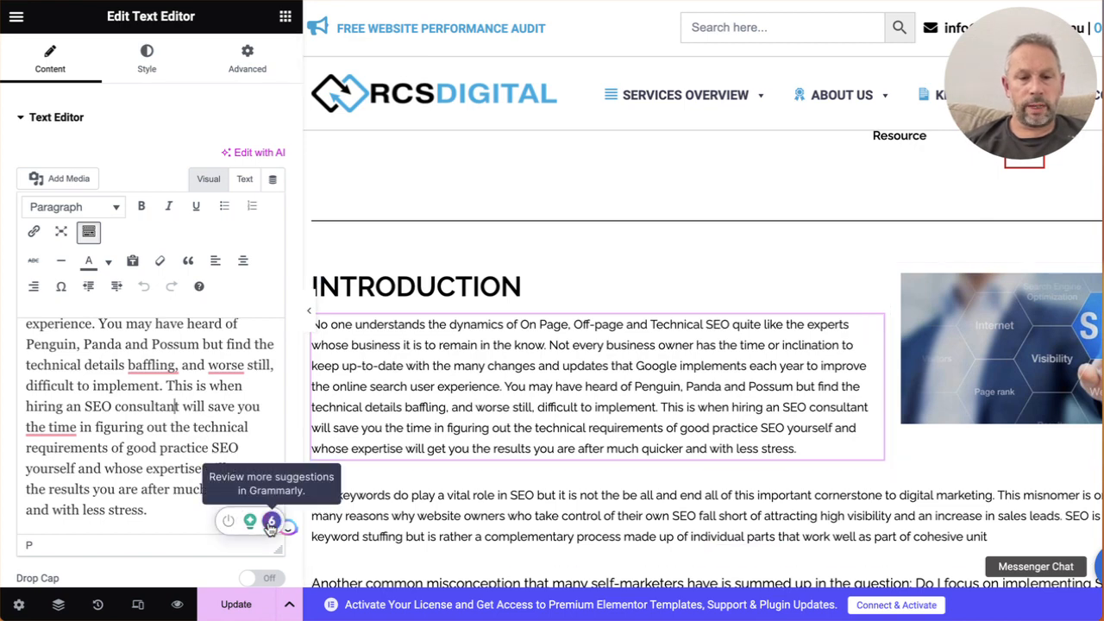
scroll(533, 406, down, 1)
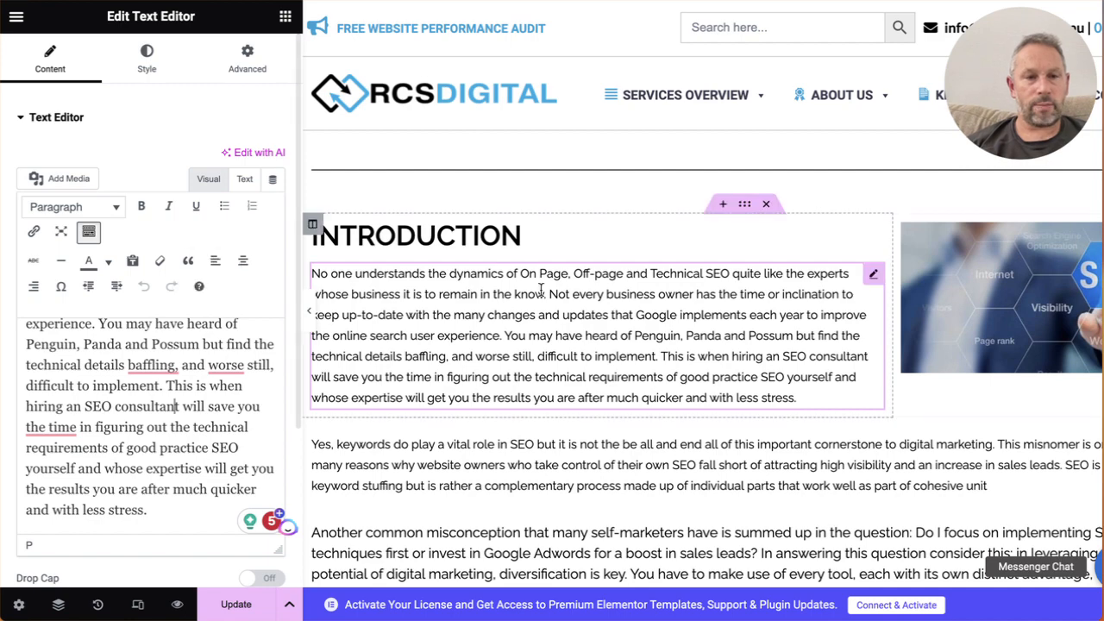
scroll(541, 290, down, 1)
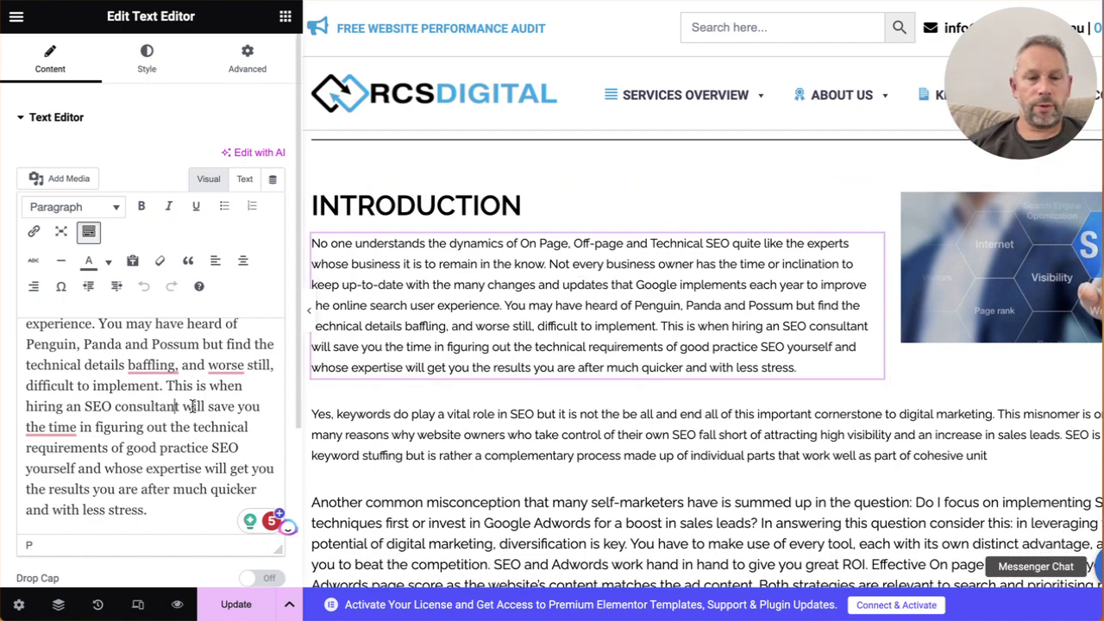
drag(298, 230, 447, 231)
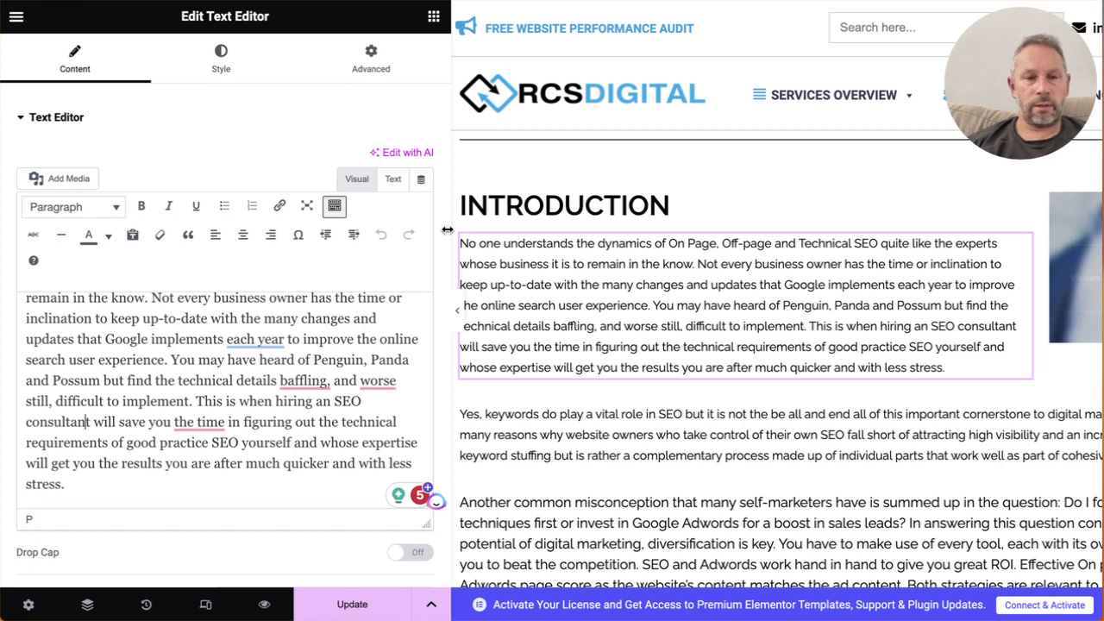
Step: Accept Grammarly's corrections in the introduction paragraph: hyphenate On-Page, remove "it" after "business", use "yearly", and remove the comma after "baffling"
mouse_move(254, 345)
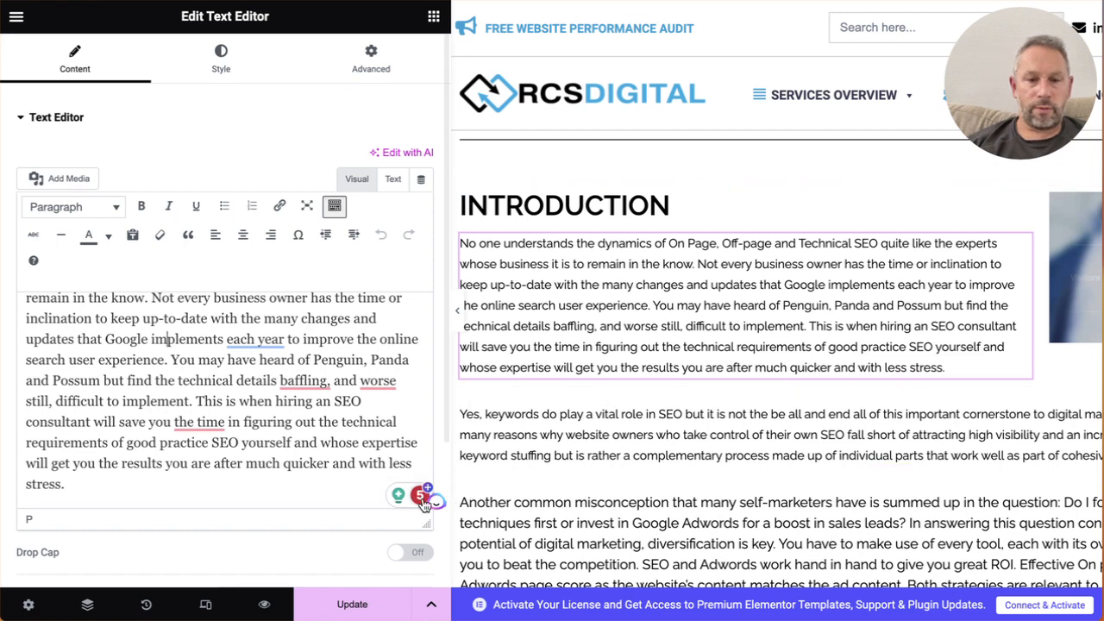
click(417, 497)
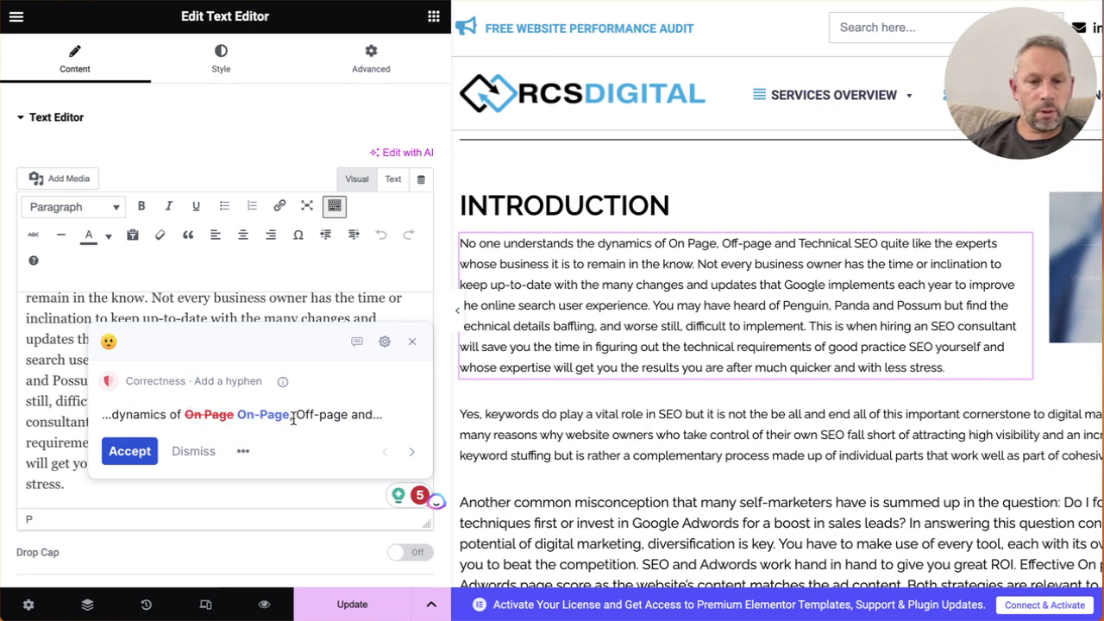
click(139, 452)
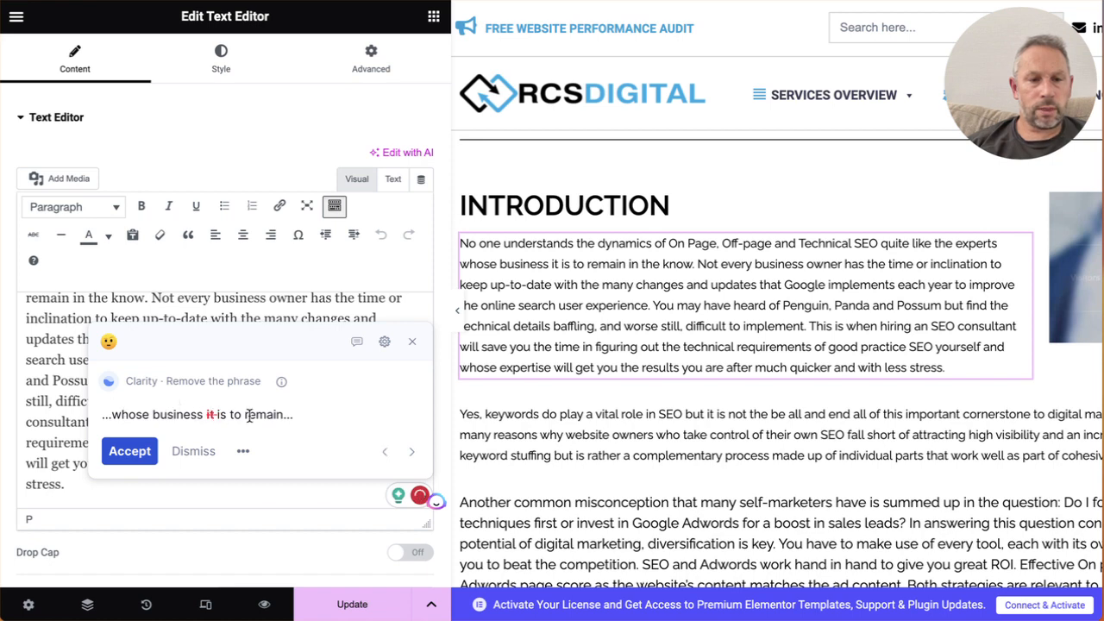
click(130, 451)
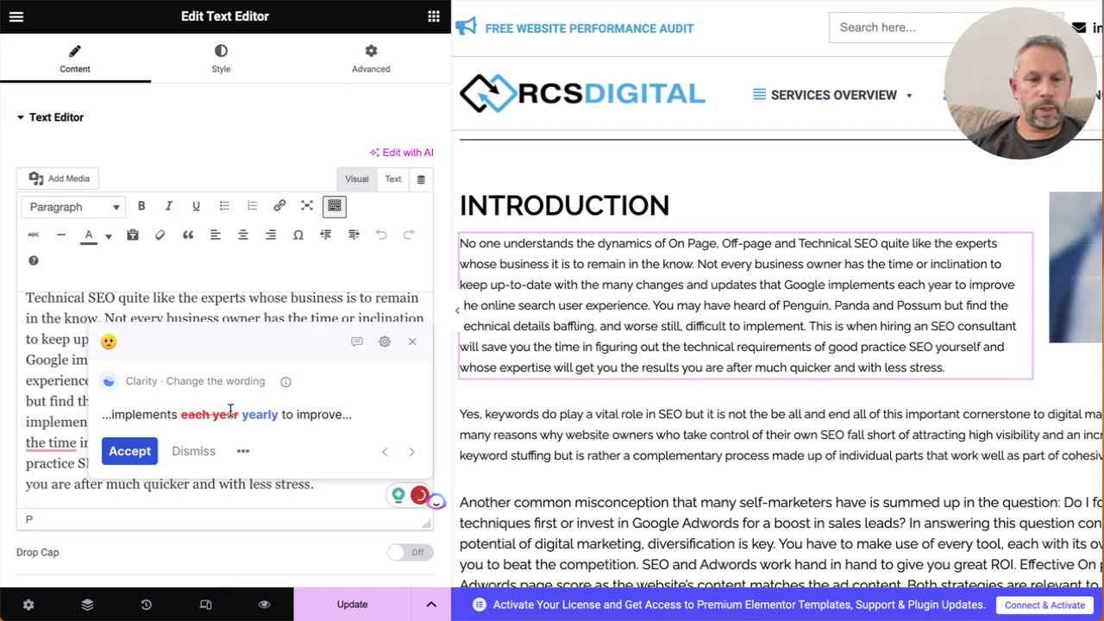
click(115, 440)
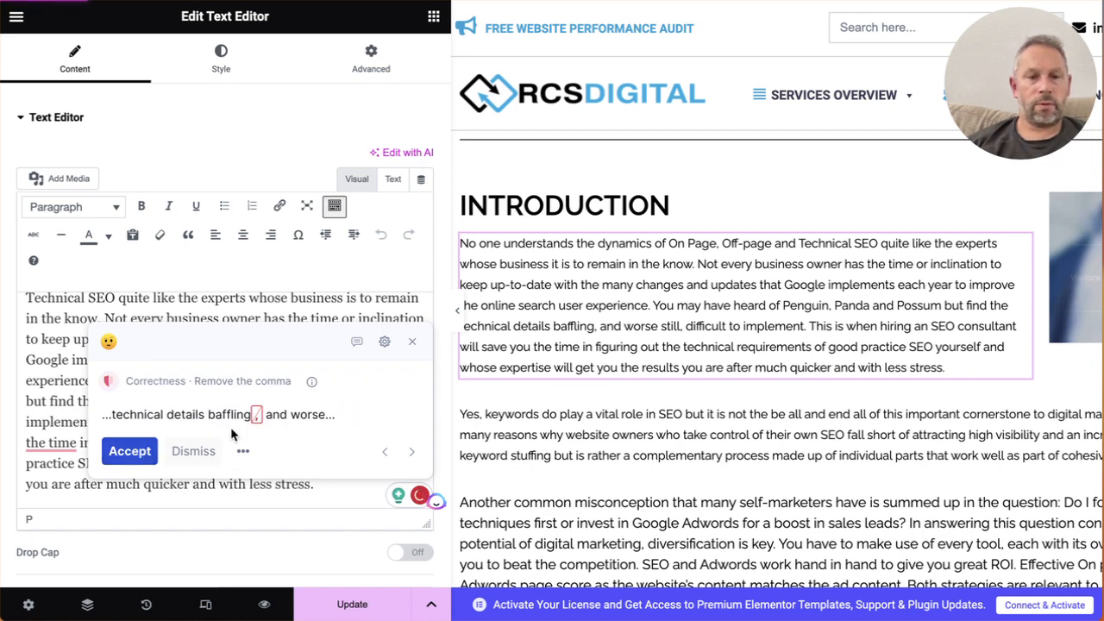
click(130, 451)
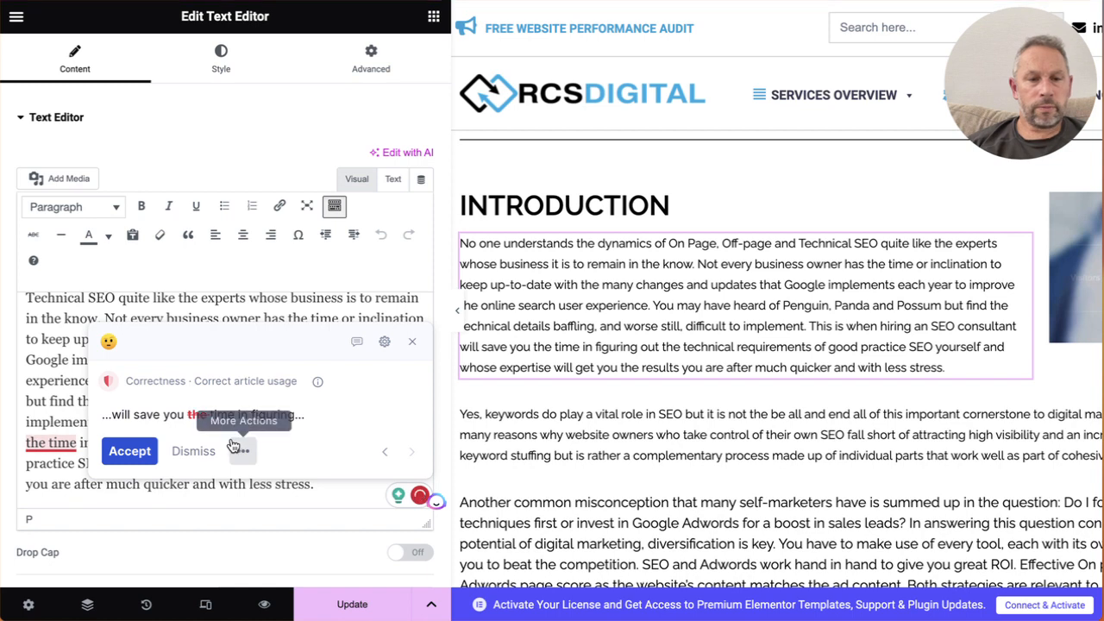
Step: Accept Grammarly's remaining suggestions: remove "the" before "time" and "worse still,", use Off-Page and "challenging", and close the suggestions
click(131, 458)
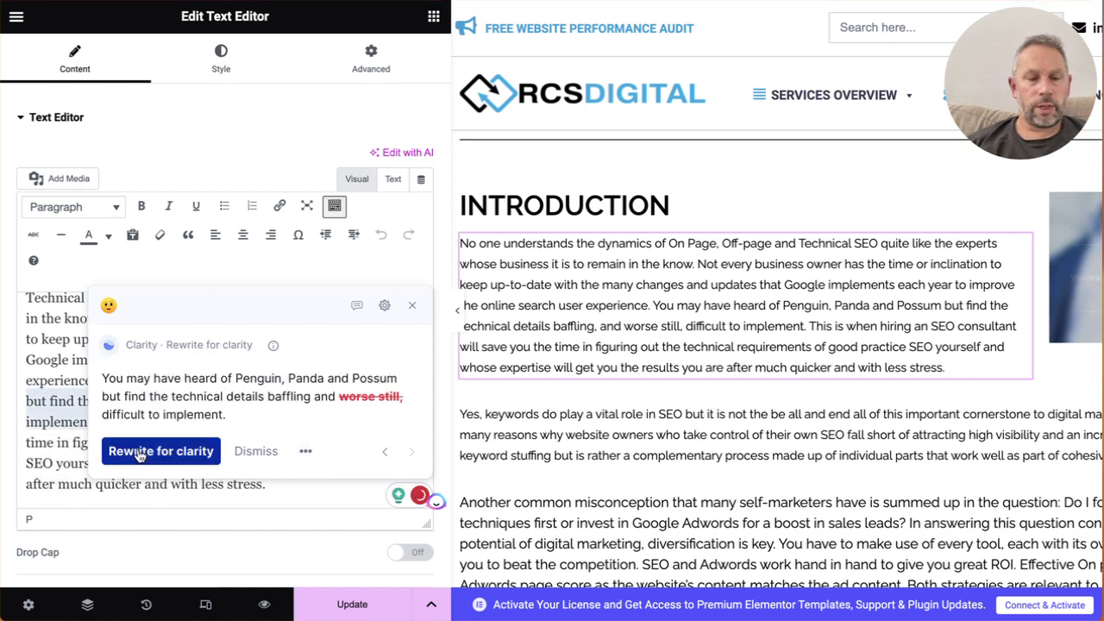
click(176, 458)
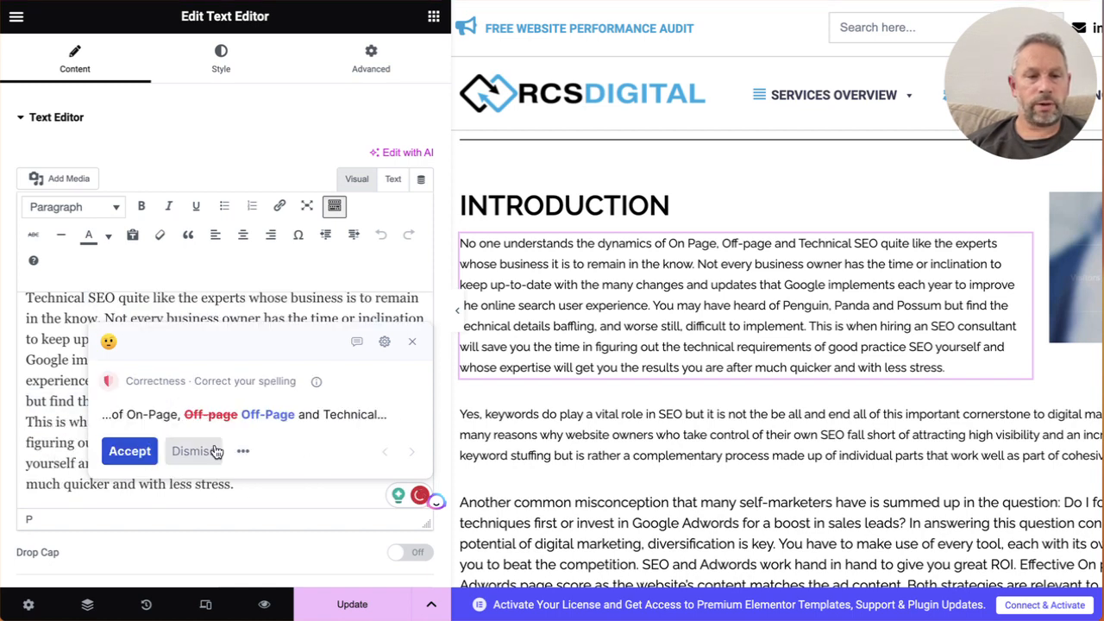
click(129, 451)
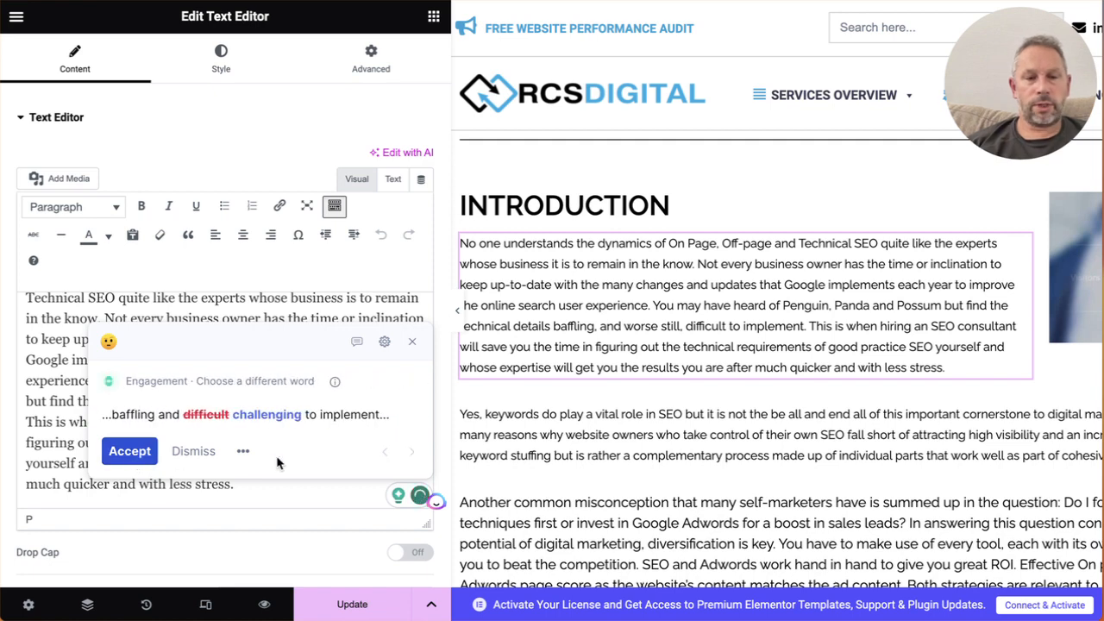
click(131, 452)
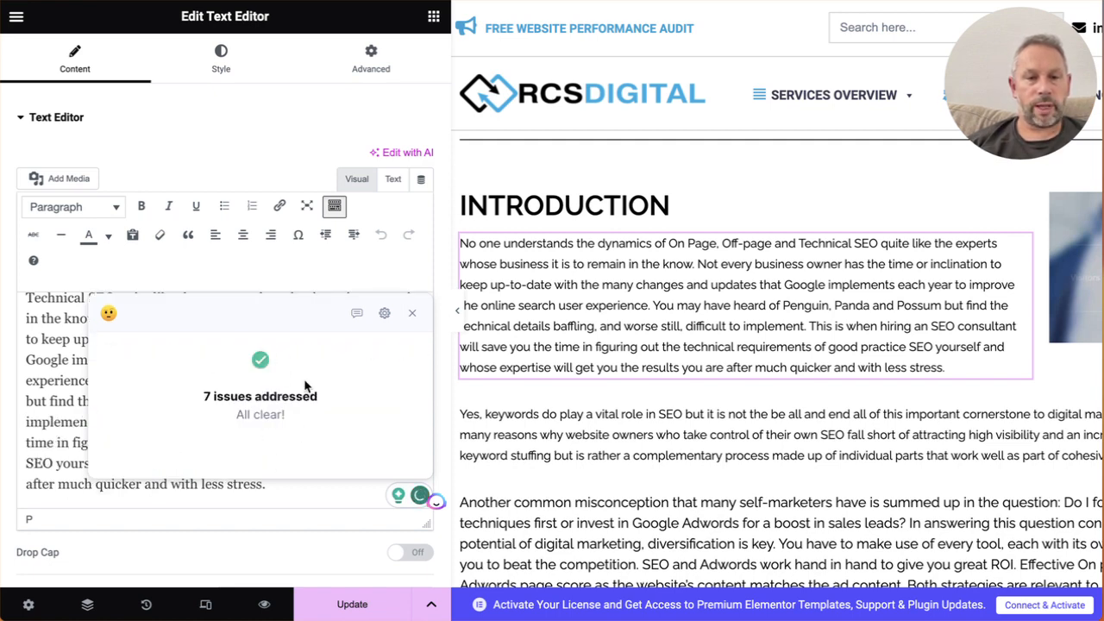
click(412, 313)
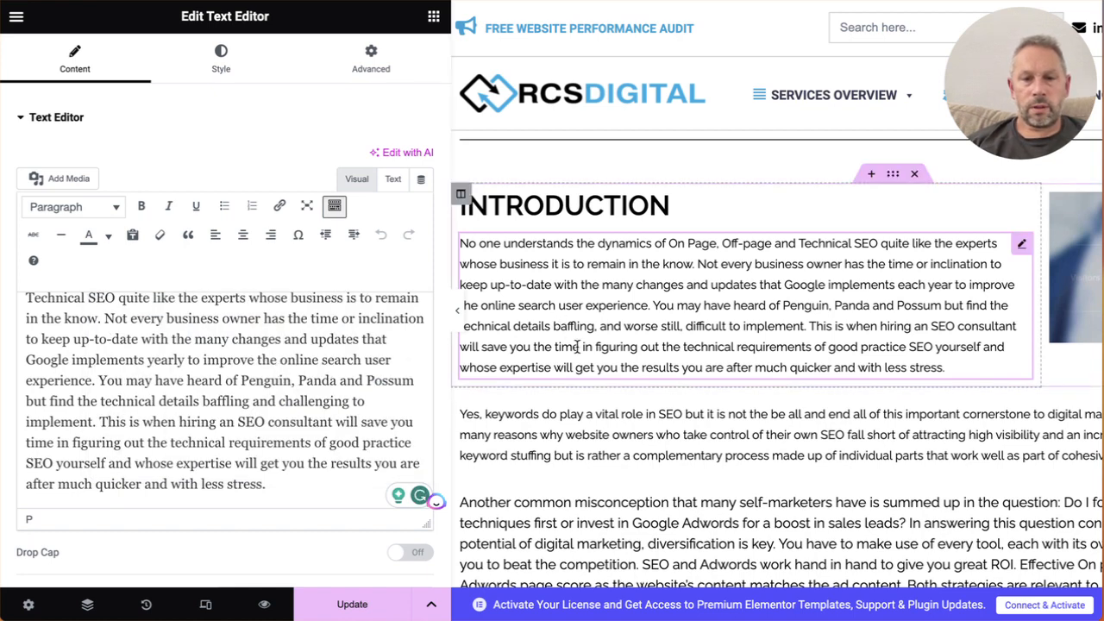
Step: Open the keywords paragraph and the "Another common misconception" paragraph in the text editor to review their text
scroll(576, 347, down, 2)
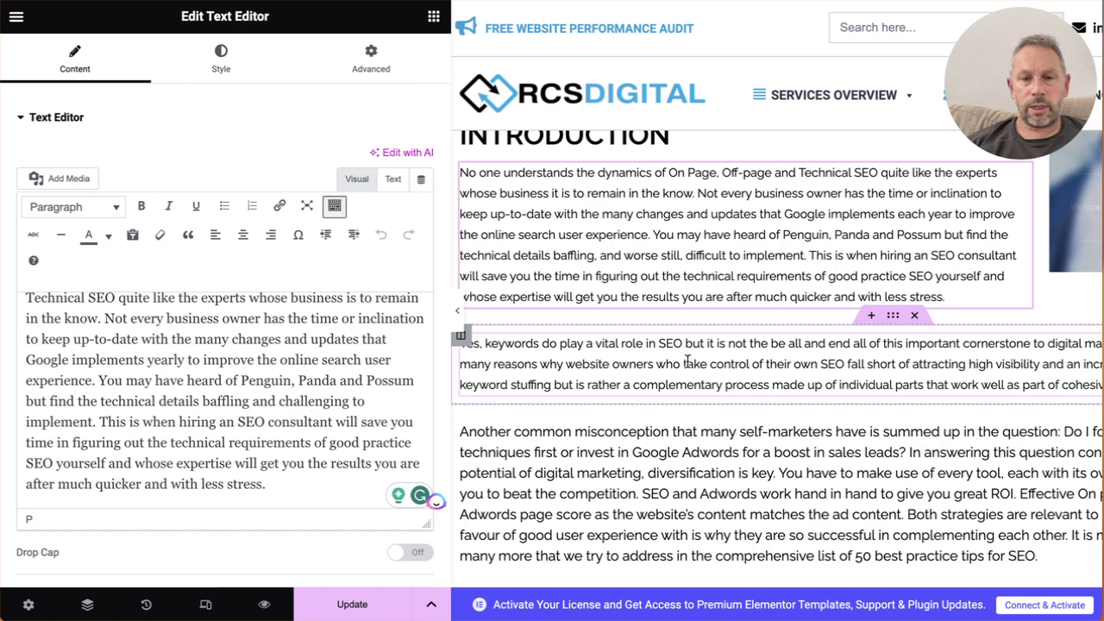
click(688, 360)
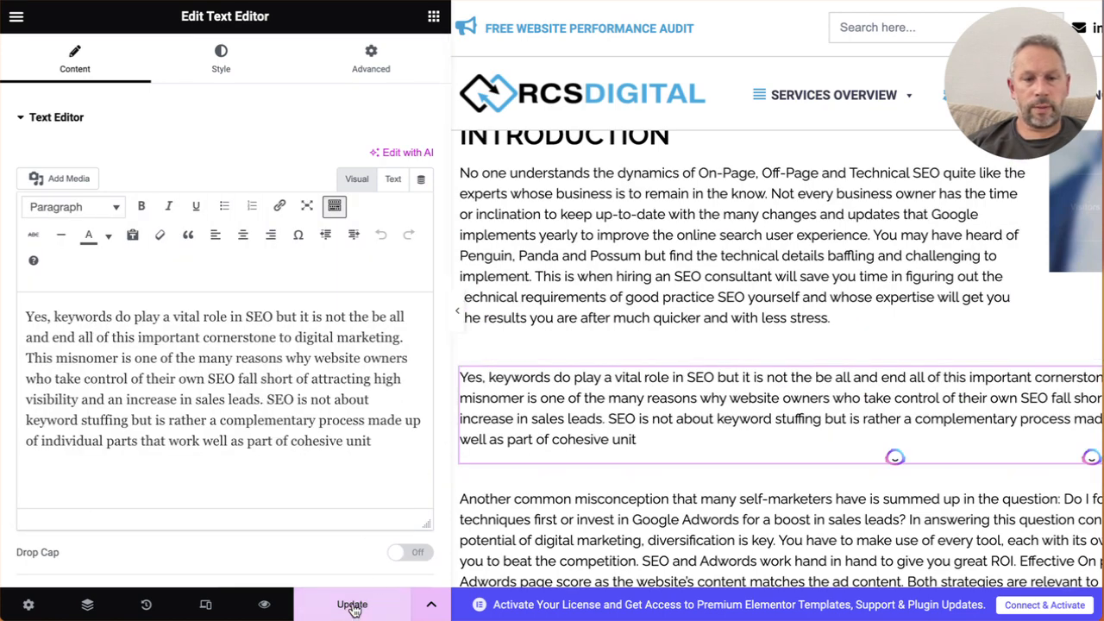
scroll(543, 484, down, 2)
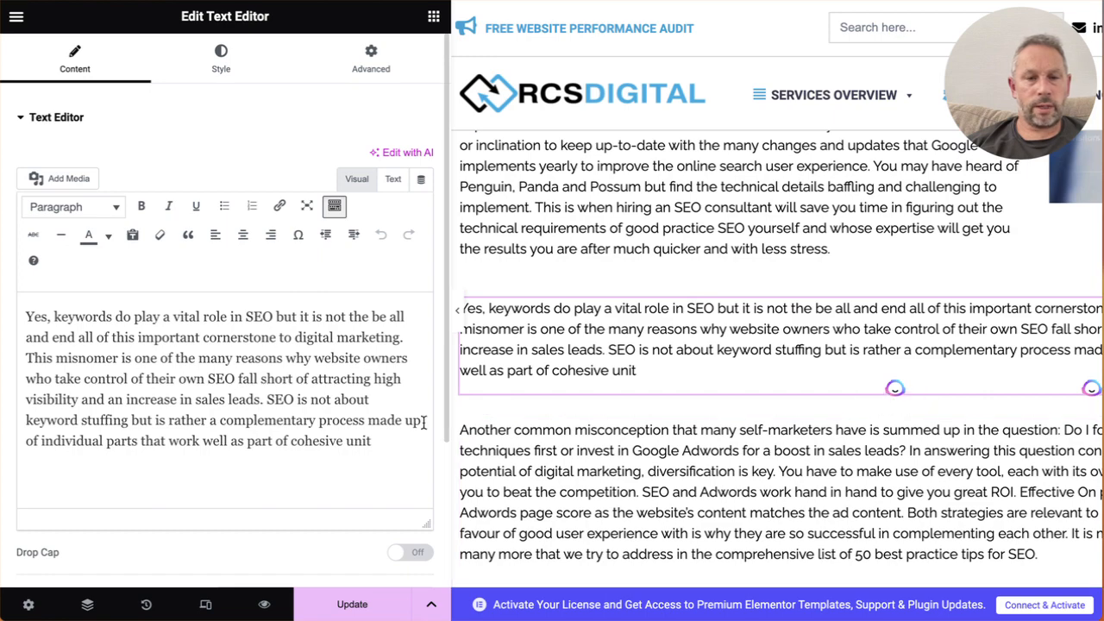
scroll(728, 368, down, 2)
click(727, 368)
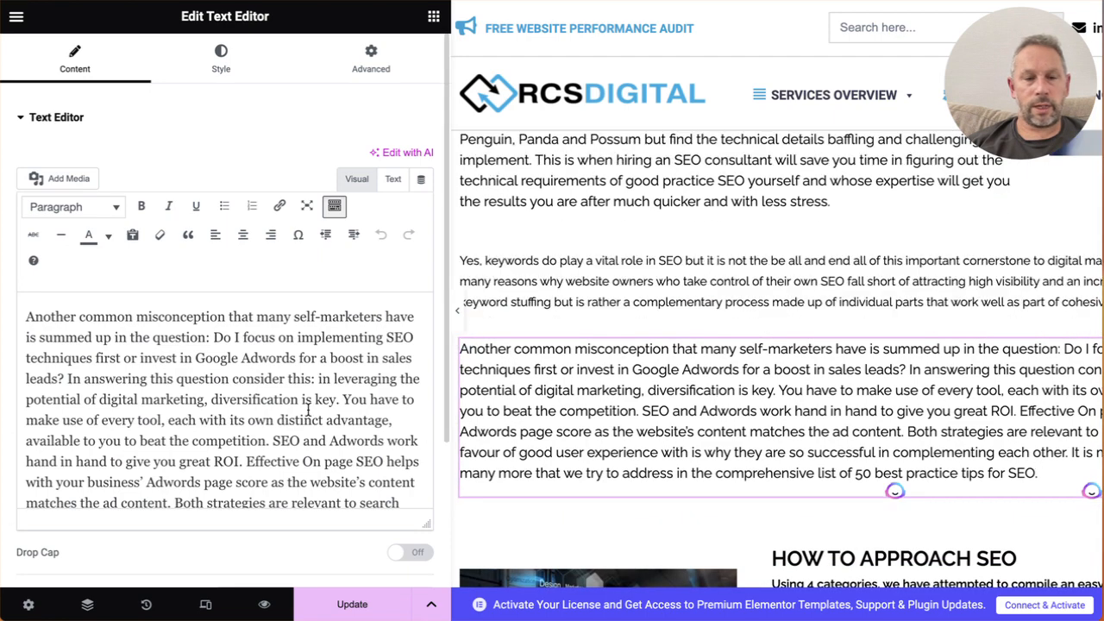
scroll(334, 401, down, 2)
scroll(331, 424, up, 2)
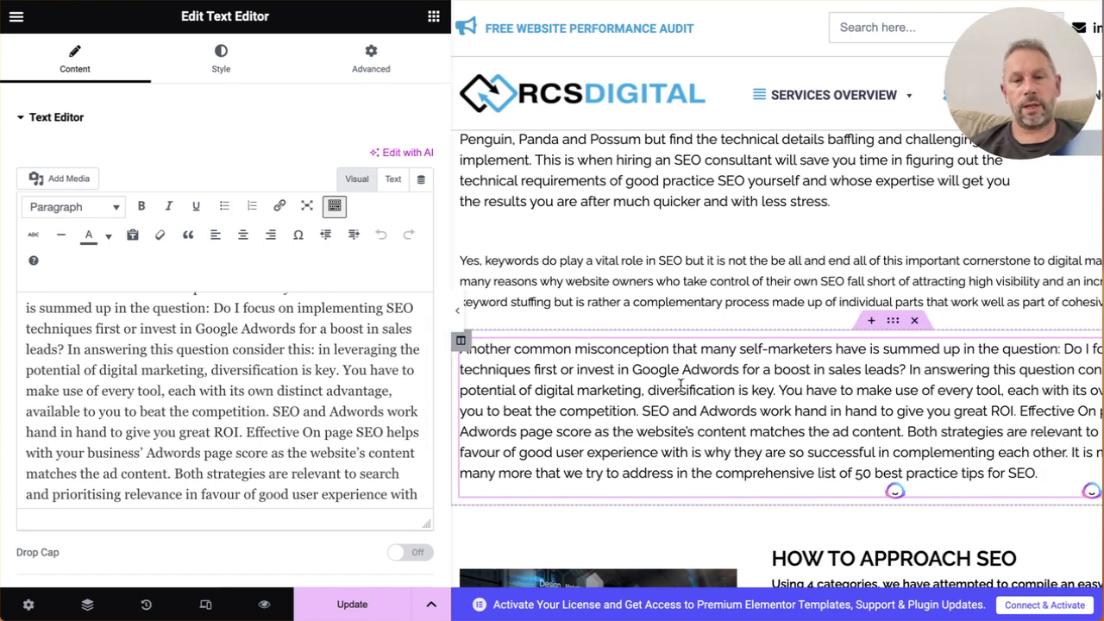
Step: Add the test text "vdfgdsfgvfda" as a new paragraph directly on the page below the introduction text, and delete it again
scroll(681, 384, up, 2)
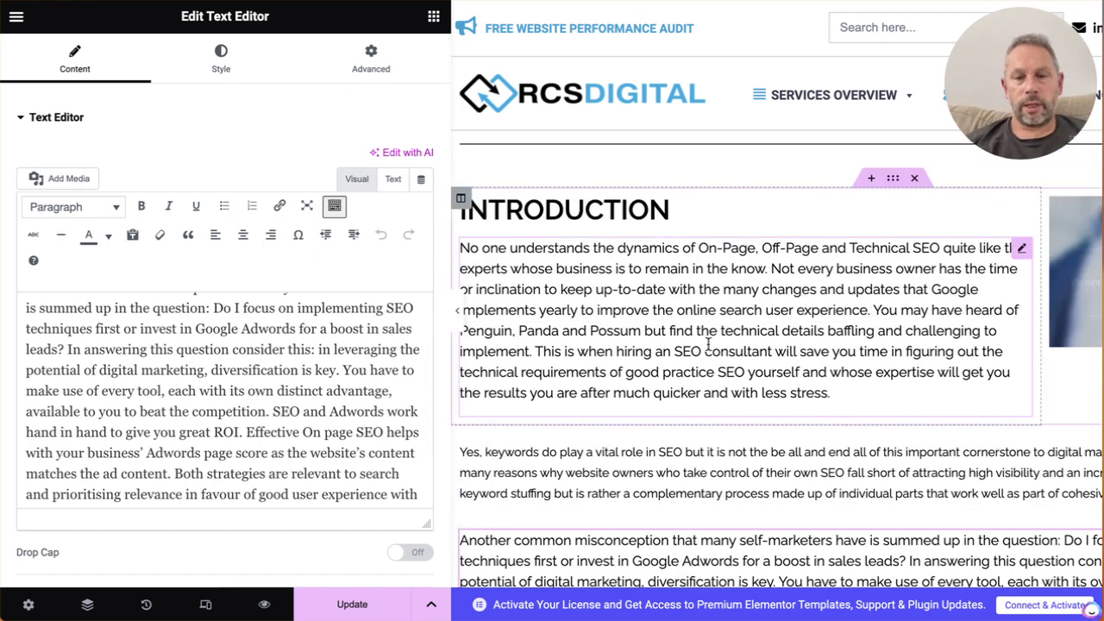
click(828, 396)
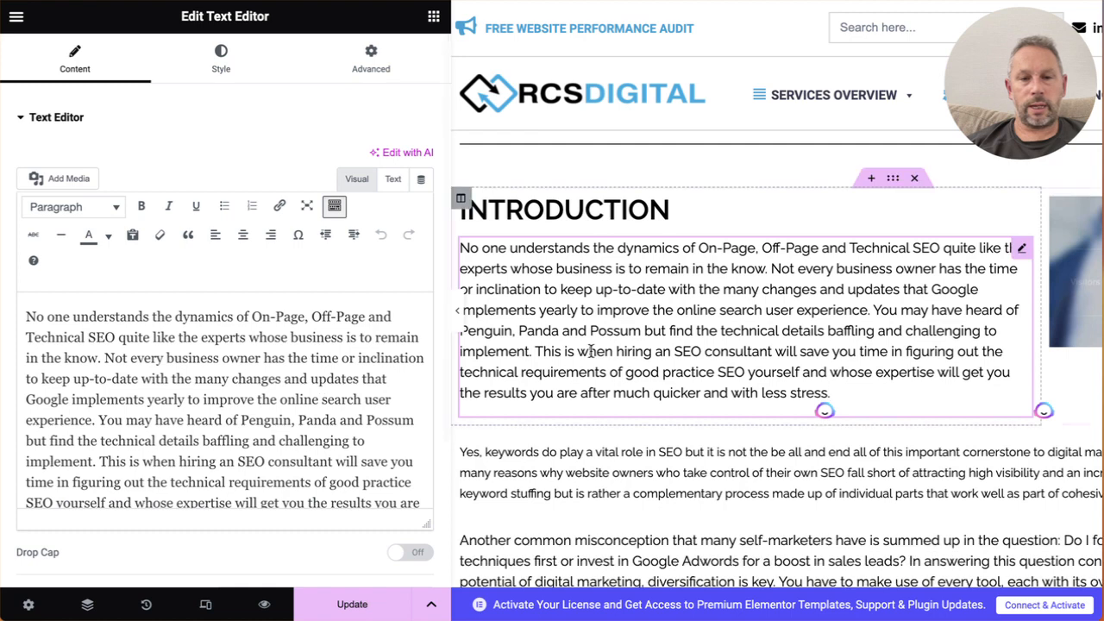
key(Return)
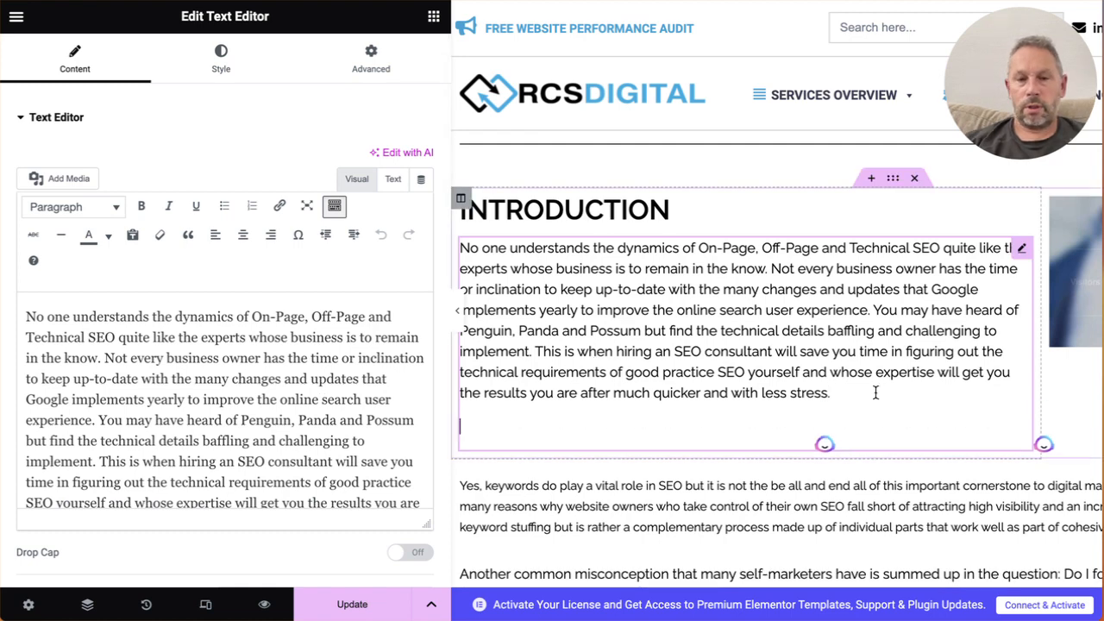
text(vdfgdsfgvfda)
key(BackSpace)
key(BackSpace)
key(BackSpace)
key(BackSpace)
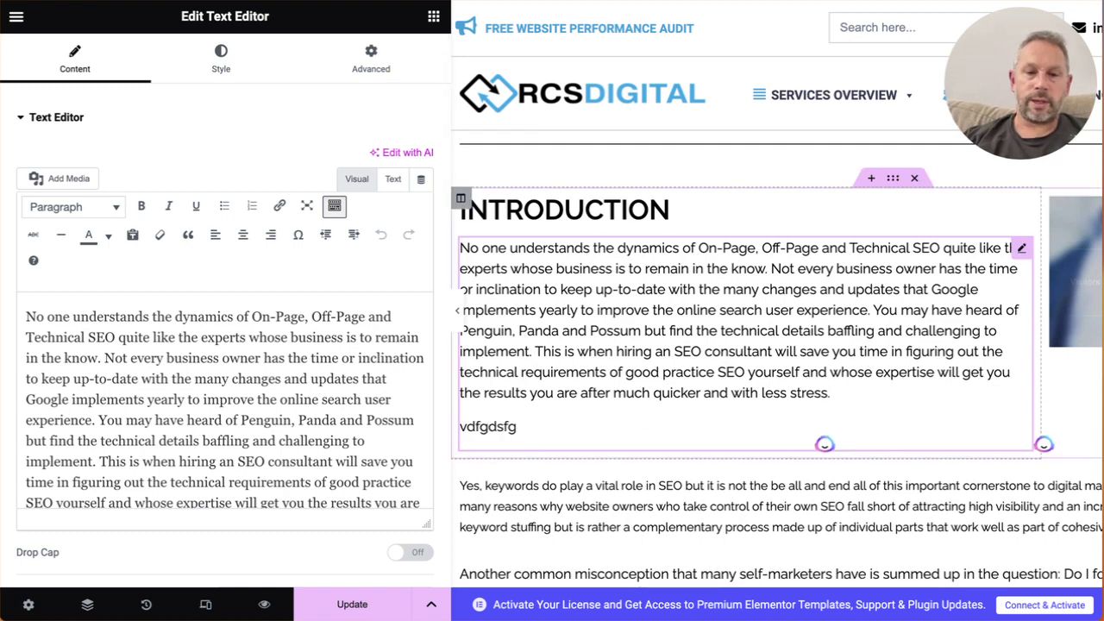
key(BackSpace)
key(BackSpace)
key(BackSpace)
key(BackSpace)
key(BackSpace)
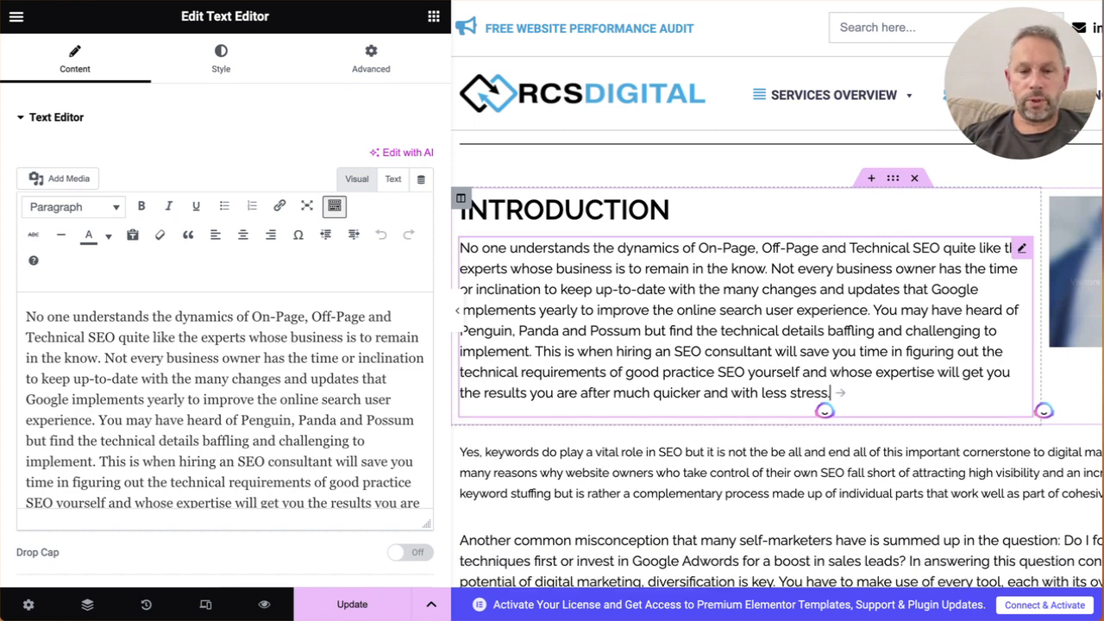
Step: Start another new paragraph after the introduction text with the test text "fgfdsgfd", and remove it again
key(Return)
text(fgfdsgfd)
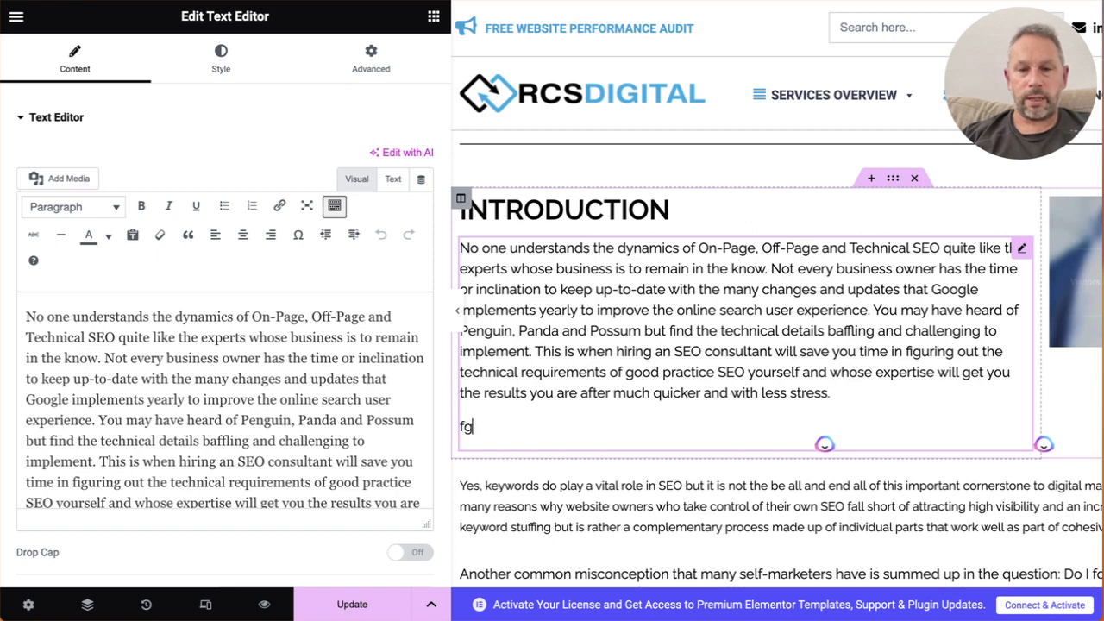
key(BackSpace)
key(BackSpace)
key(BackSpace)
key(BackSpace)
key(BackSpace)
key(BackSpace)
key(BackSpace)
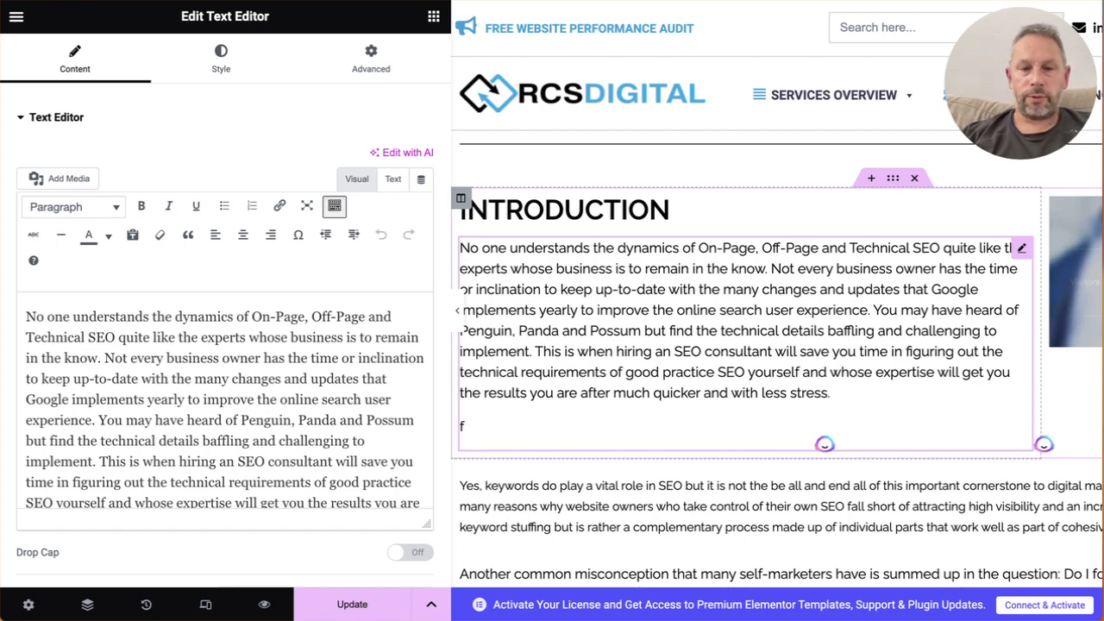
key(BackSpace)
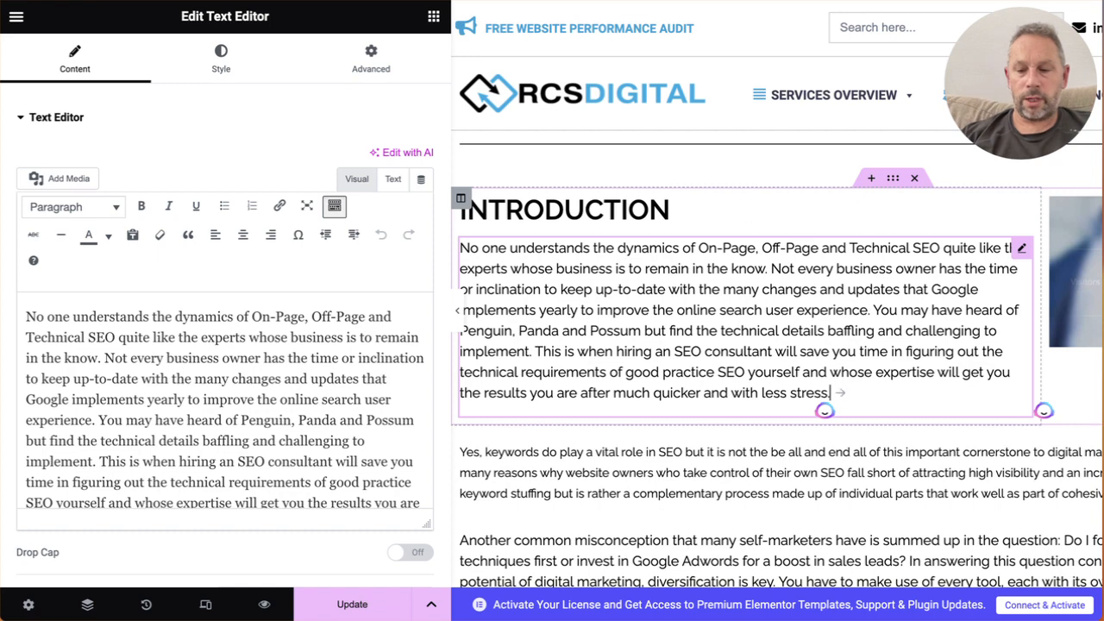
Step: Insert a single line break after "less stress." with the test text "gfgfdsgfds" directly beneath, and delete both again
key(Return)
text(gfgfdsgfds)
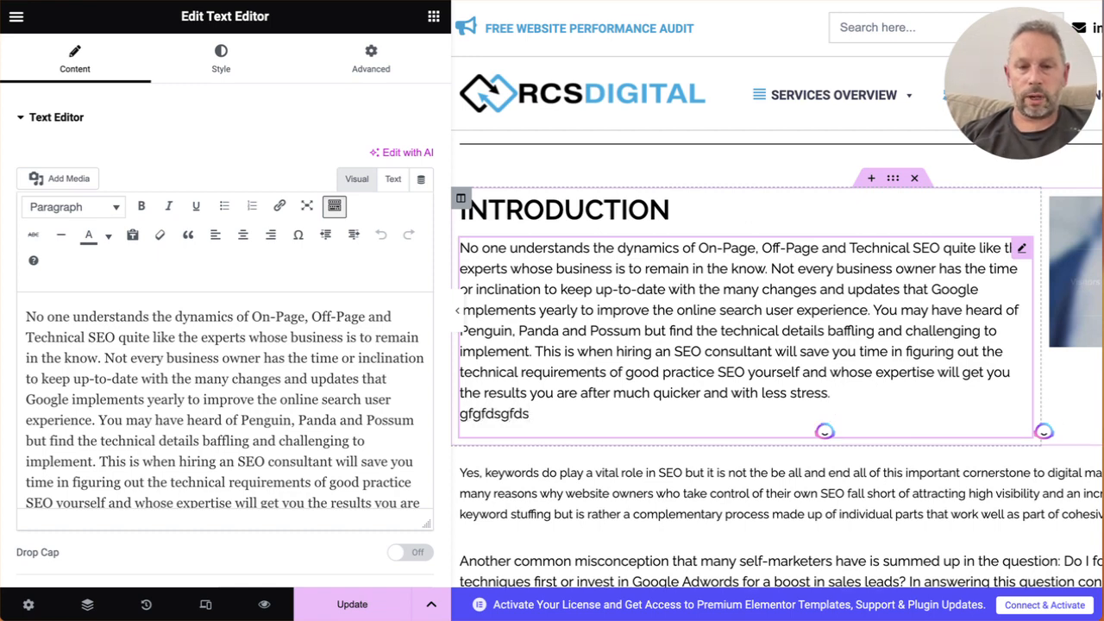
key(BackSpace)
key(BackSpace)
key(BackSpace)
key(BackSpace)
key(BackSpace)
key(BackSpace)
key(BackSpace)
key(BackSpace)
key(BackSpace)
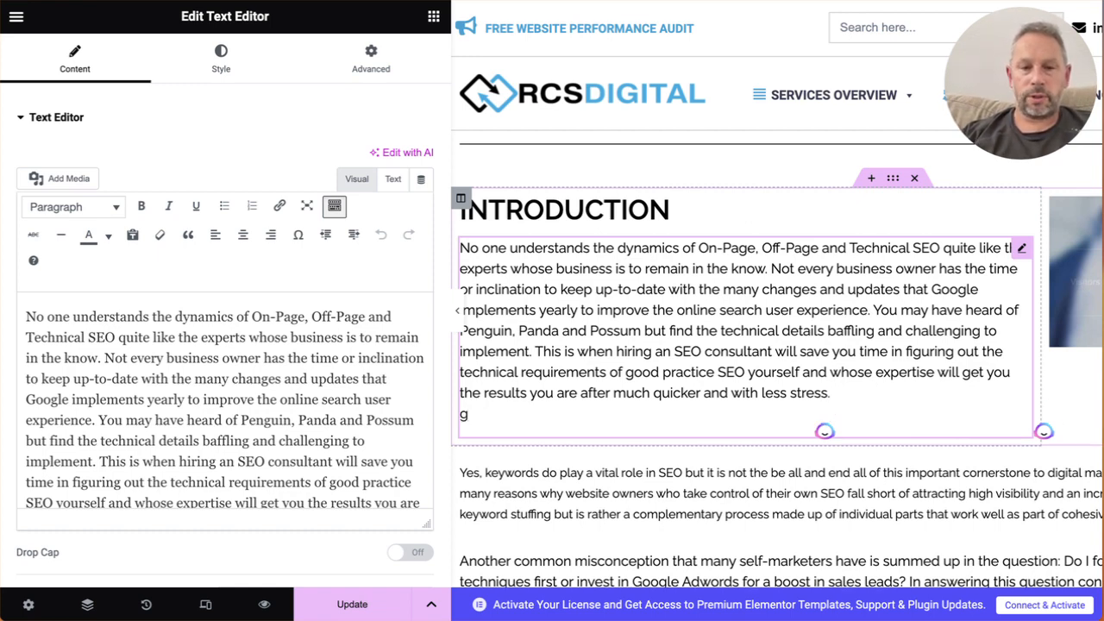
key(BackSpace)
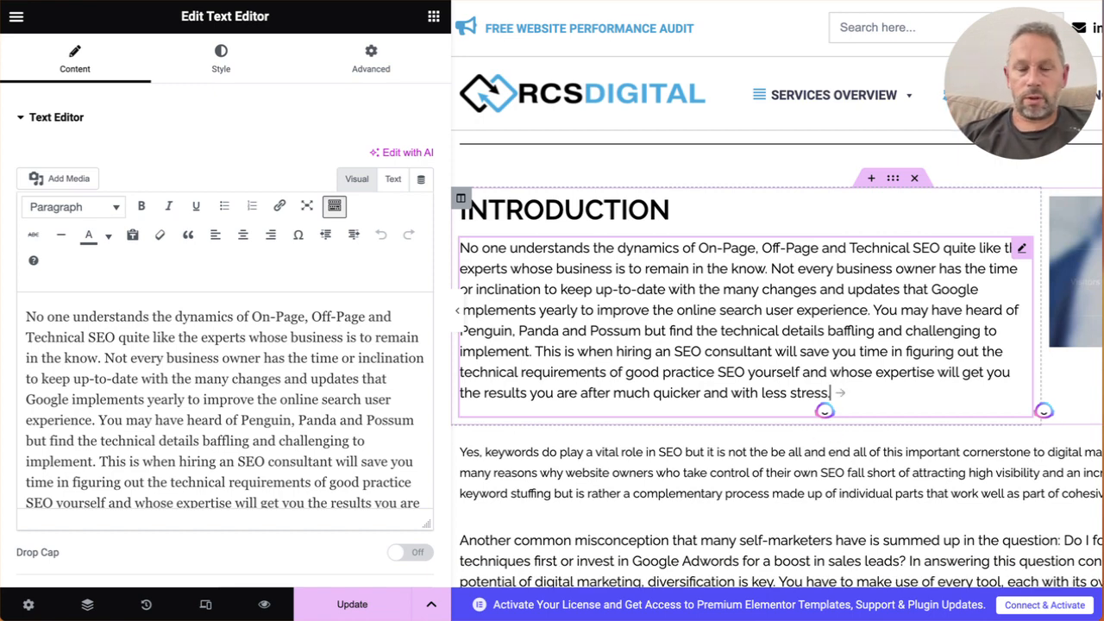
Step: Begin a spaced new paragraph after "less stress." with the test text "gfdsgfd", and clear that text
key(Return)
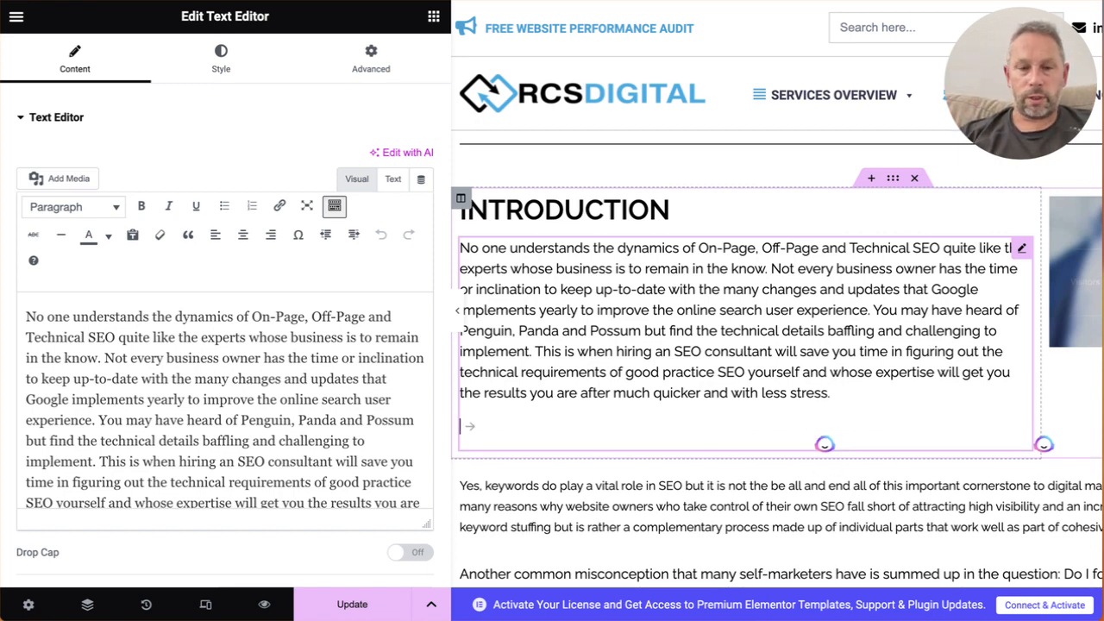
text(gfdsgfd)
key(BackSpace)
key(BackSpace)
key(BackSpace)
key(BackSpace)
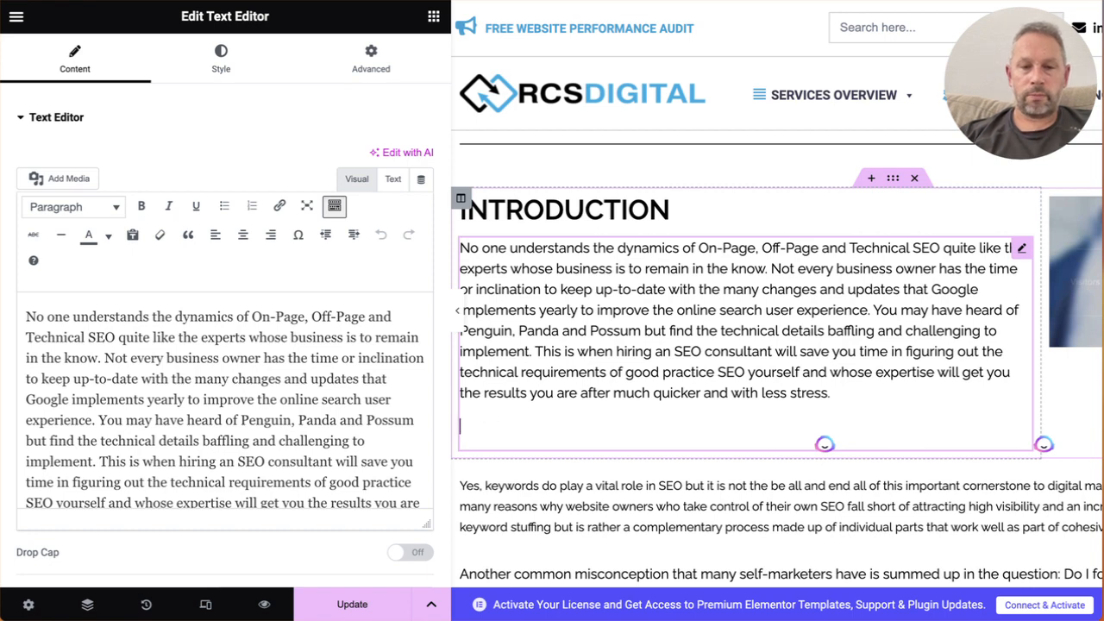
Step: Put the test text "gfdgdfsg" on a line directly below the introduction without paragraph spacing, and delete it along with the line break
key(Return)
text(gfdgdfsgfd)
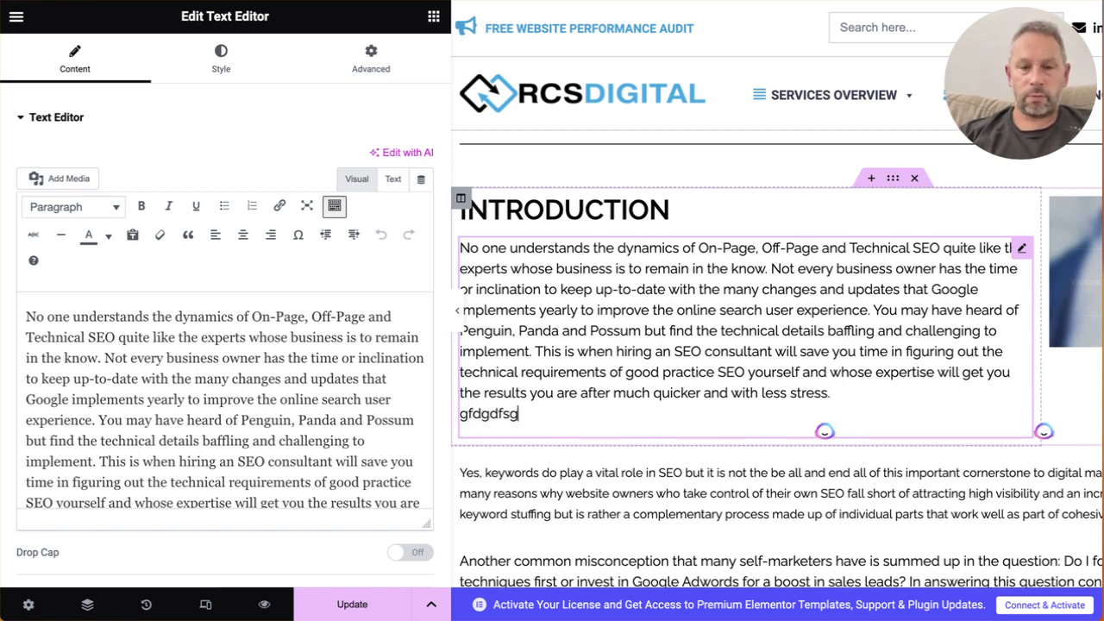
key(BackSpace)
key(BackSpace)
key(BackSpace)
key(BackSpace)
key(BackSpace)
key(BackSpace)
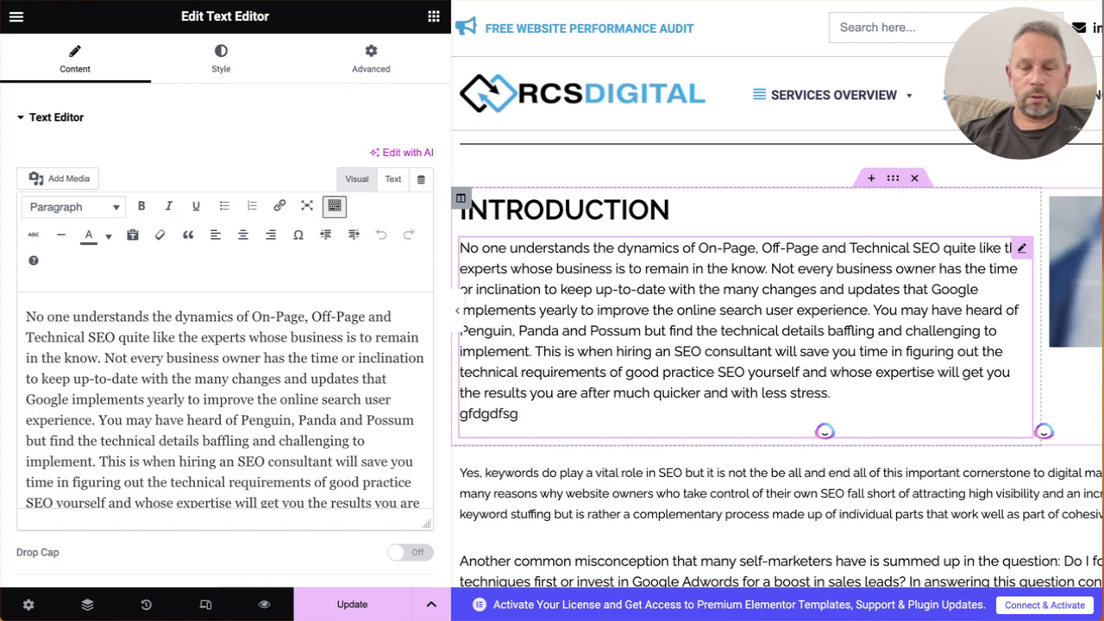
key(BackSpace)
key(BackSpace)
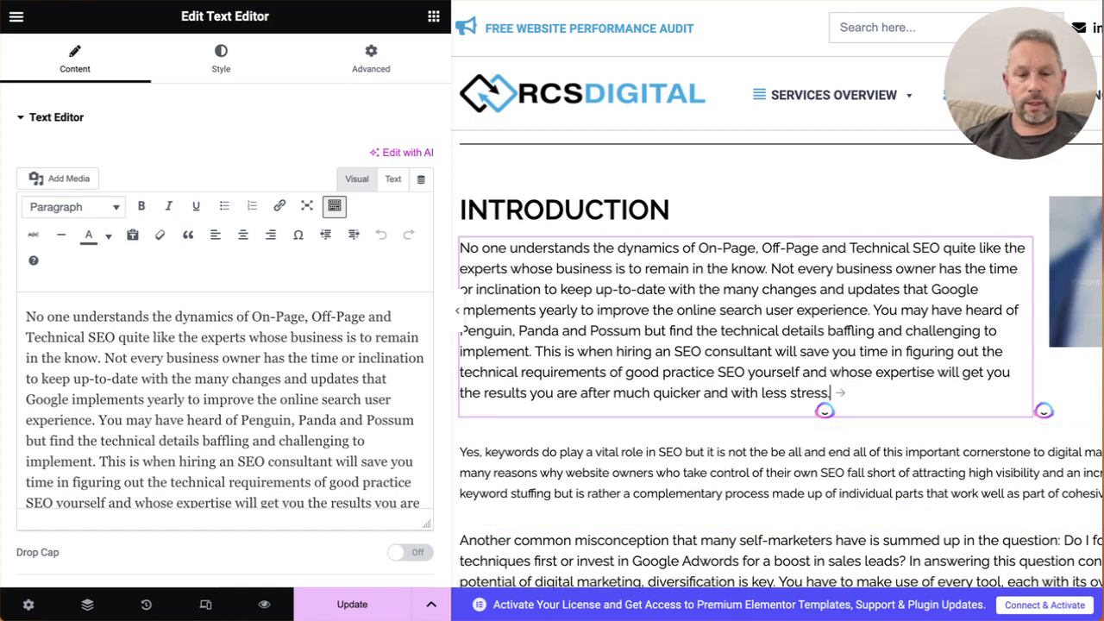
Step: Open the settings of the SEO image beside the HOW TO APPROACH SEO heading
scroll(651, 449, down, 5)
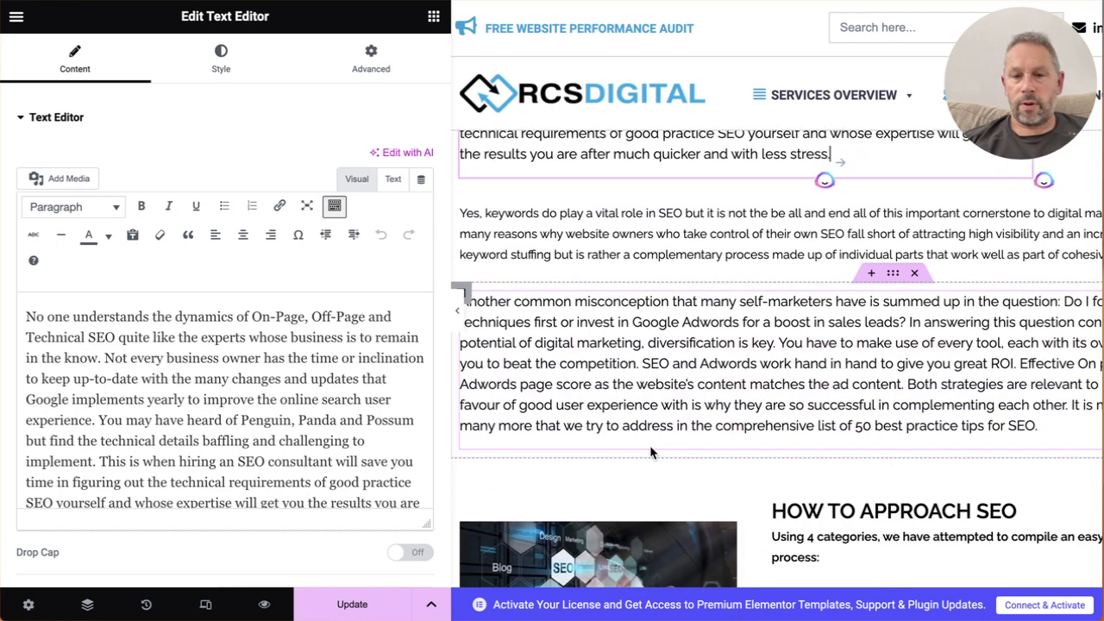
scroll(651, 453, down, 1)
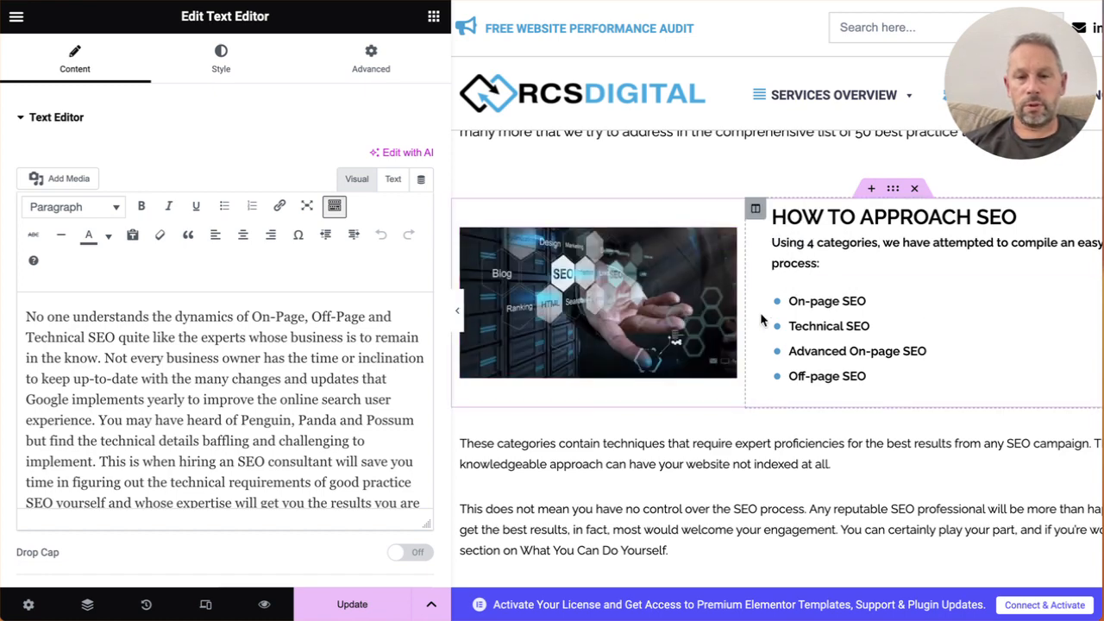
click(725, 240)
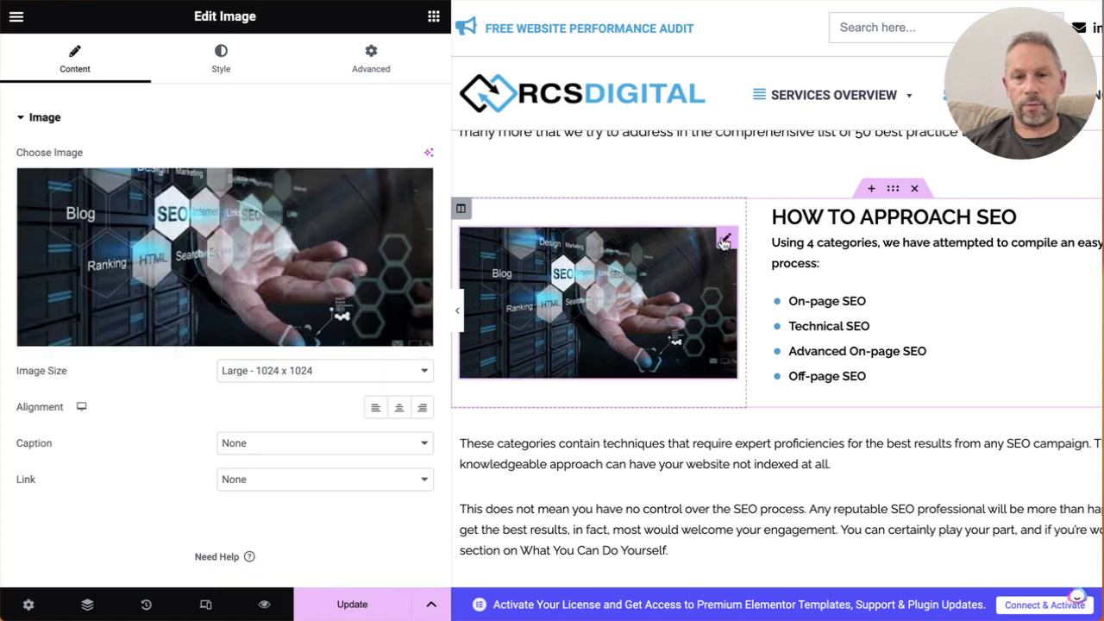
Step: Open the media library for the image beside the HOW TO APPROACH SEO heading and browse the stored pictures
mouse_move(308, 234)
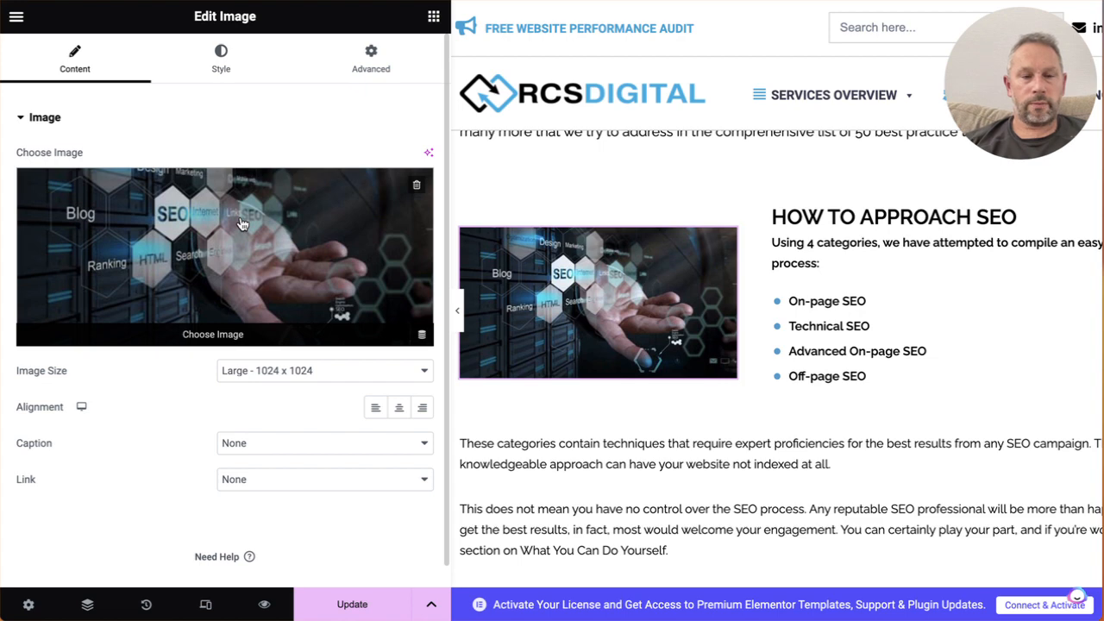
click(218, 240)
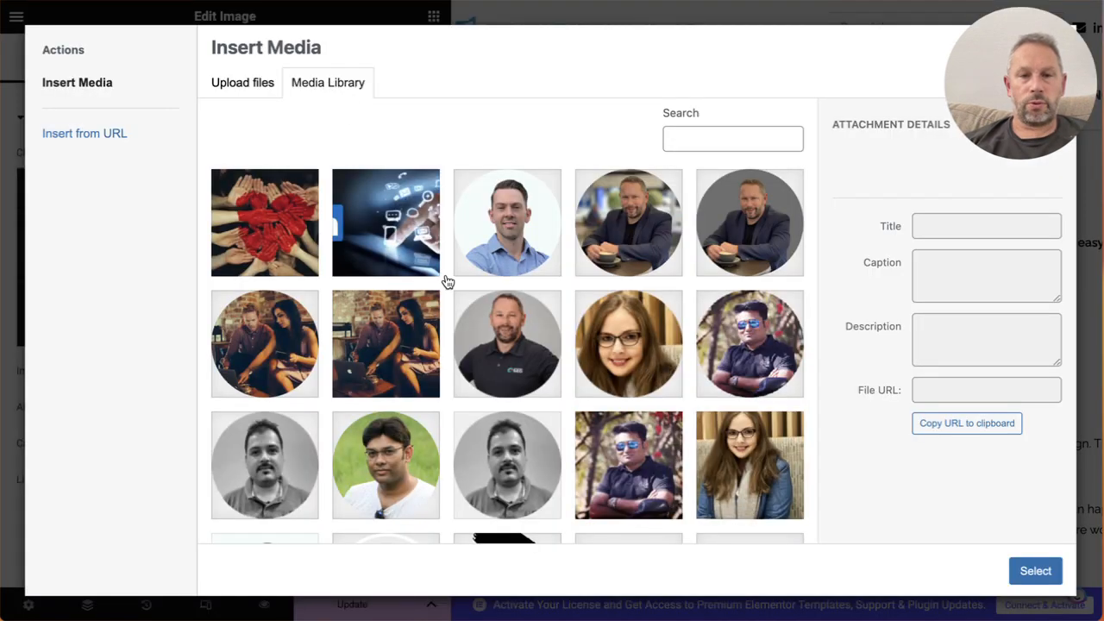
scroll(447, 283, down, 15)
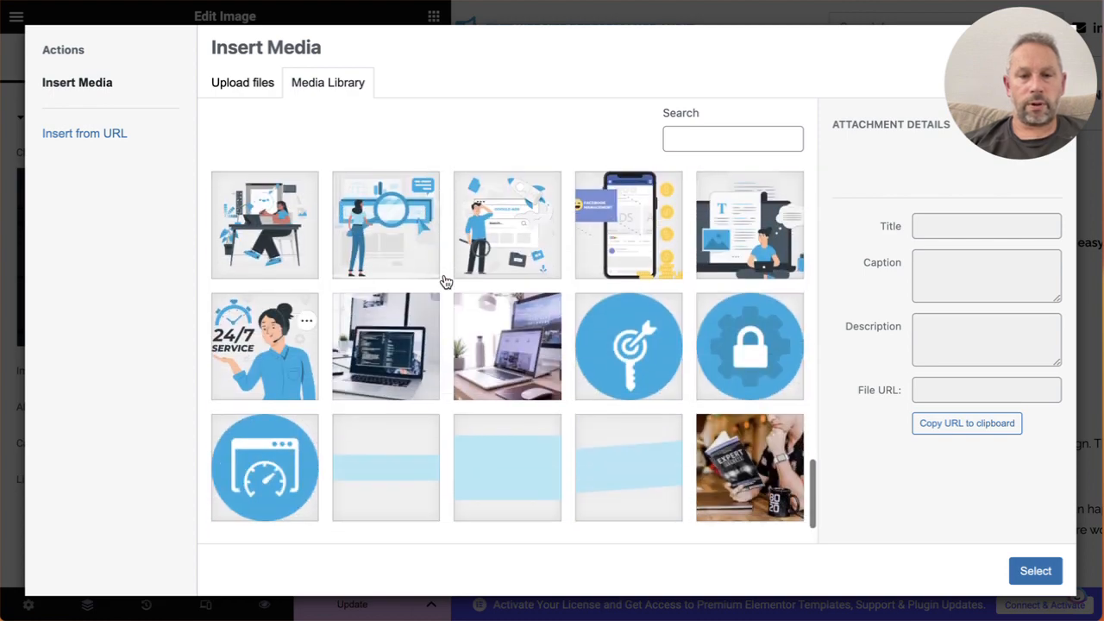
scroll(447, 282, up, 15)
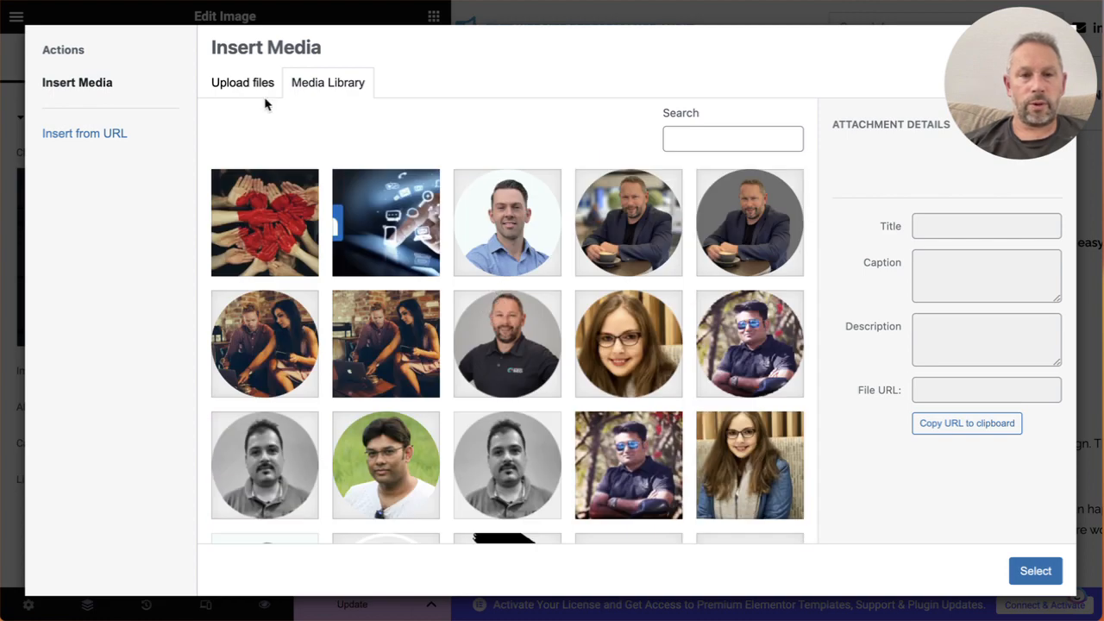
Step: Bring up the file picker on the Desktop folder for uploading a new image, and cancel it without uploading
click(235, 90)
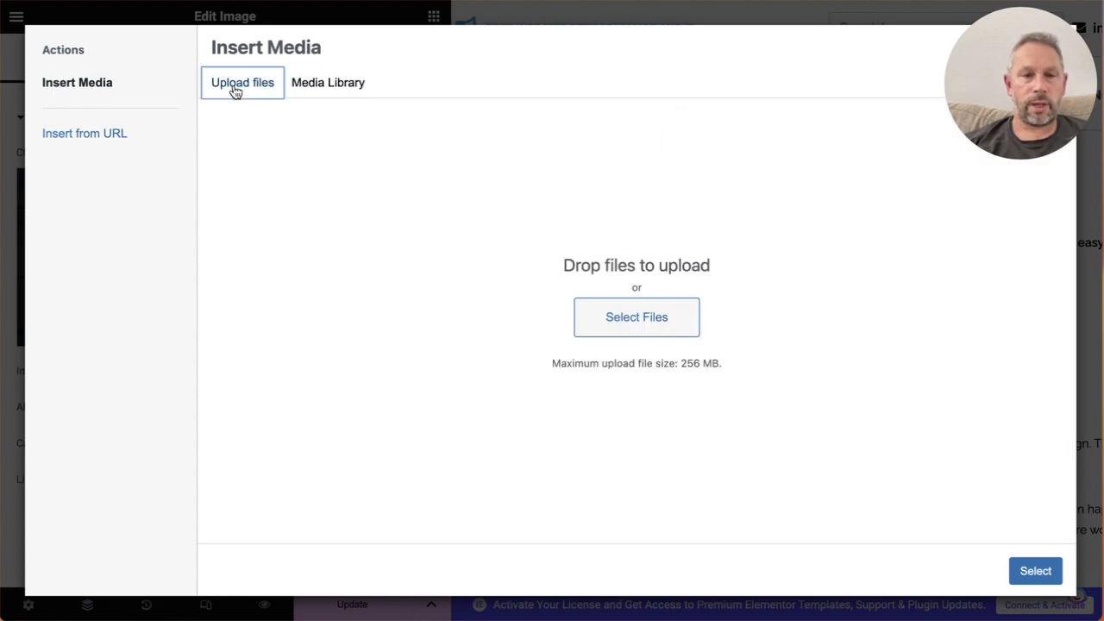
click(642, 331)
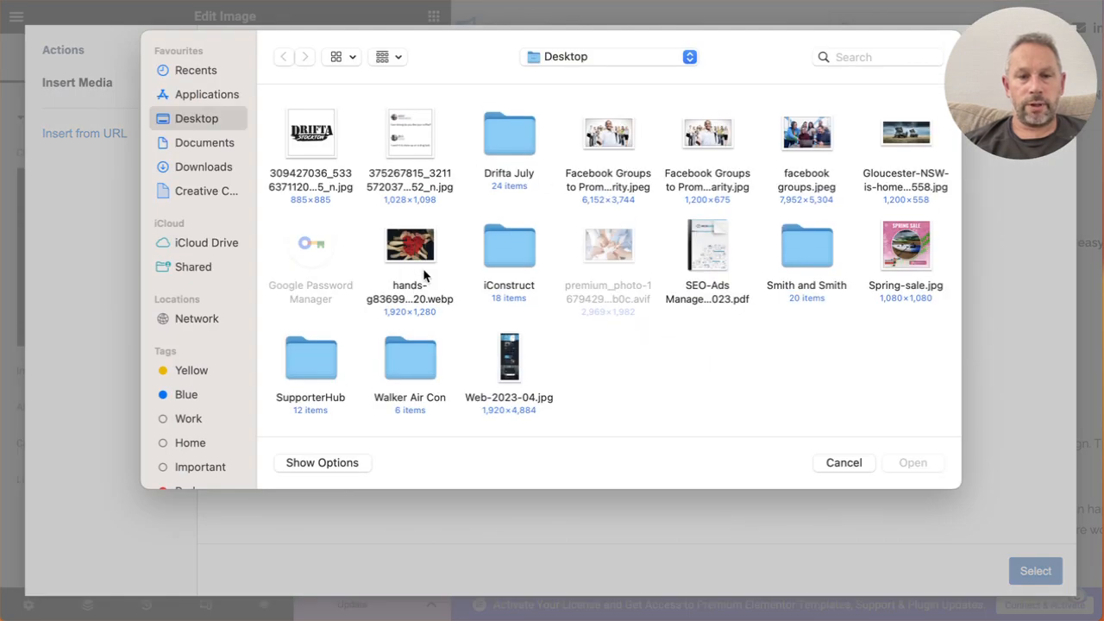
click(418, 253)
click(842, 464)
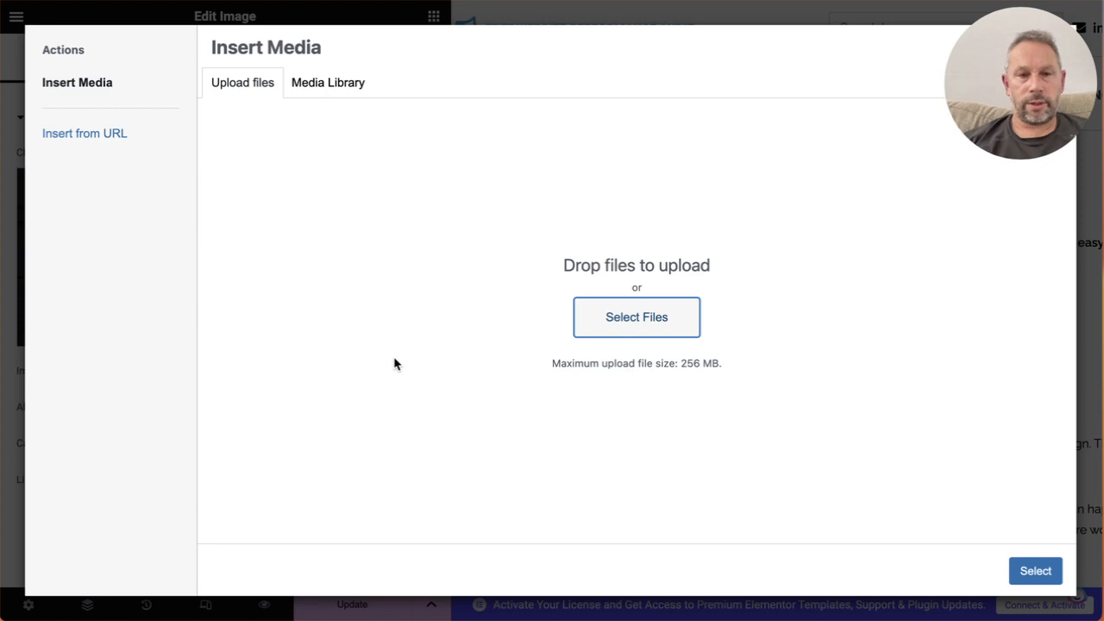
Step: Replace the SEO image with hands-g836998ad5_1920.webp from the media library, checking its file size and pixel dimensions before inserting it
click(336, 88)
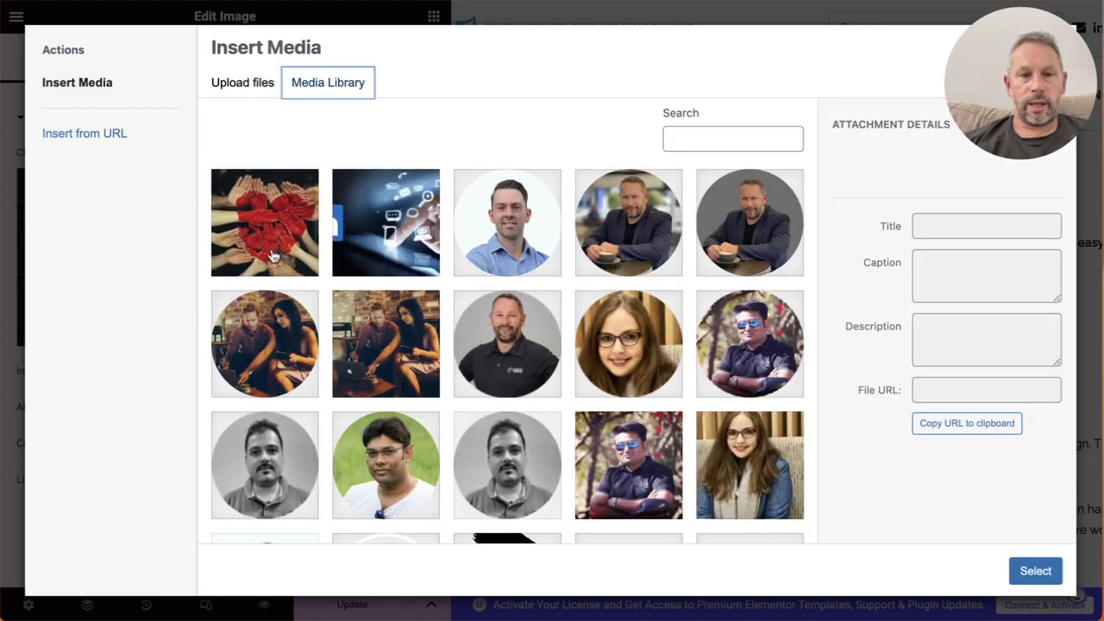
click(272, 214)
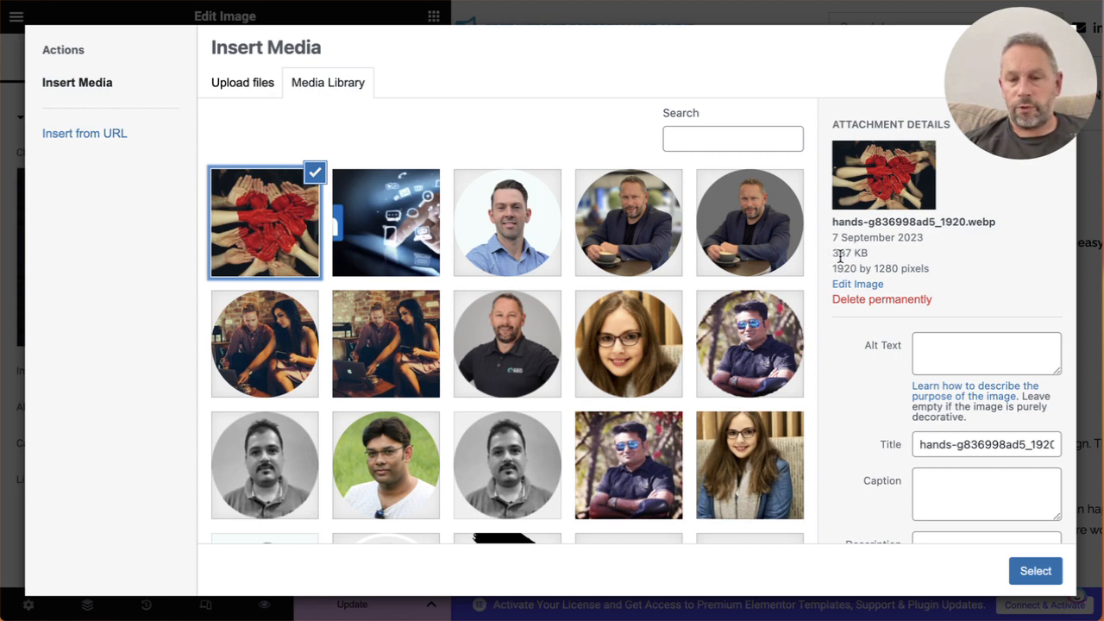
drag(834, 253, 873, 259)
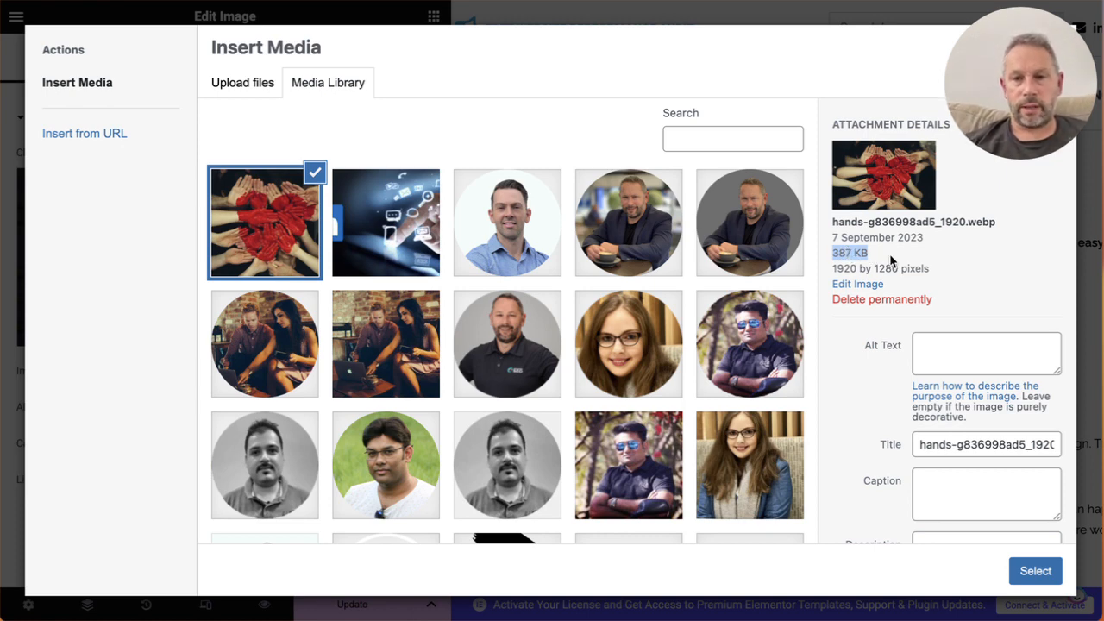
drag(833, 273, 927, 271)
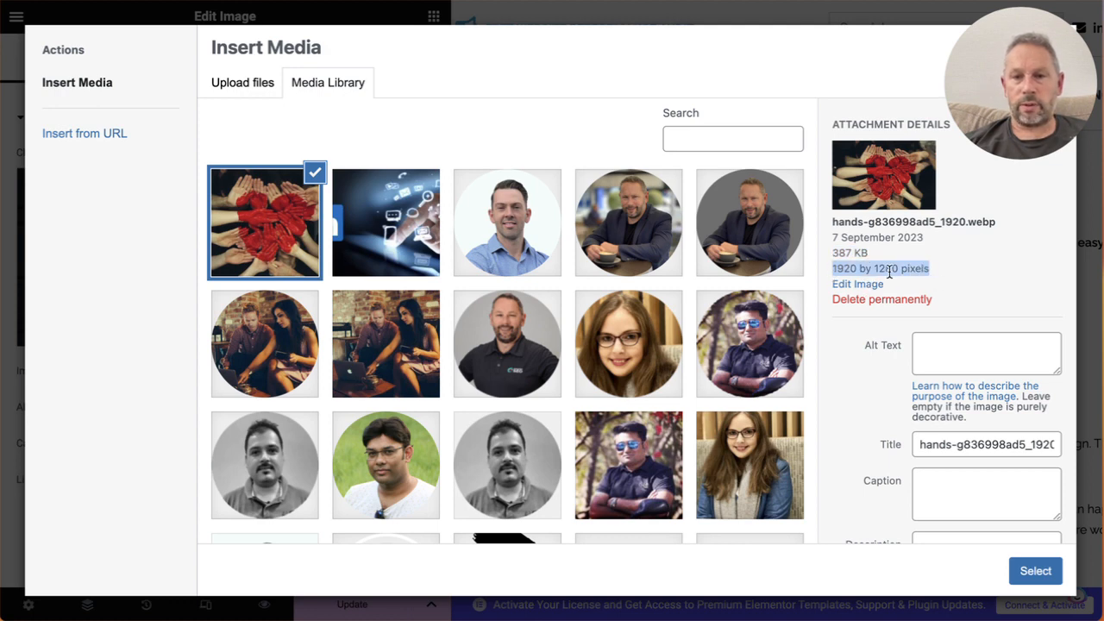
click(898, 269)
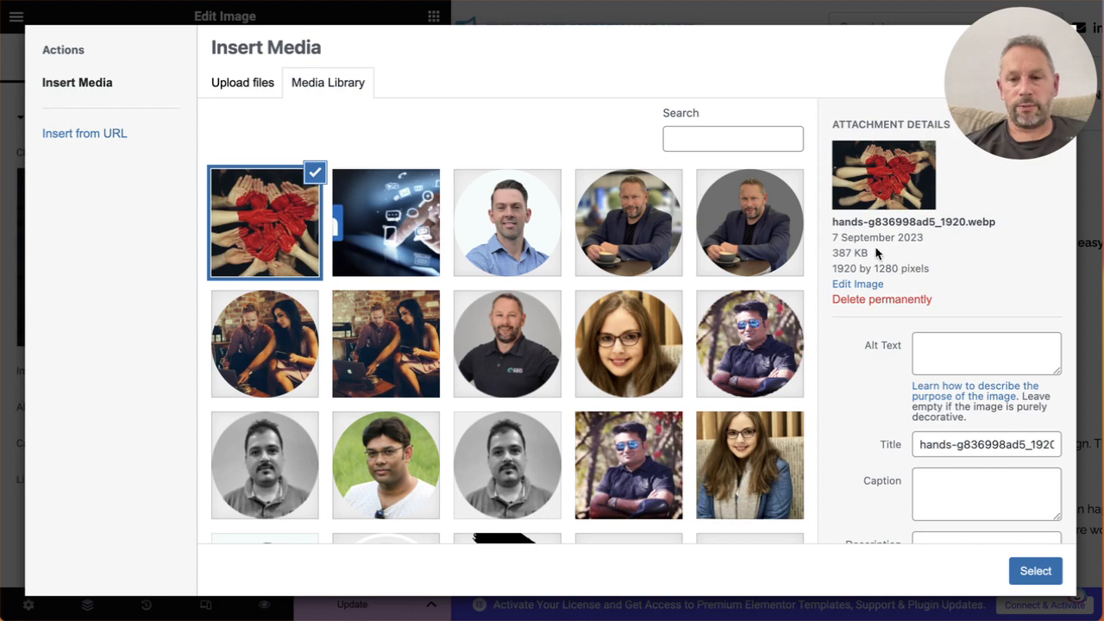
click(1036, 572)
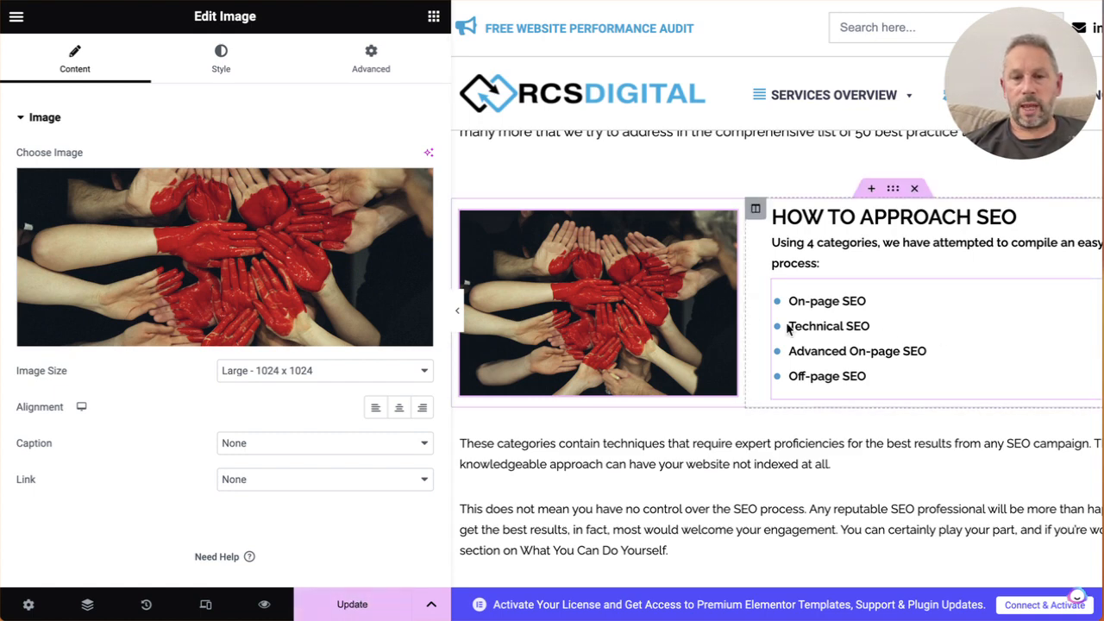
Step: Undo the image replacement beside the HOW TO APPROACH SEO heading
click(723, 138)
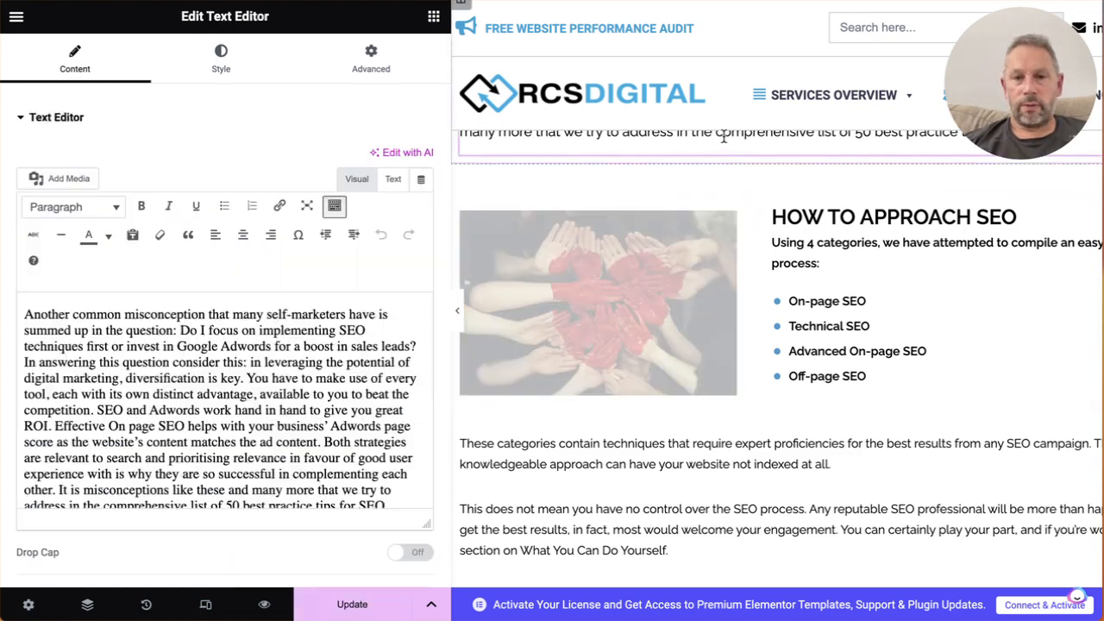
click(837, 310)
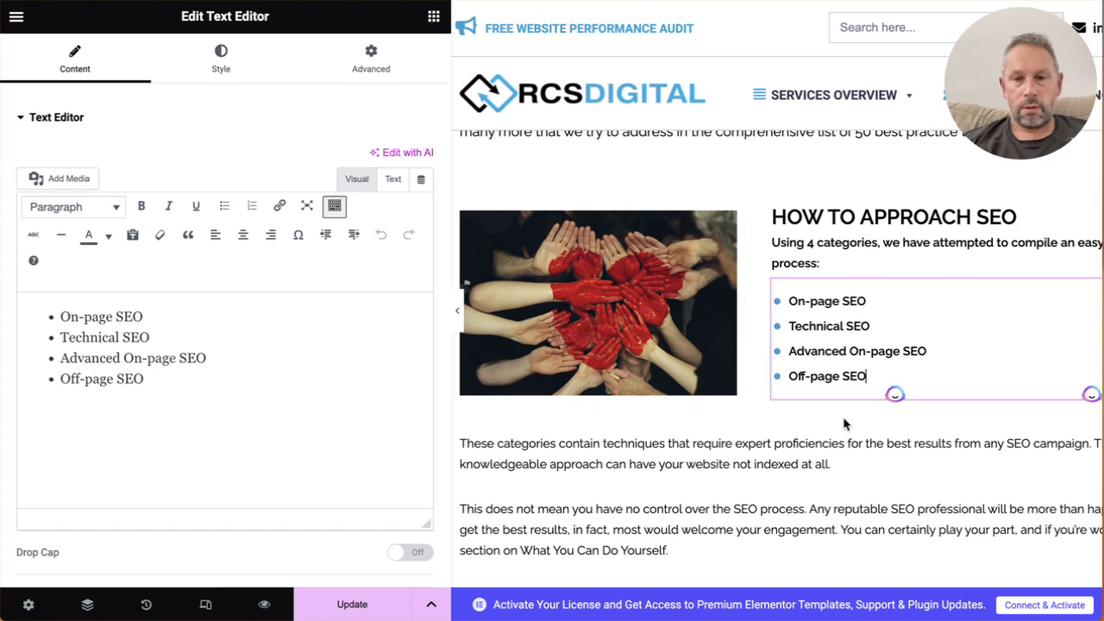
click(633, 312)
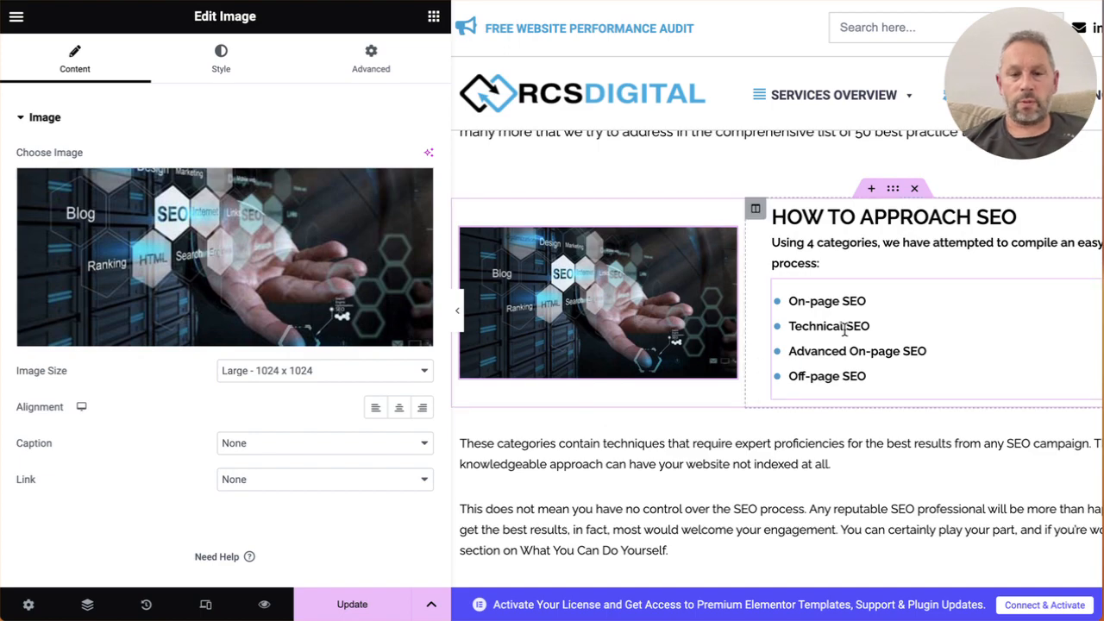
Step: Exit the Elementor editor and leave the page without saving the changes
scroll(847, 332, down, 1)
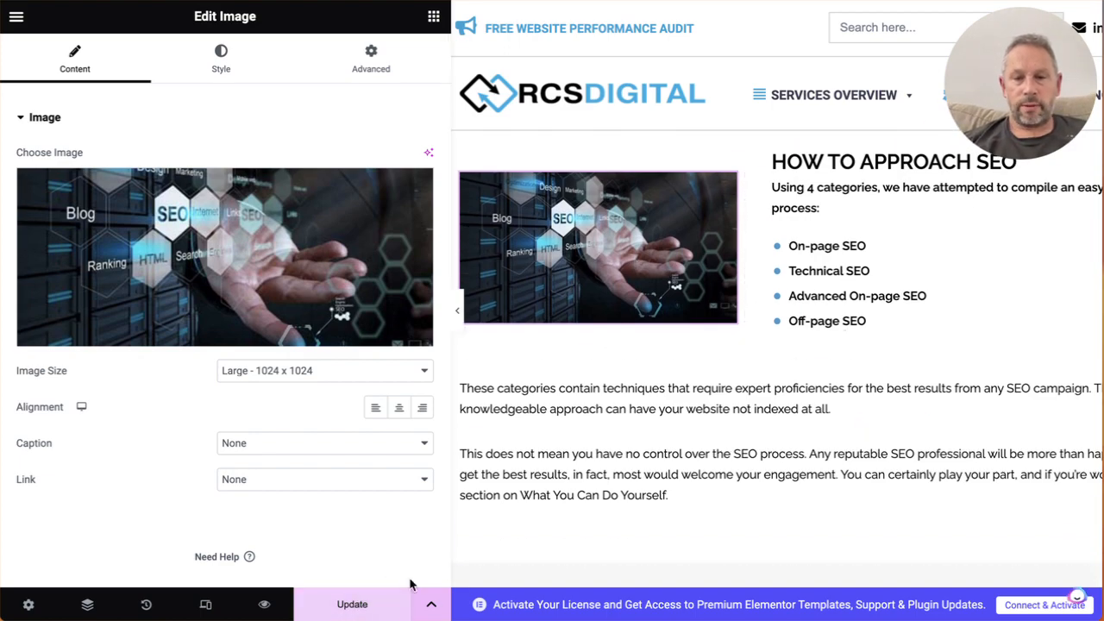
scroll(647, 488, up, 3)
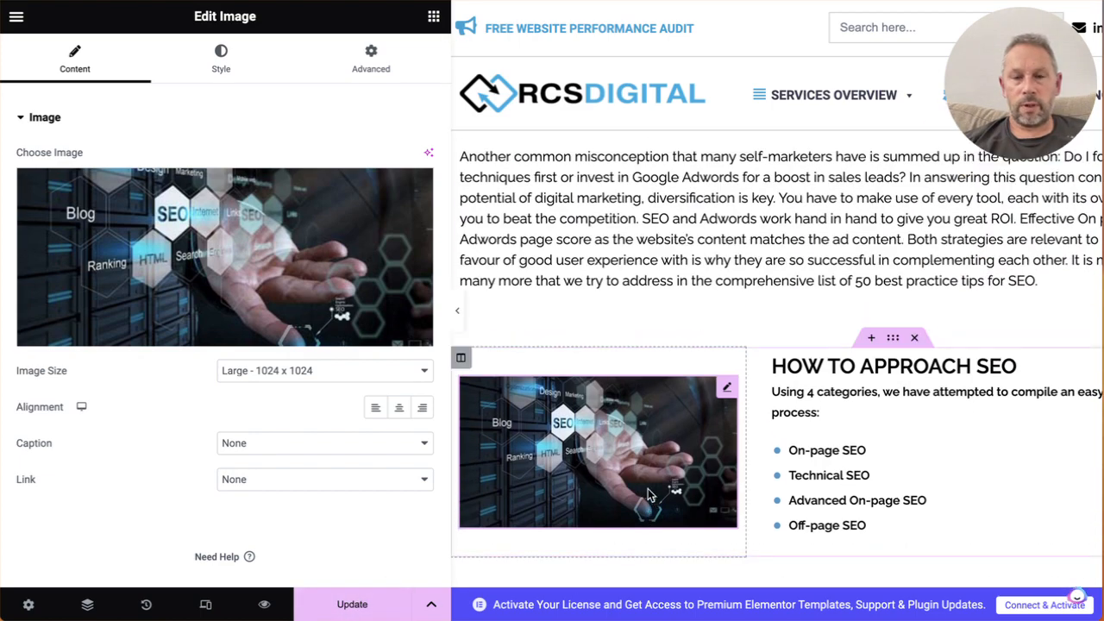
scroll(649, 494, up, 12)
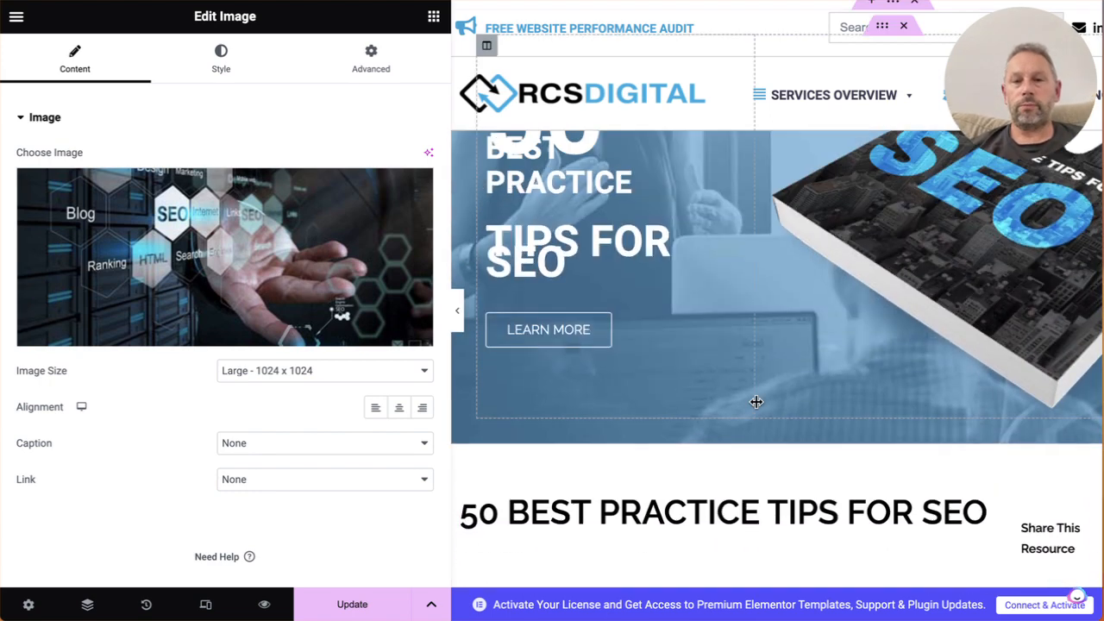
scroll(756, 402, up, 2)
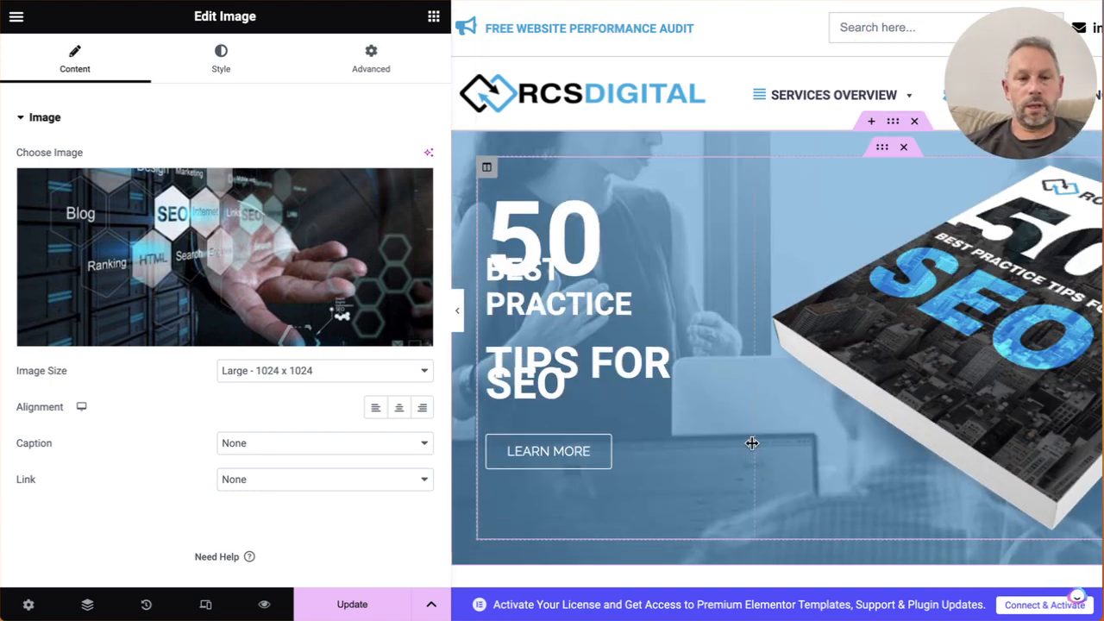
click(17, 18)
click(121, 316)
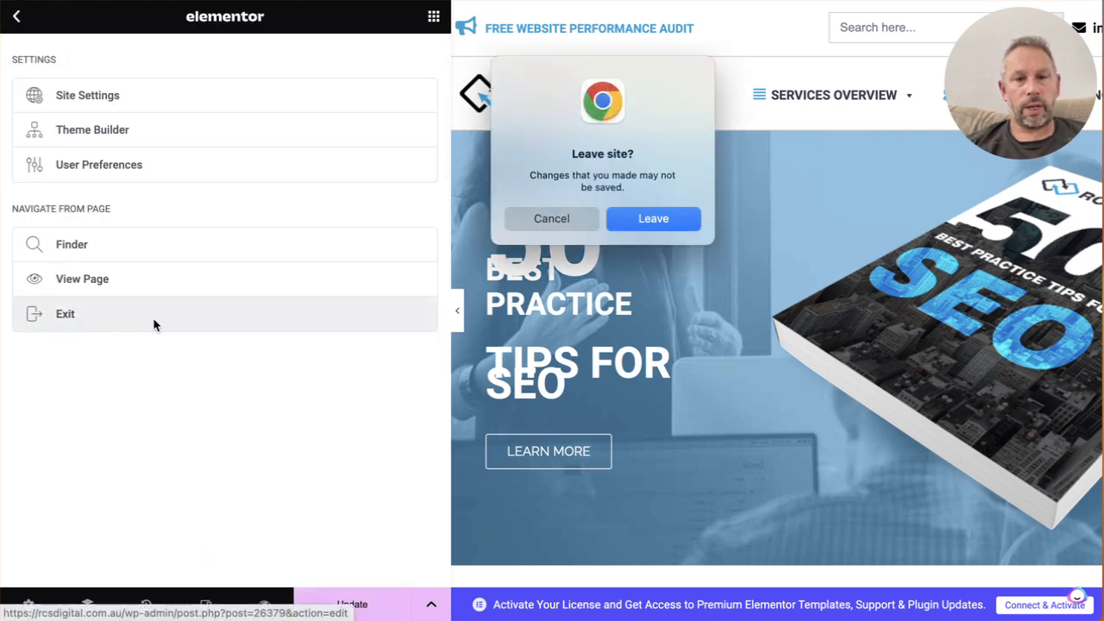
click(643, 215)
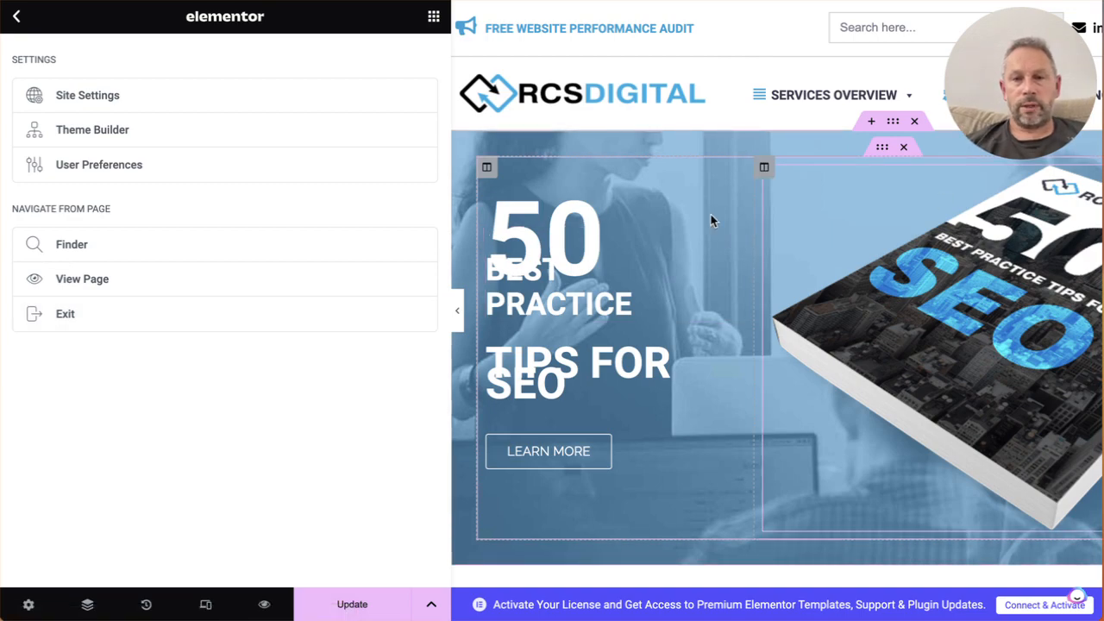
Step: Go from the page list to the list of all posts and dismiss the Master Slider review notice
scroll(623, 217, down, 3)
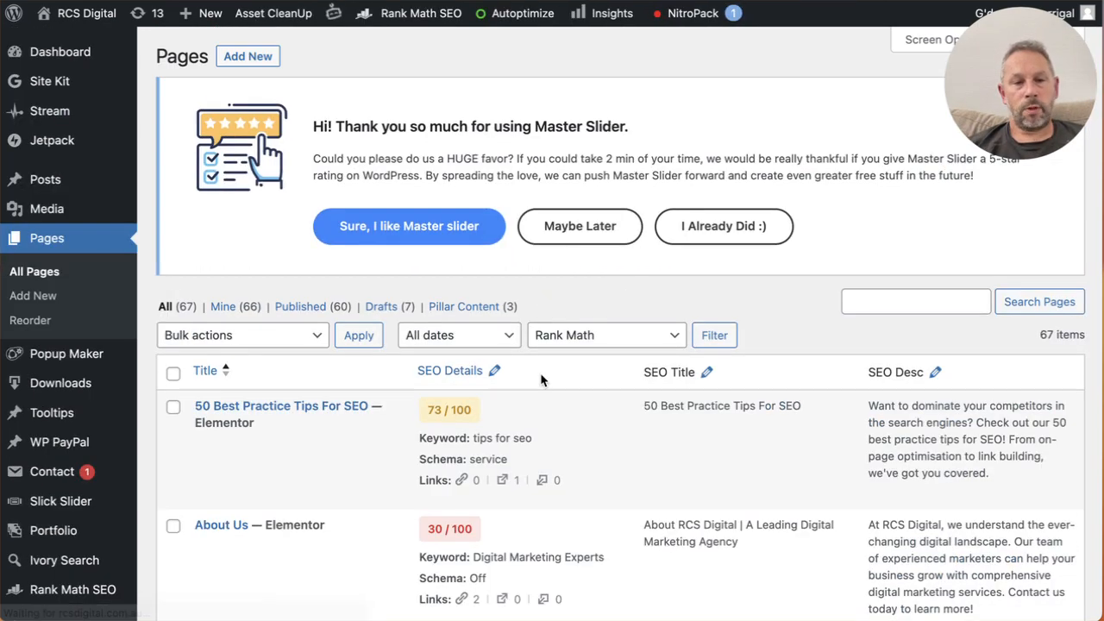
scroll(543, 381, down, 5)
scroll(540, 373, down, 12)
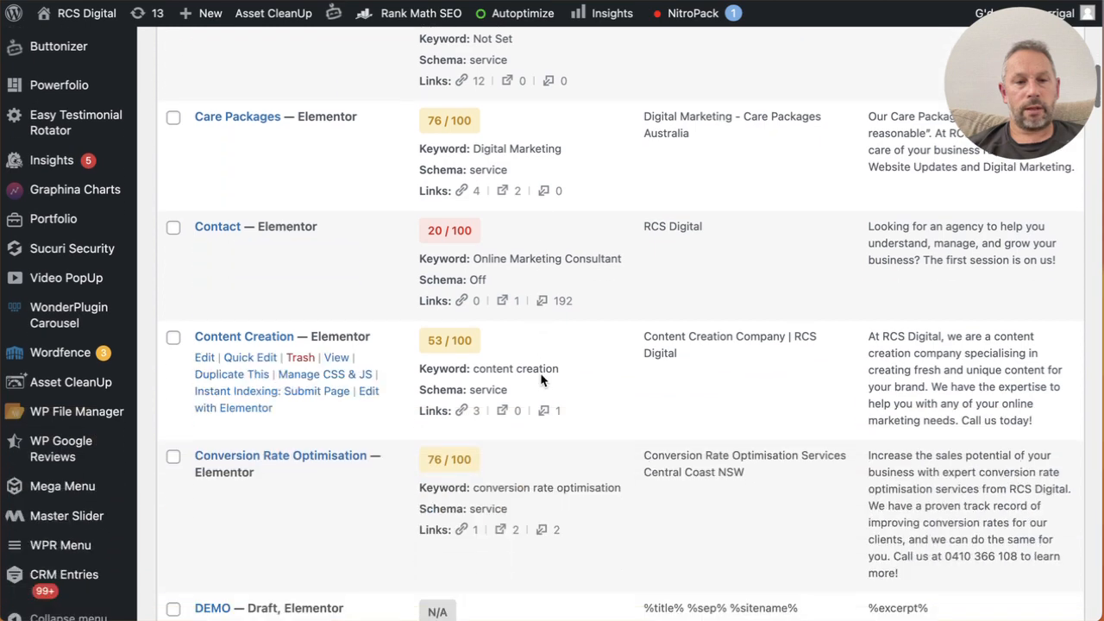
scroll(505, 274, up, 15)
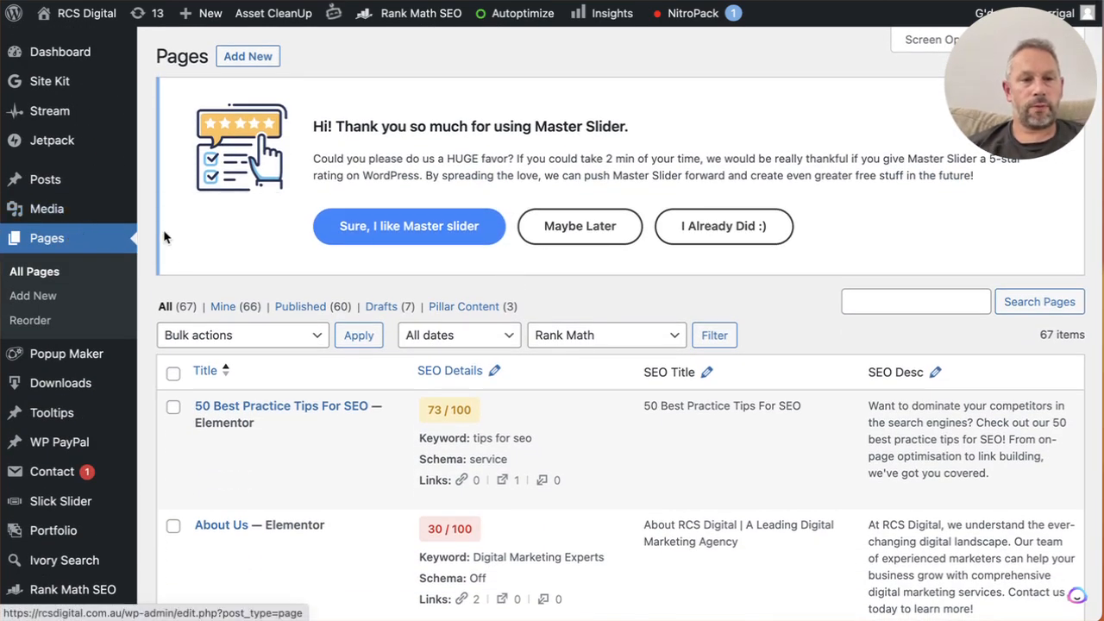
mouse_move(47, 181)
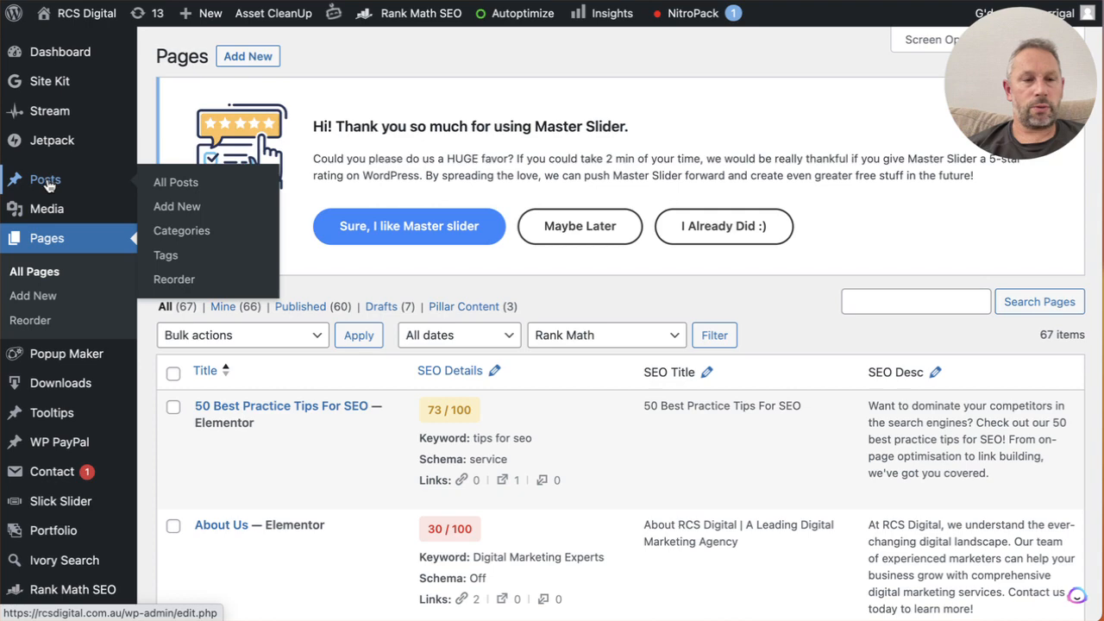
click(235, 197)
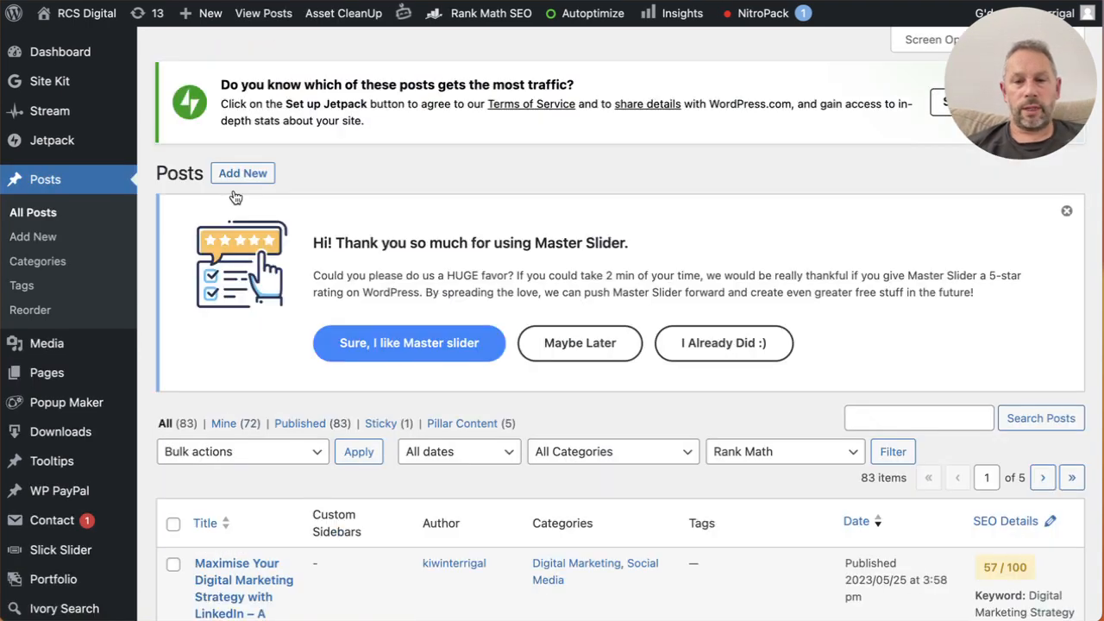
click(1067, 210)
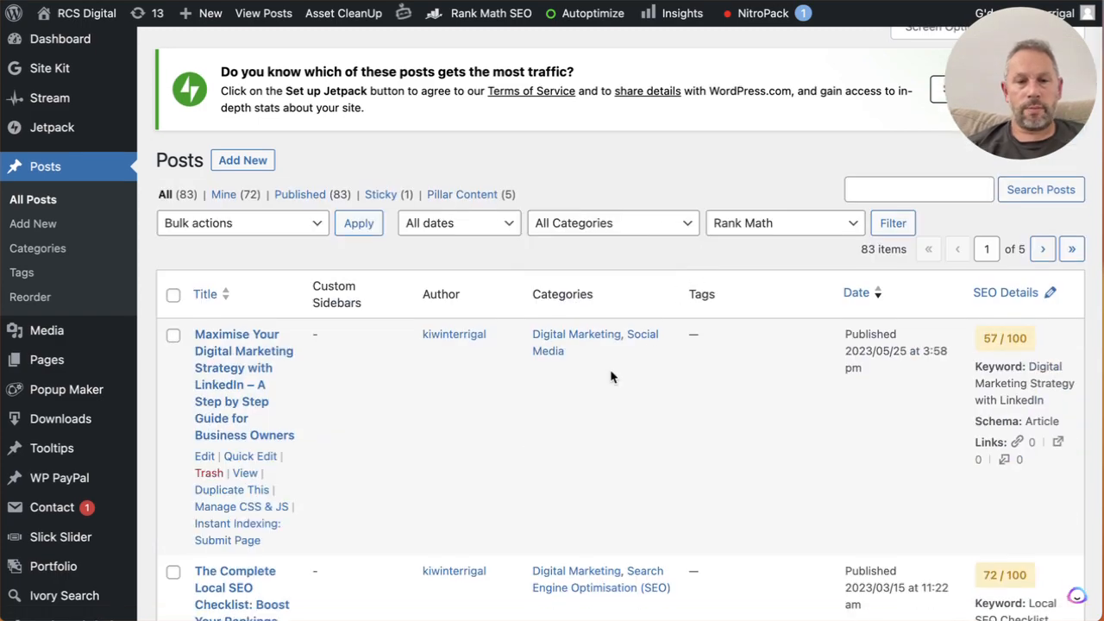
Step: Open the post "Maximise Your Digital Marketing Strategy with LinkedIn" for editing from the posts list
scroll(570, 376, down, 8)
scroll(614, 374, down, 5)
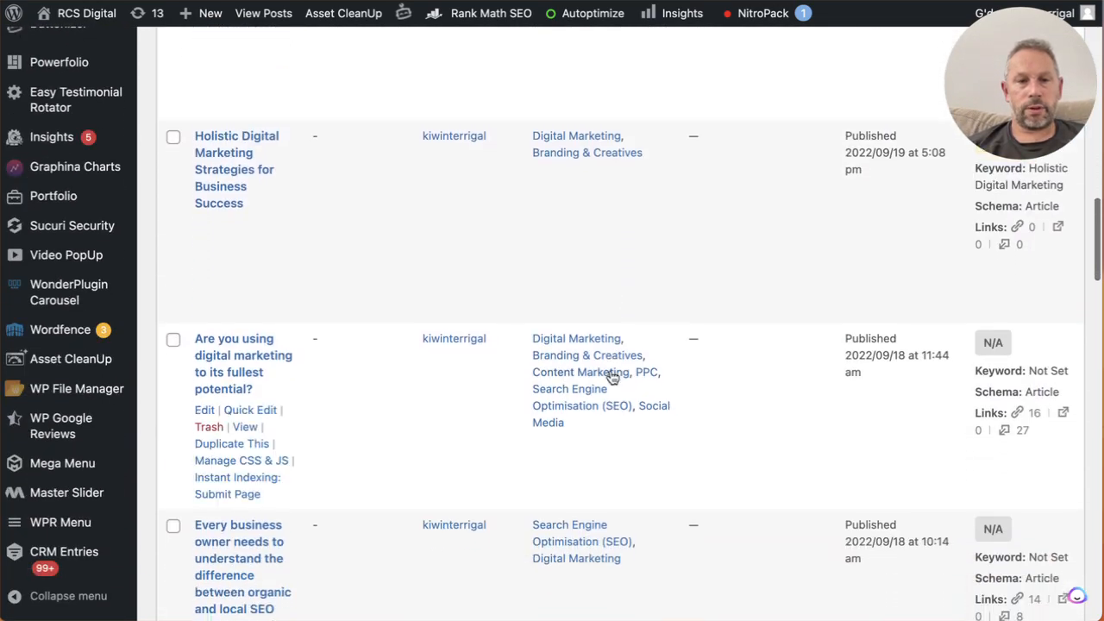
scroll(611, 375, up, 15)
scroll(406, 259, down, 2)
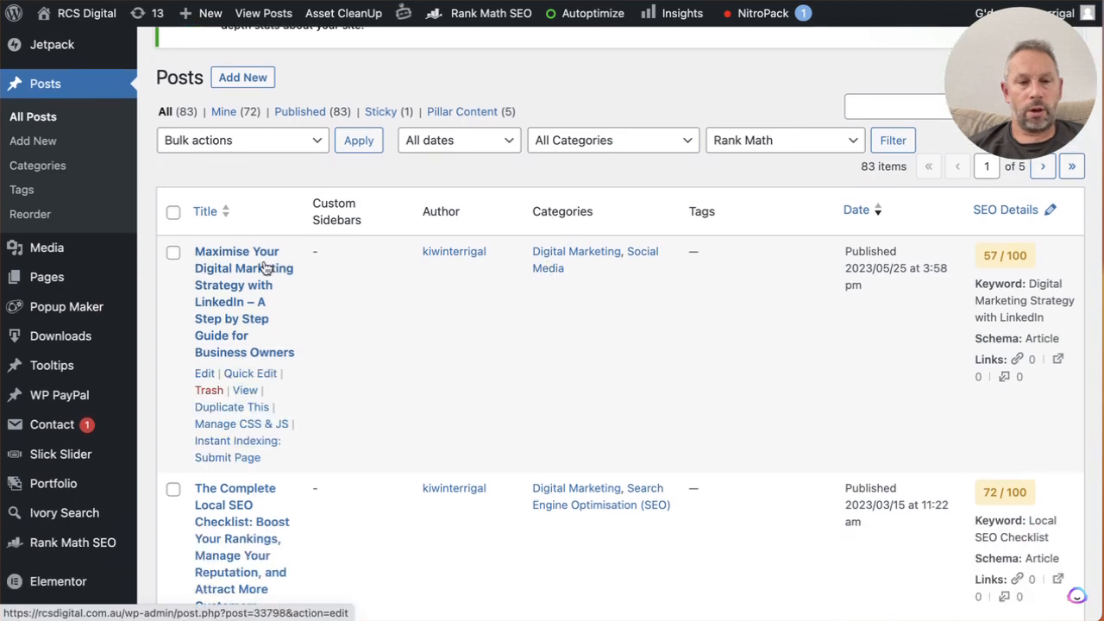
click(205, 377)
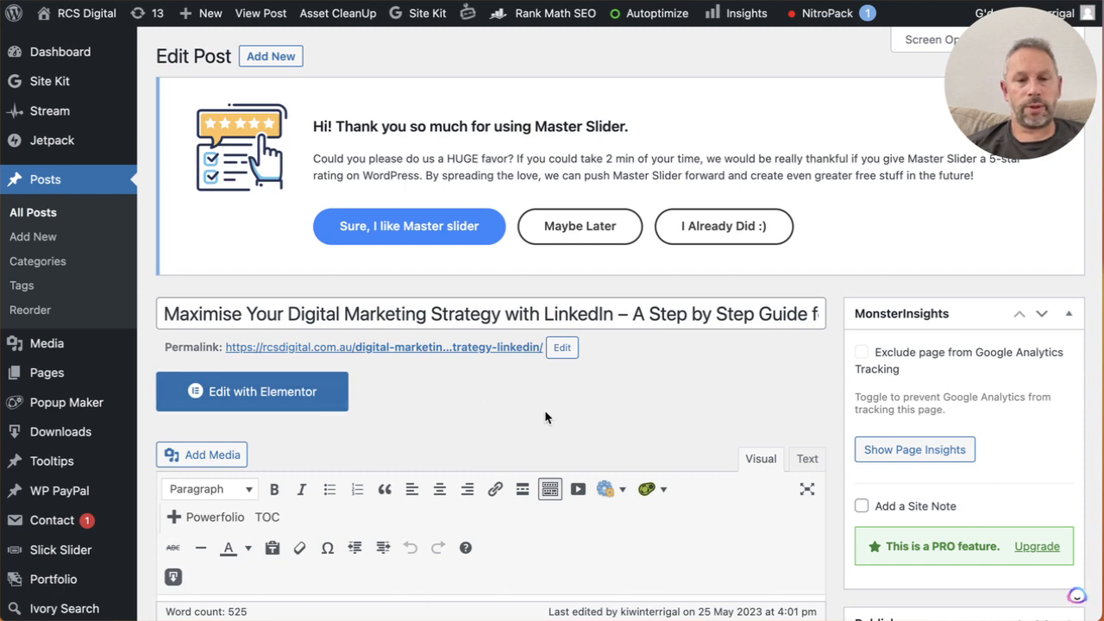
Step: Examine the LinkedIn post's headings and body text in the visual editor
scroll(544, 410, down, 5)
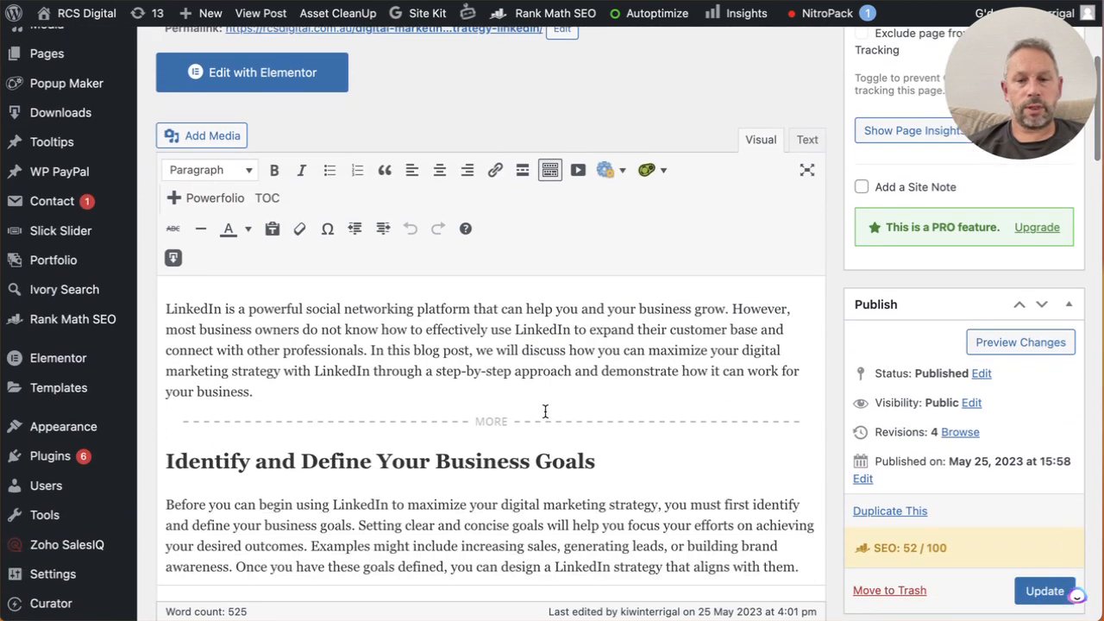
scroll(592, 423, down, 3)
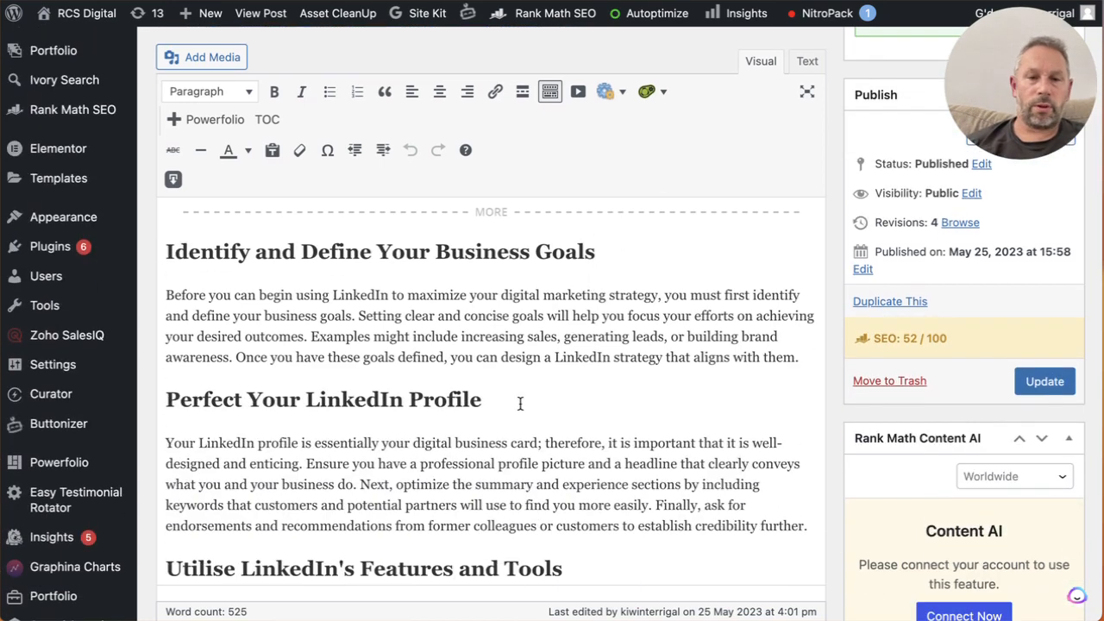
scroll(503, 396, down, 5)
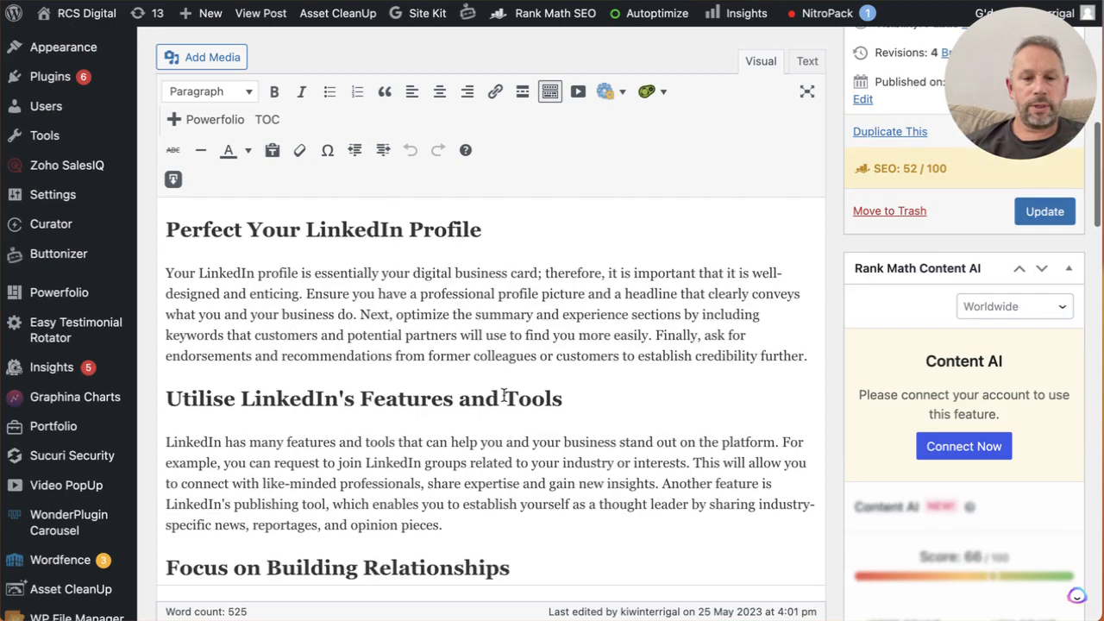
scroll(504, 396, up, 8)
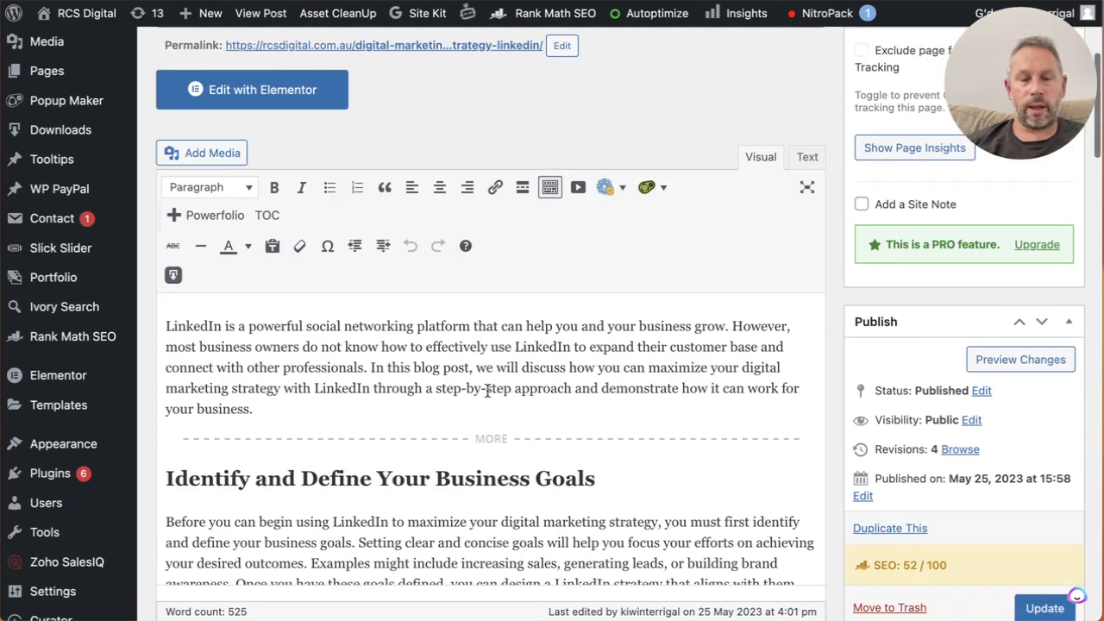
Step: Examine the post title and permalink above the content editor
scroll(437, 368, up, 3)
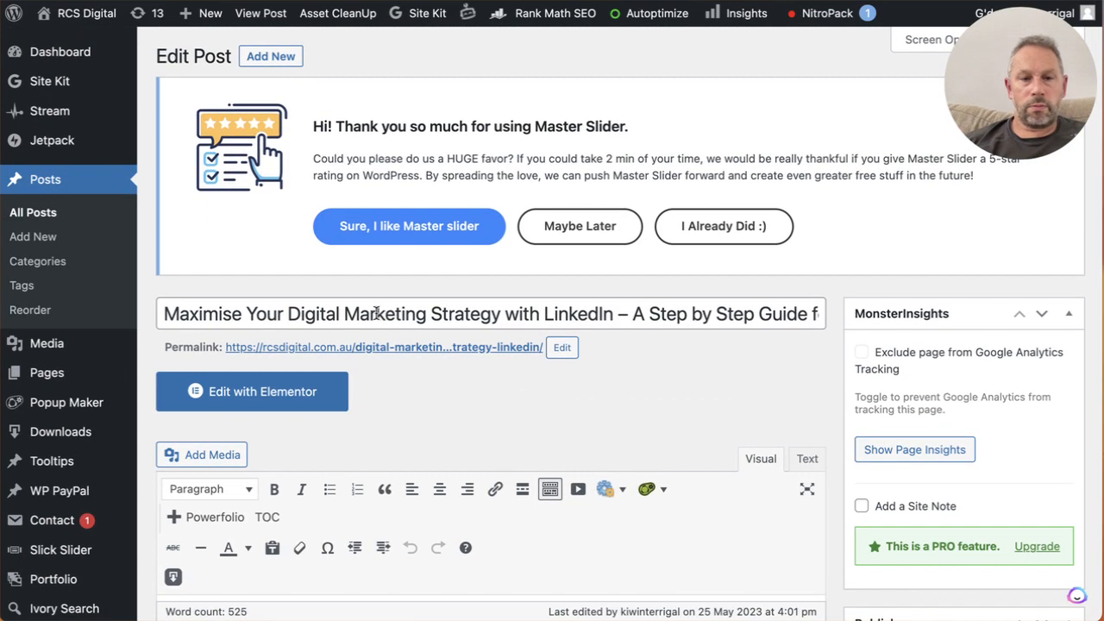
drag(360, 309, 686, 316)
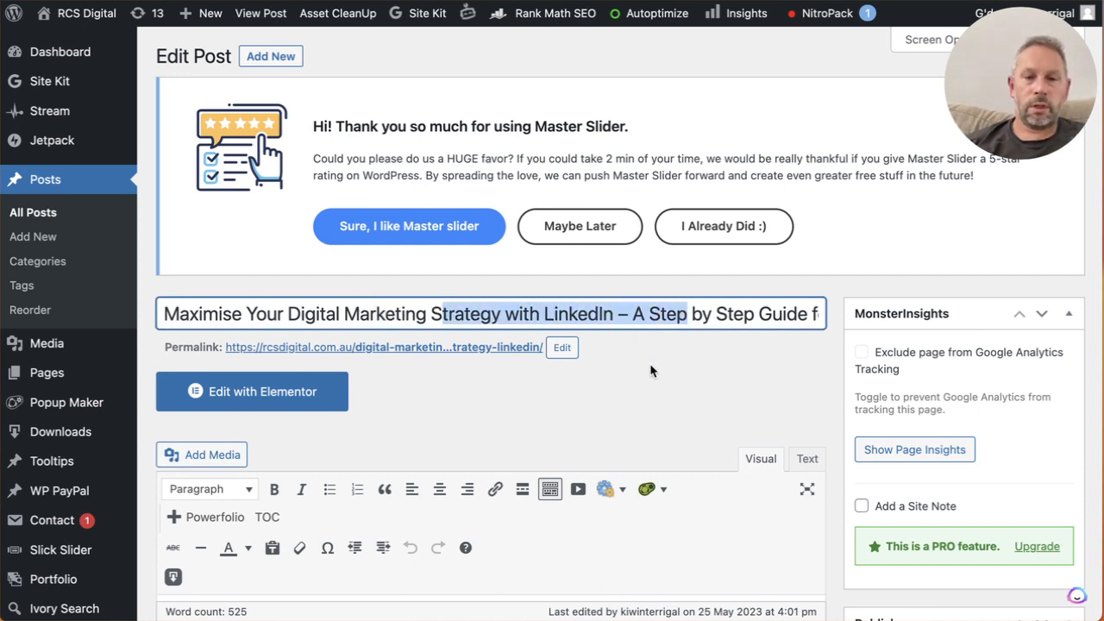
click(641, 390)
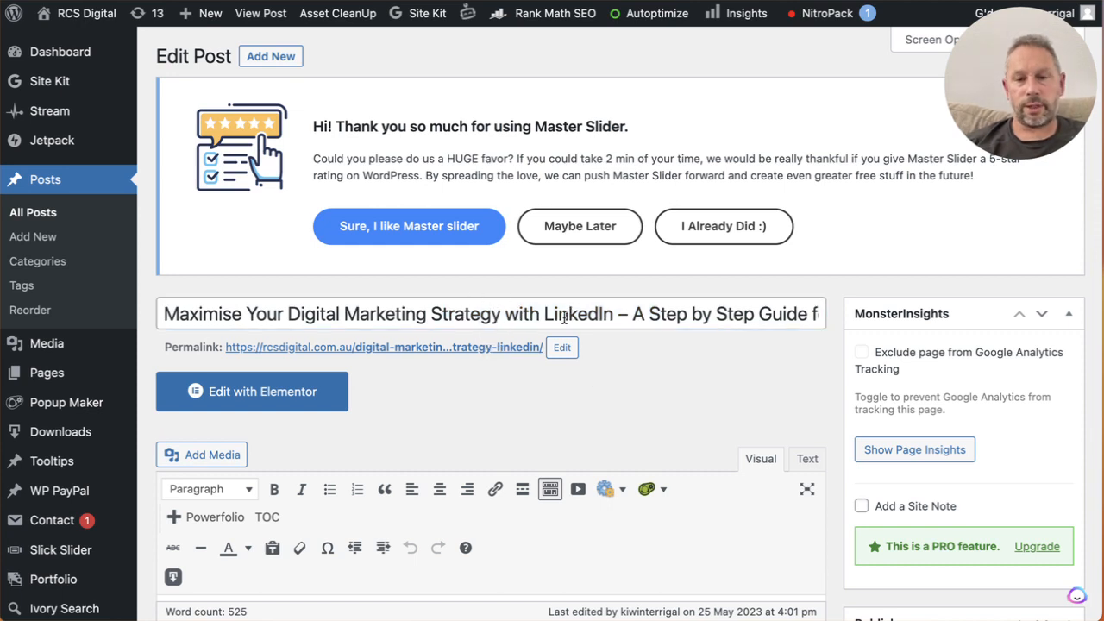
scroll(650, 391, down, 1)
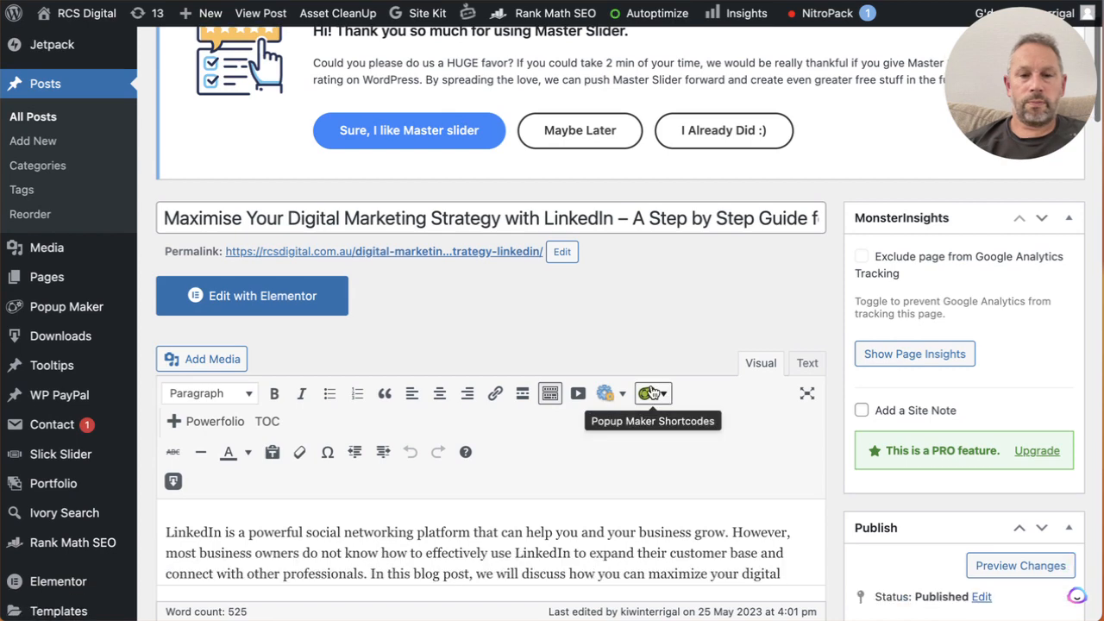
scroll(629, 354, down, 6)
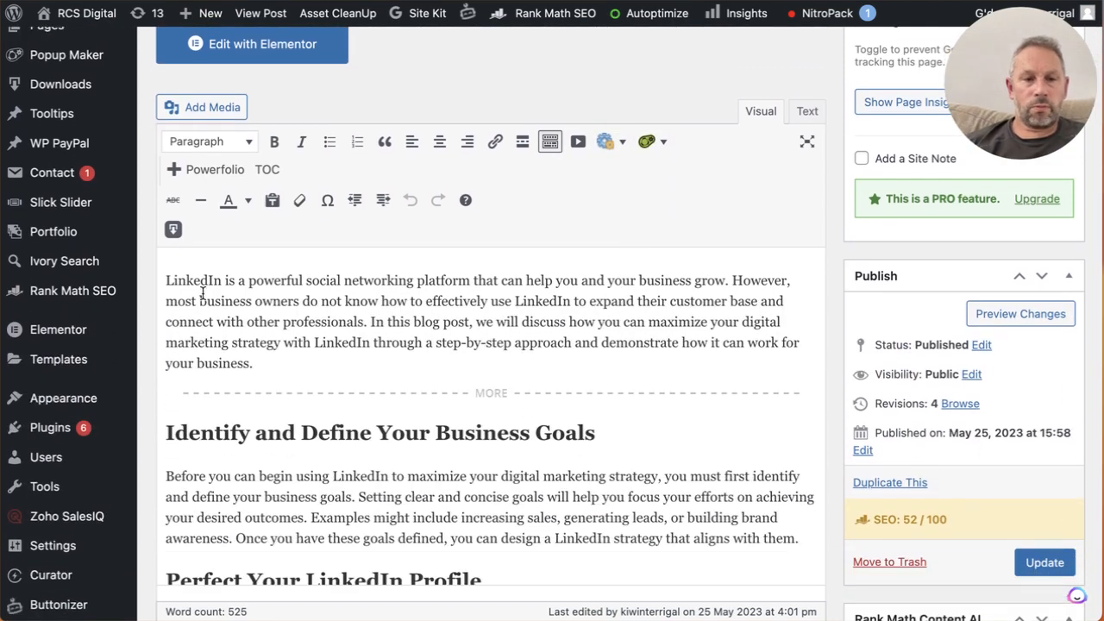
Step: Insert random test text after "do not know" in the opening paragraph and undo the insertion
click(340, 283)
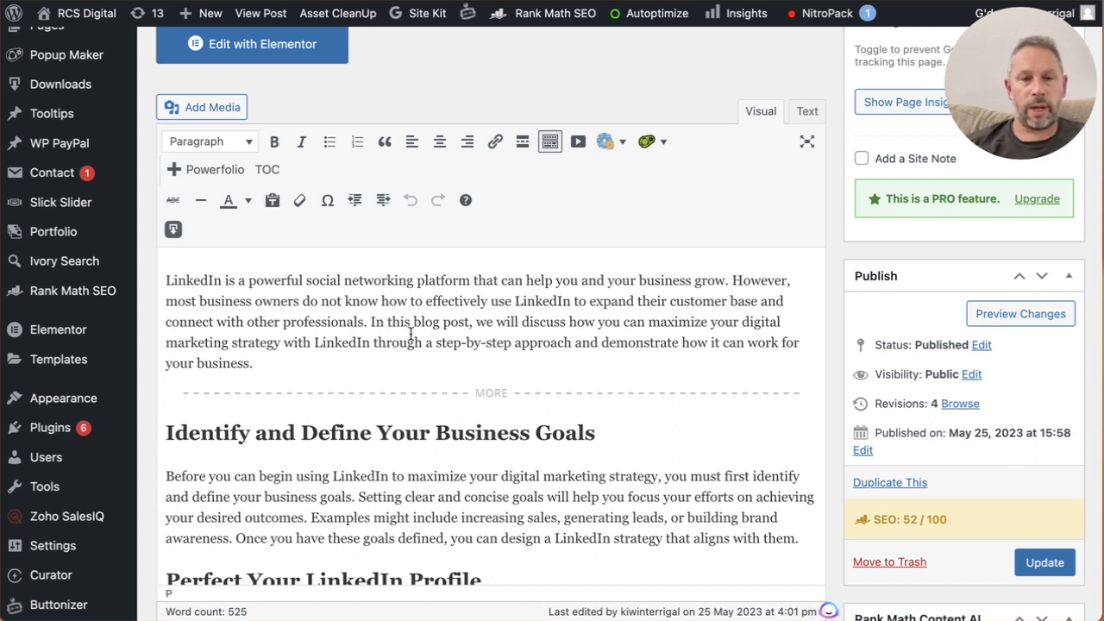
text(fefdsfdsafd)
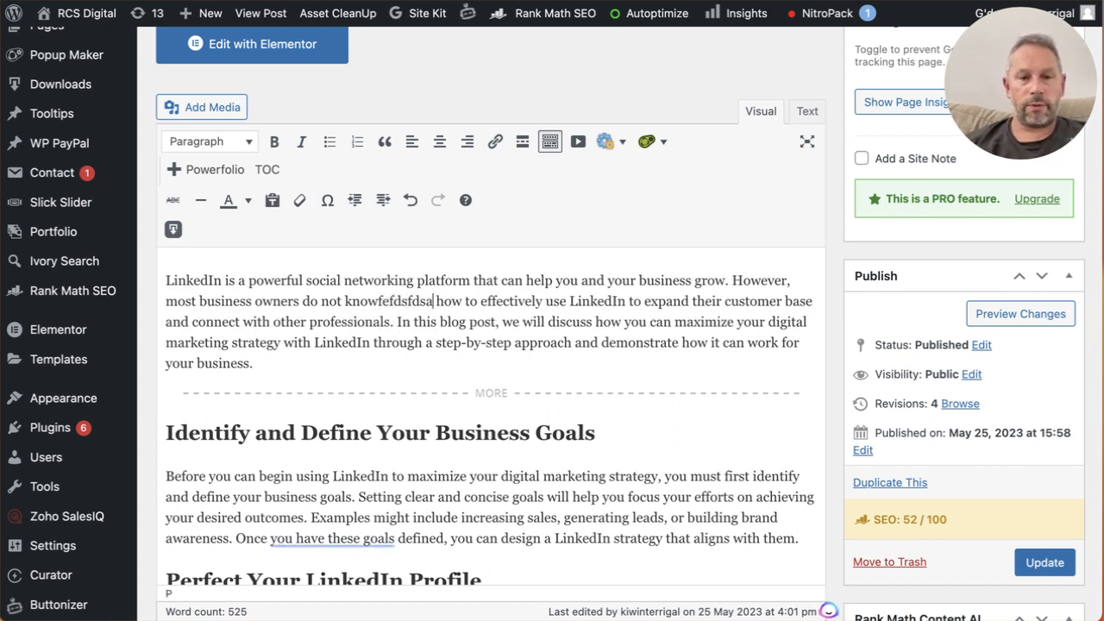
key(ctrl+z)
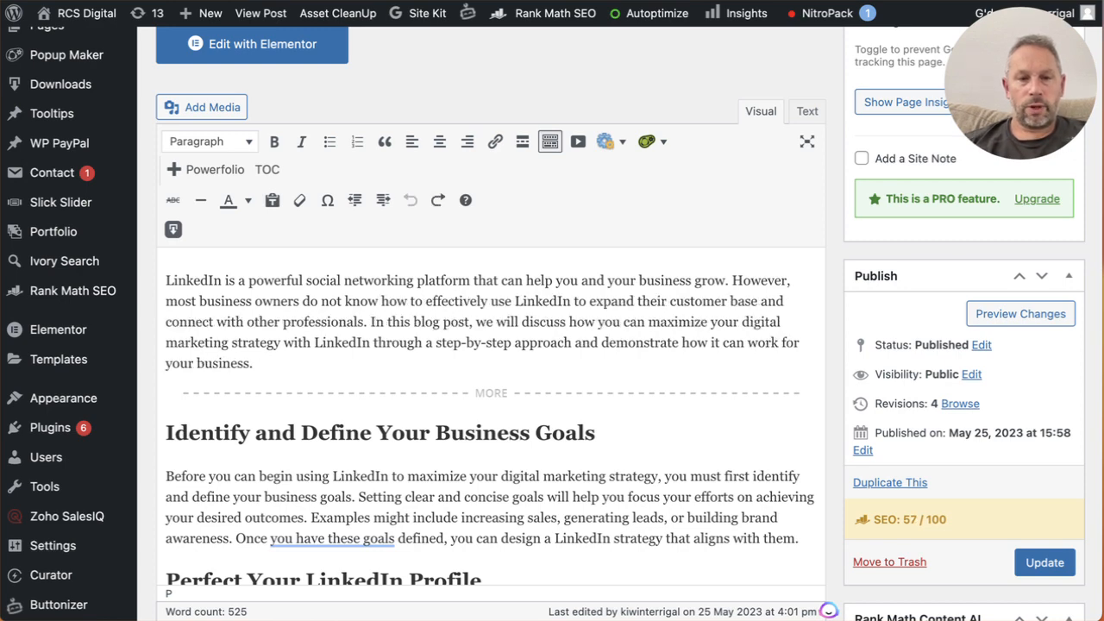
Step: Examine how the post title, the section headings "Identify and Define Your Business Goals" and "Perfect Your LinkedIn Profile", and the opening paragraph are laid out
scroll(733, 443, down, 3)
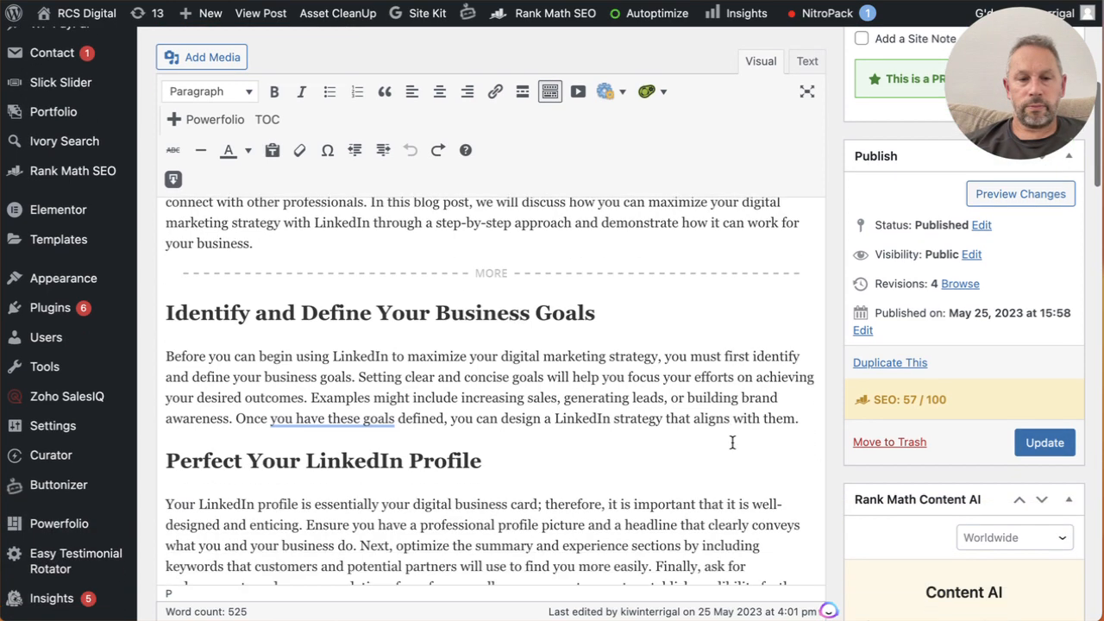
scroll(732, 442, down, 3)
scroll(457, 353, up, 2)
click(413, 262)
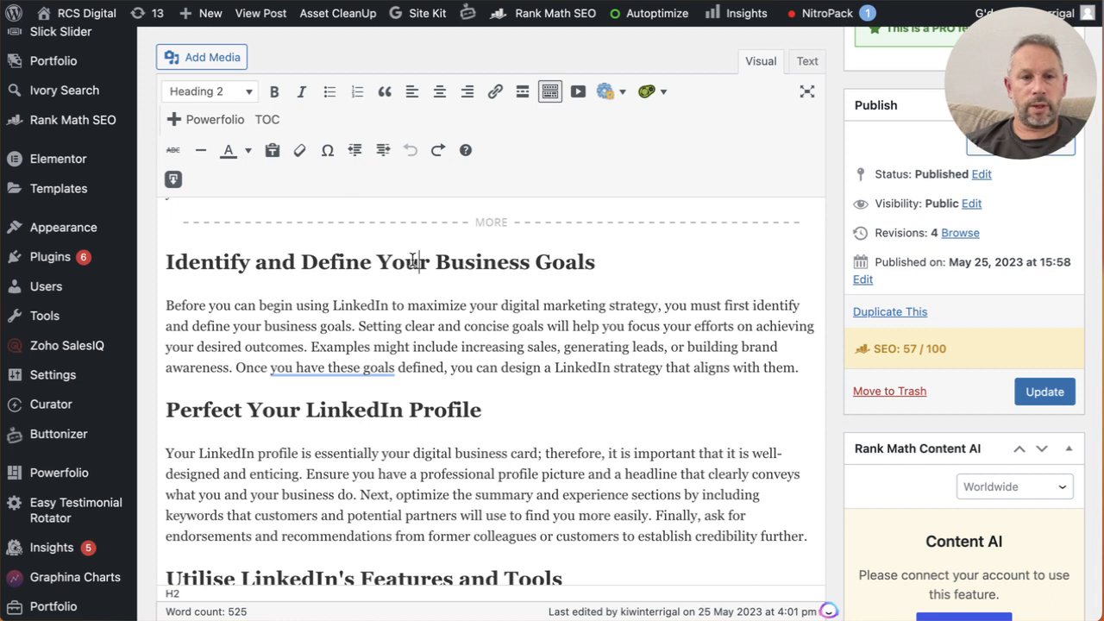
double_click(328, 261)
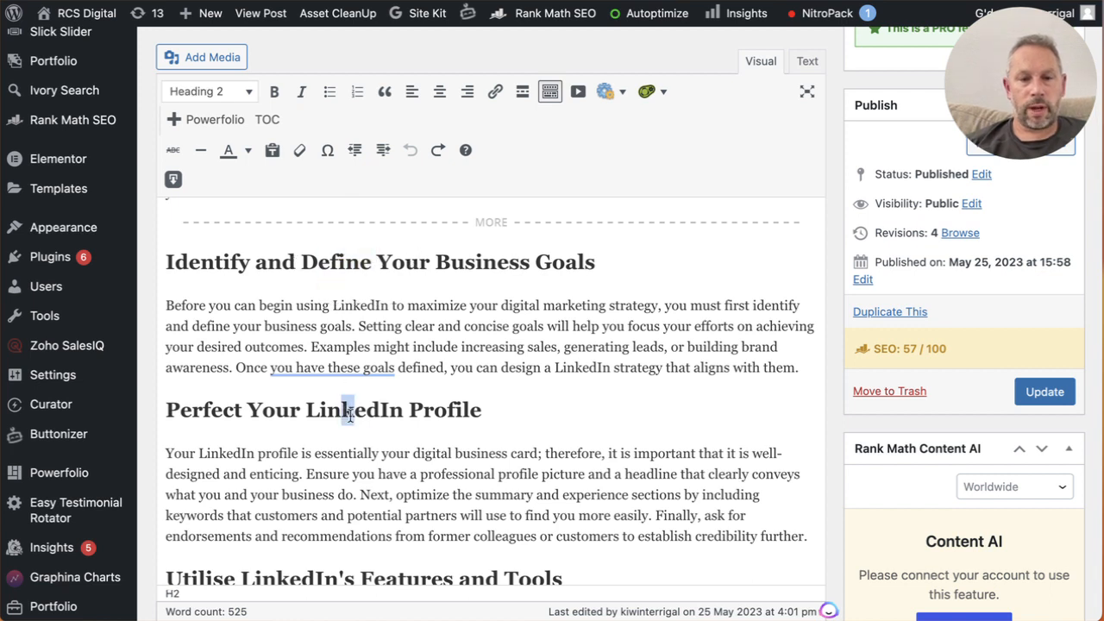
drag(343, 411, 380, 411)
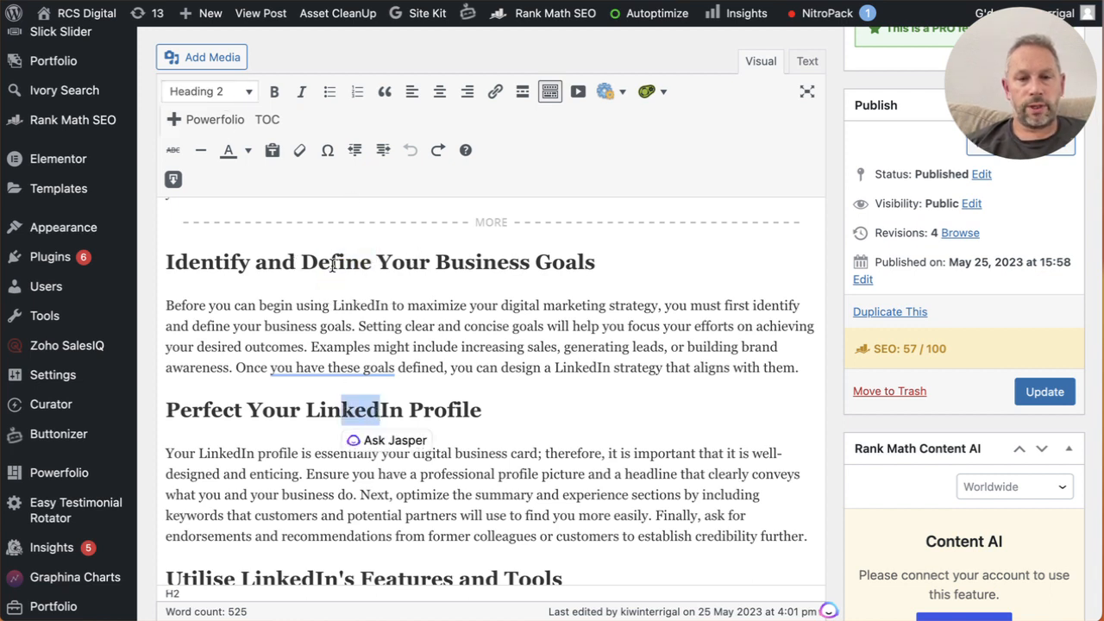
drag(318, 263, 391, 265)
drag(276, 410, 367, 412)
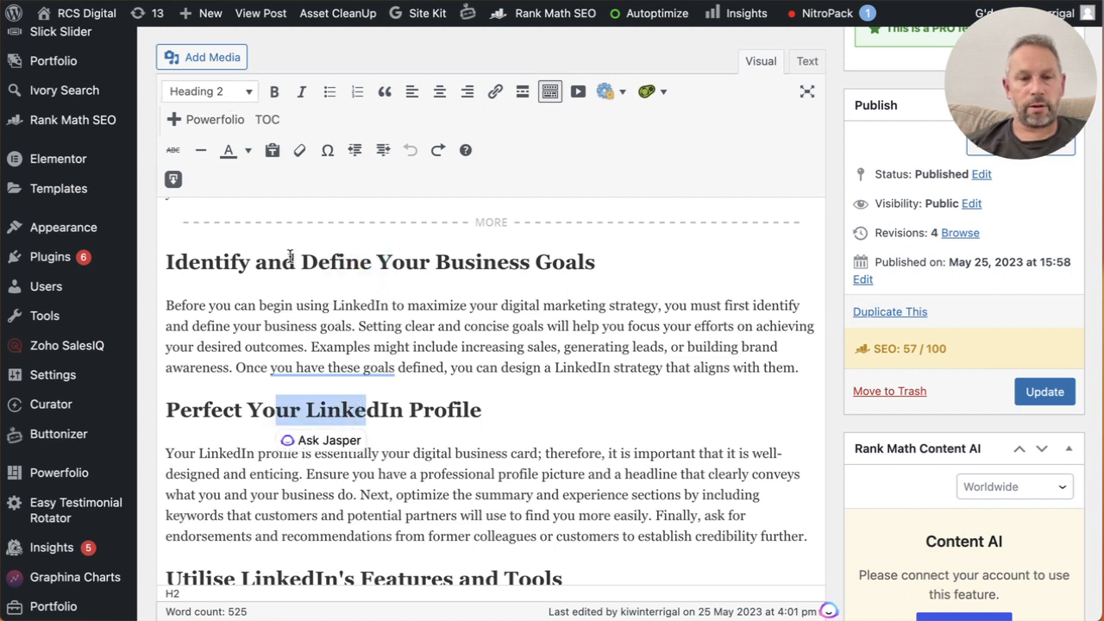
drag(288, 261, 390, 262)
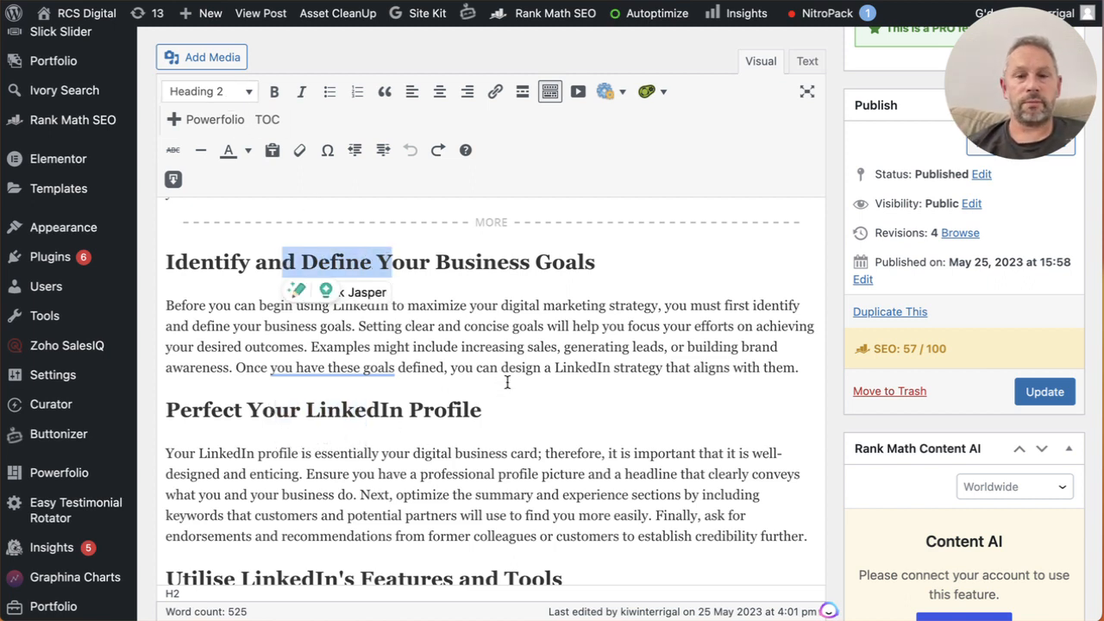
scroll(508, 383, up, 5)
drag(366, 111, 460, 116)
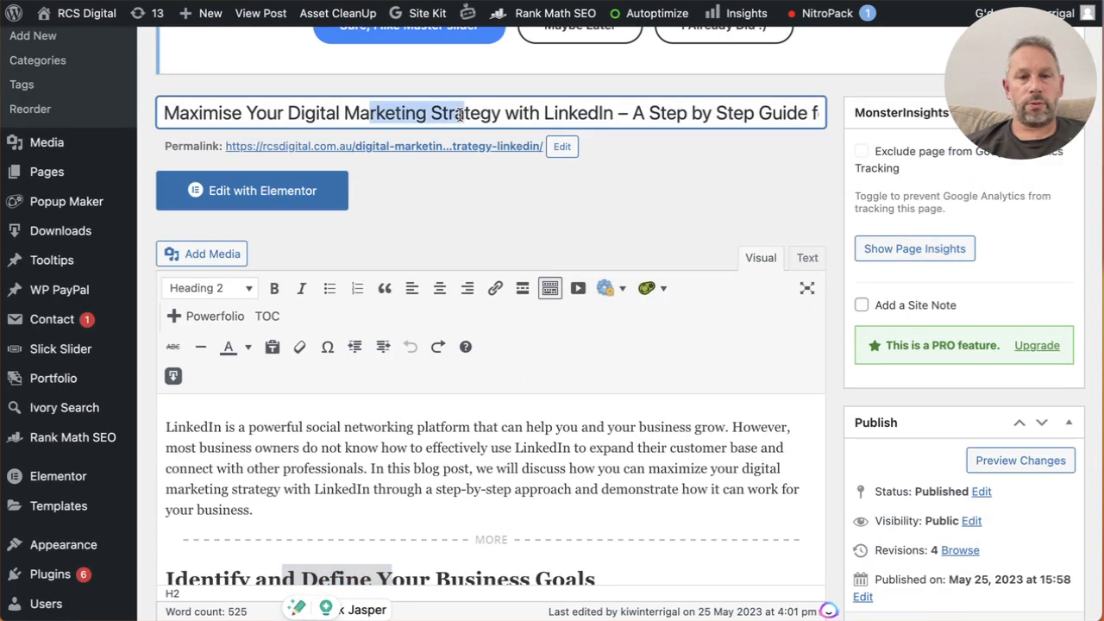
scroll(424, 350, down, 2)
click(423, 385)
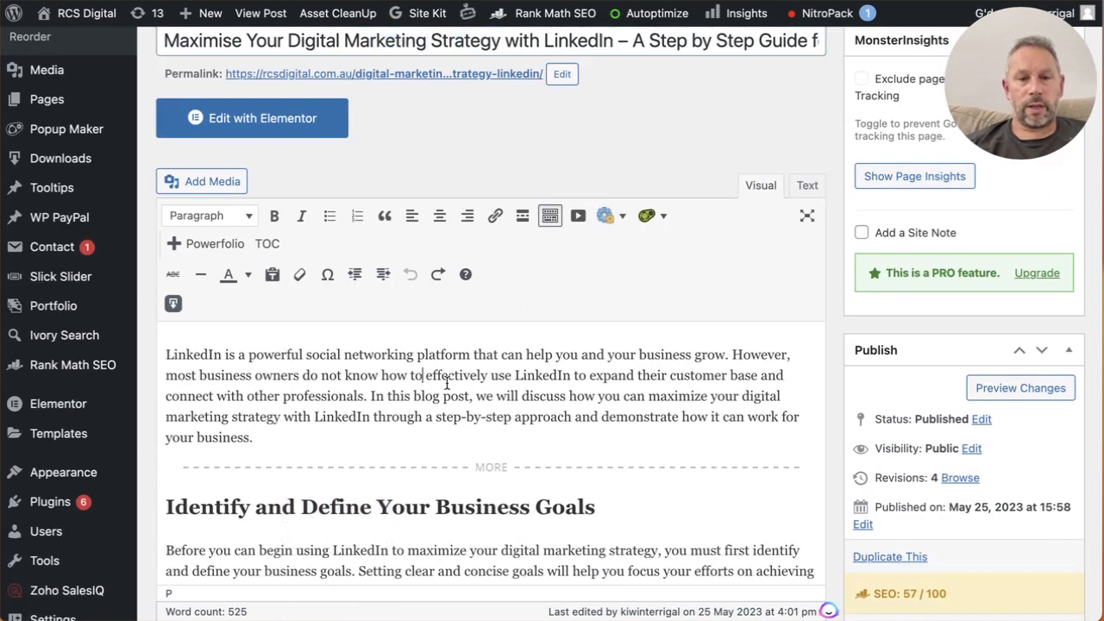
Step: Accept the Grammarly rewording "these goals are" in the paragraph under "Identify and Define Your Business Goals"
scroll(447, 384, down, 8)
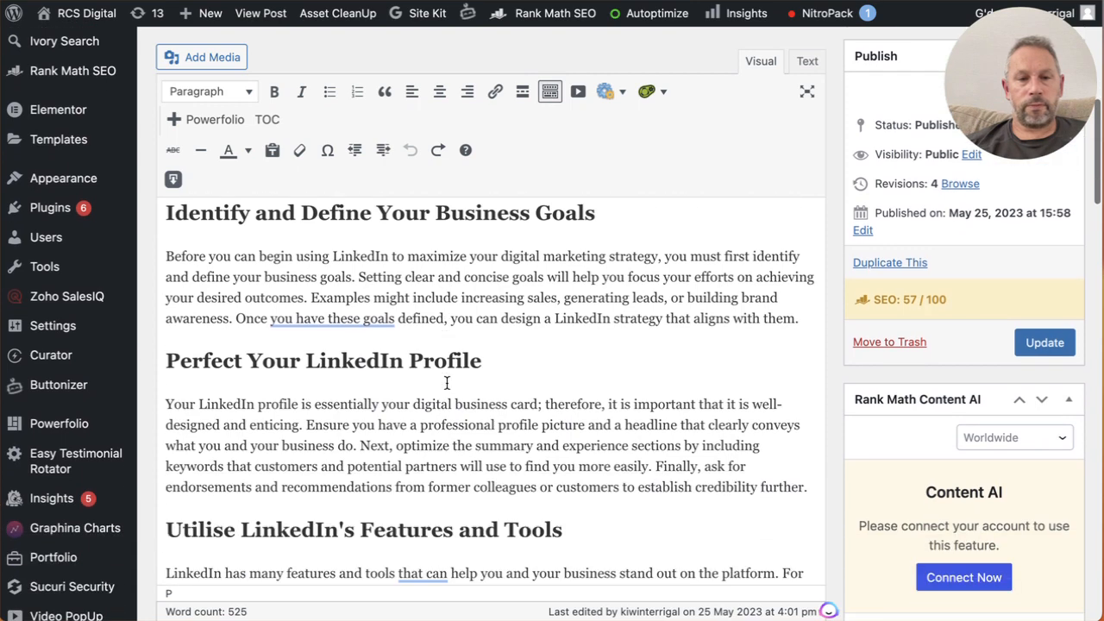
mouse_move(291, 320)
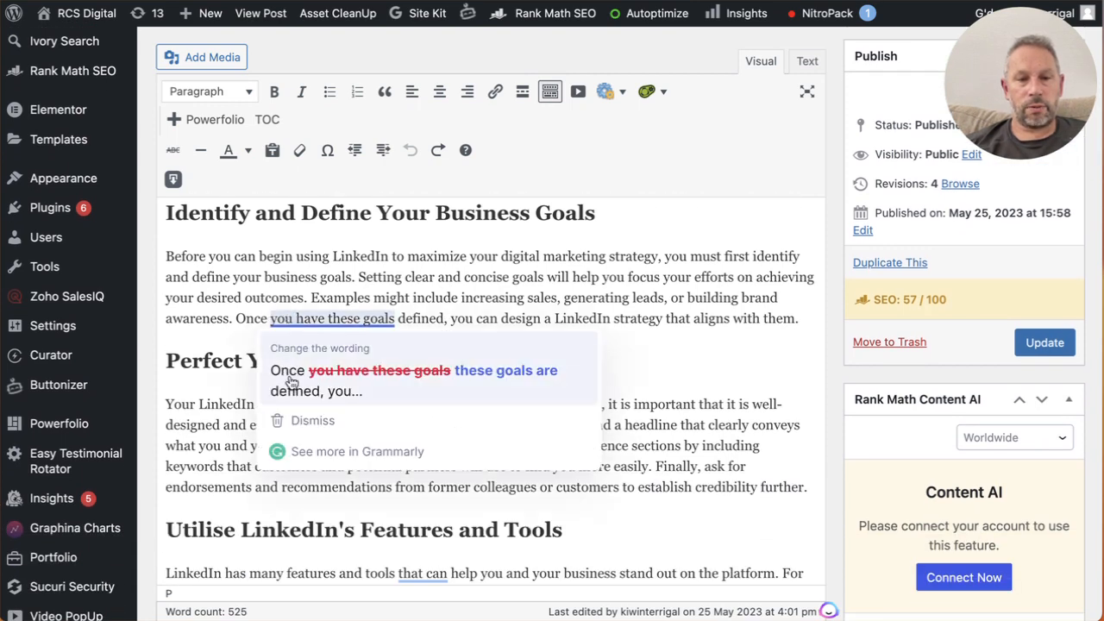
click(374, 389)
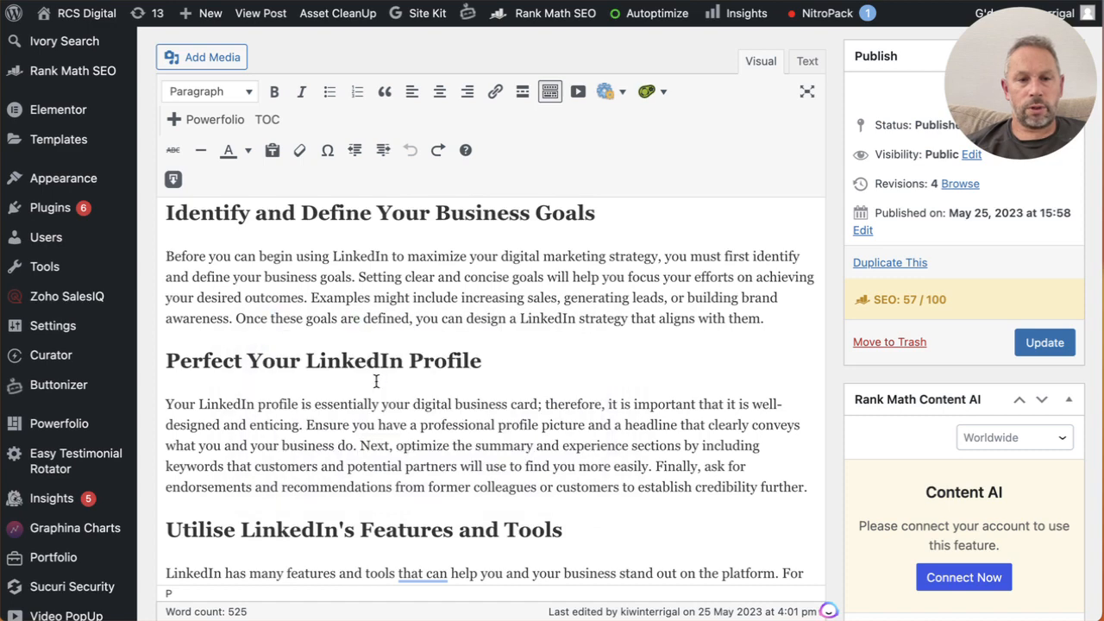
Step: Accept the Grammarly suggestion replacing "that can" with "to" in the paragraph under "Utilise LinkedIn's Features and Tools"
scroll(414, 339, down, 3)
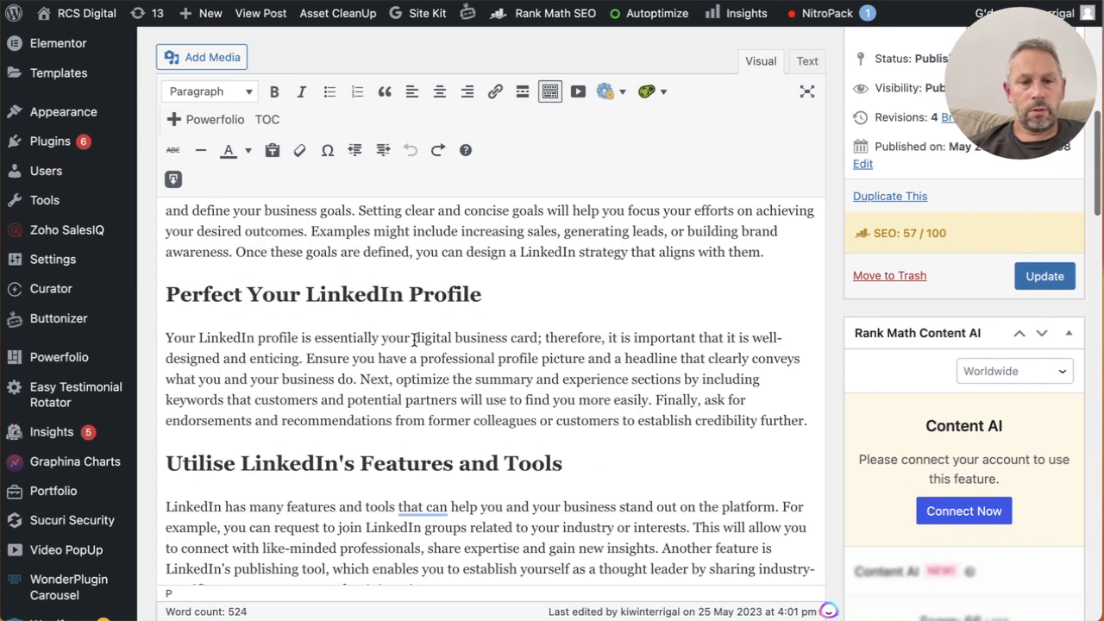
scroll(415, 339, down, 2)
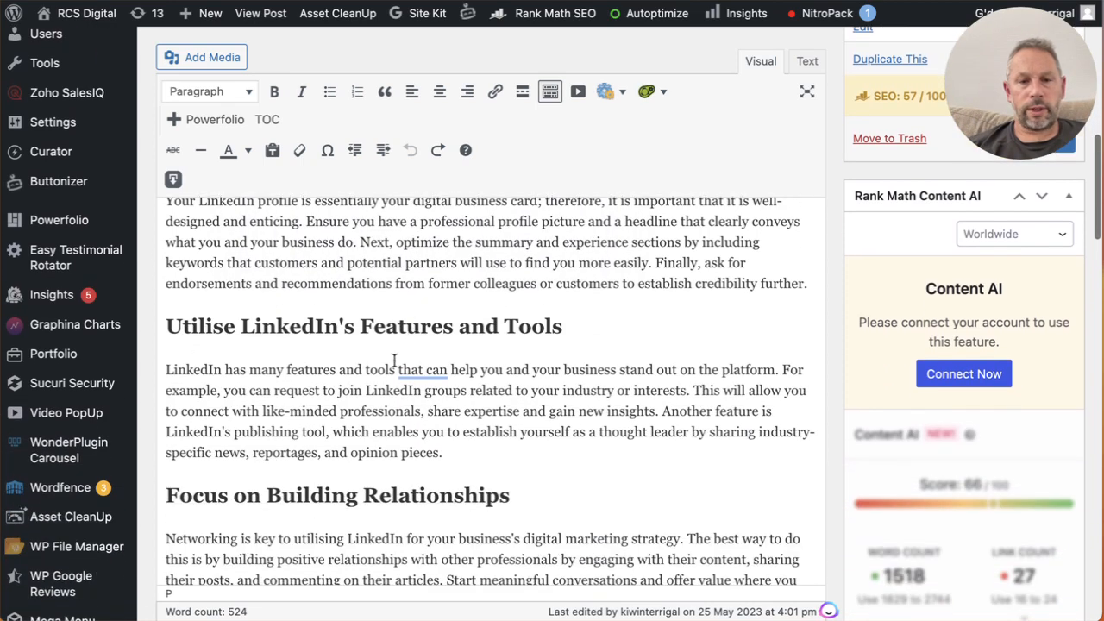
mouse_move(429, 372)
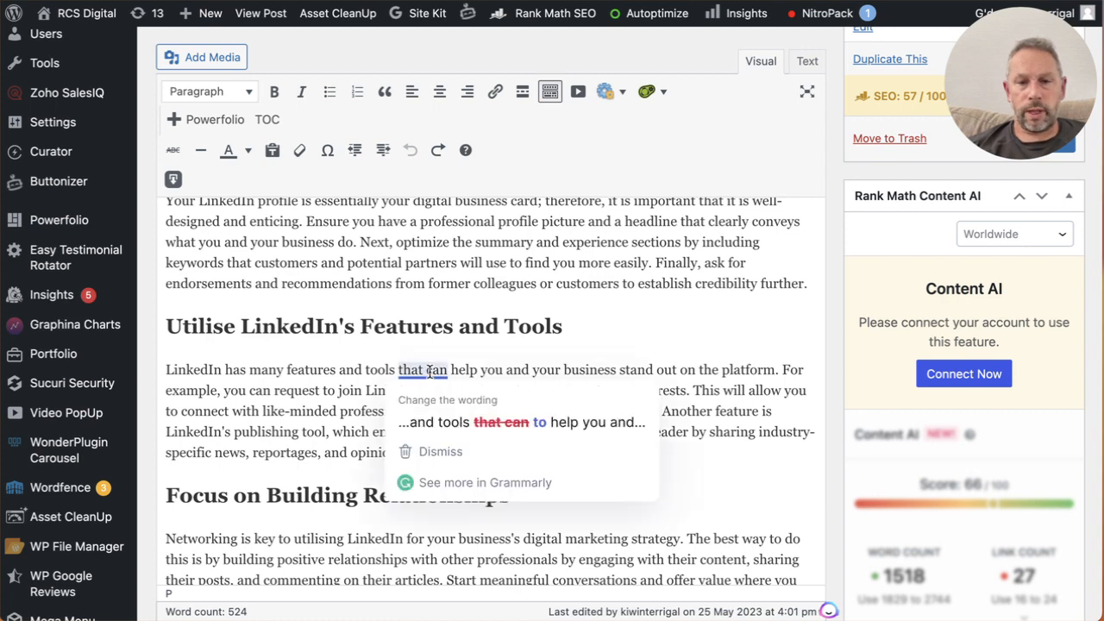
click(449, 423)
Step: Accept the Grammarly rewordings in the closing paragraph, changing "If you follow" to "Following" and "get started" to "start"
scroll(446, 388, down, 5)
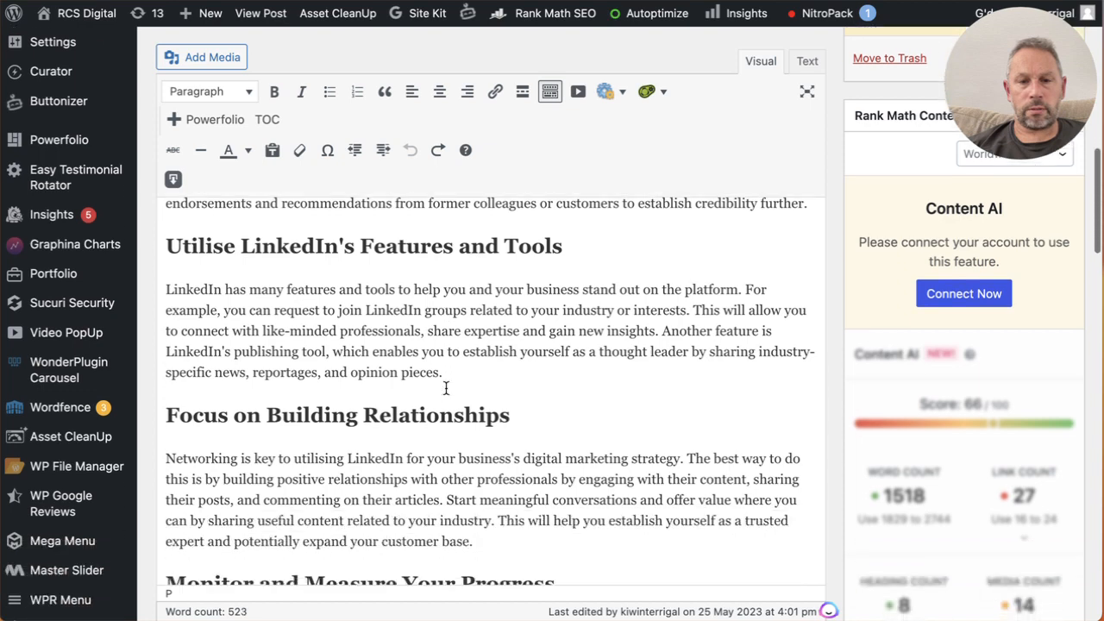
scroll(446, 388, down, 4)
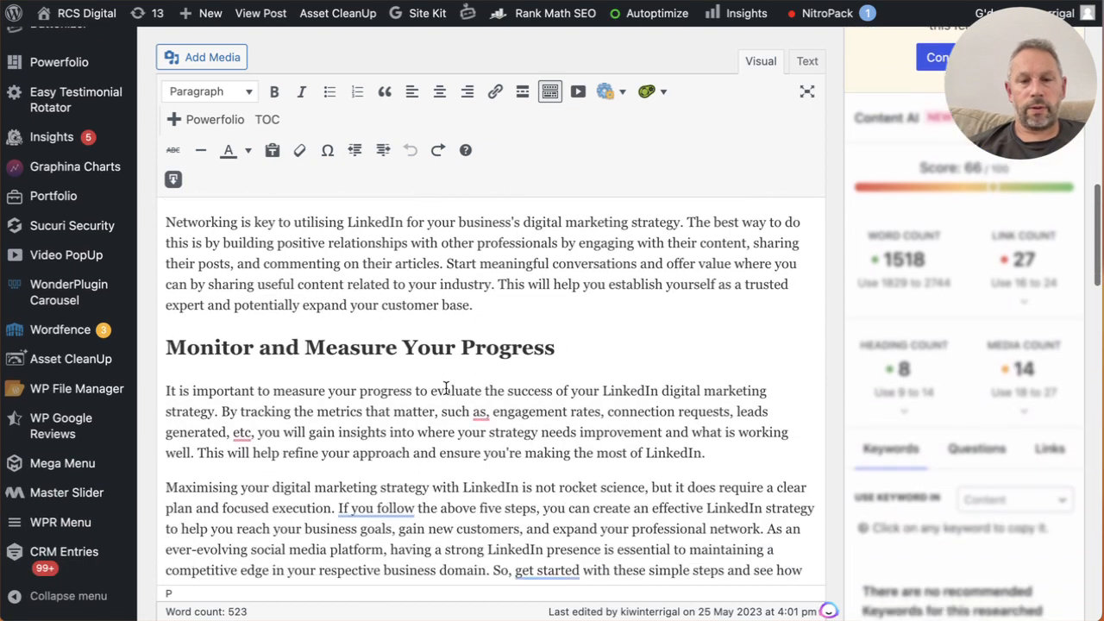
scroll(446, 389, down, 1)
mouse_move(352, 400)
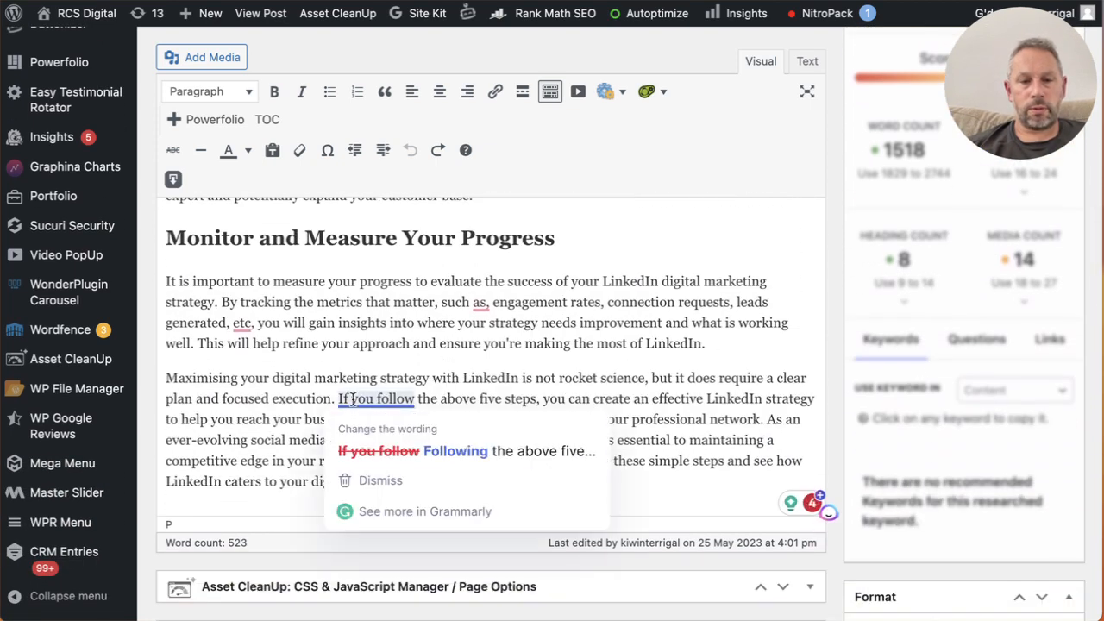
click(430, 447)
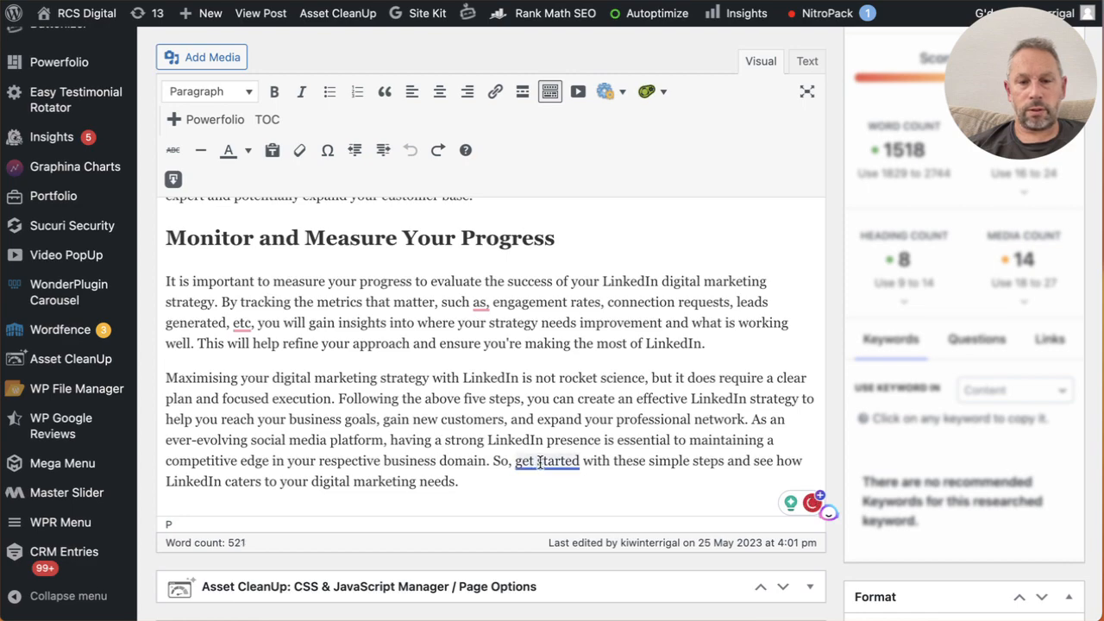
mouse_move(534, 470)
click(574, 515)
scroll(460, 391, down, 1)
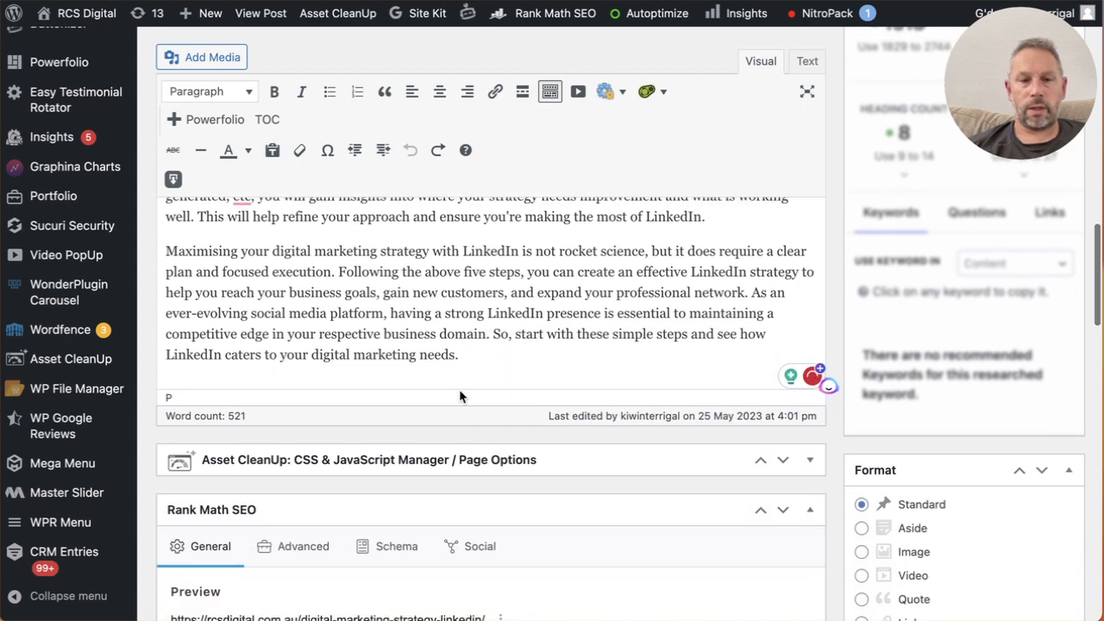
Step: Update the published LinkedIn post with the wording changes
scroll(445, 316, up, 5)
scroll(445, 316, up, 6)
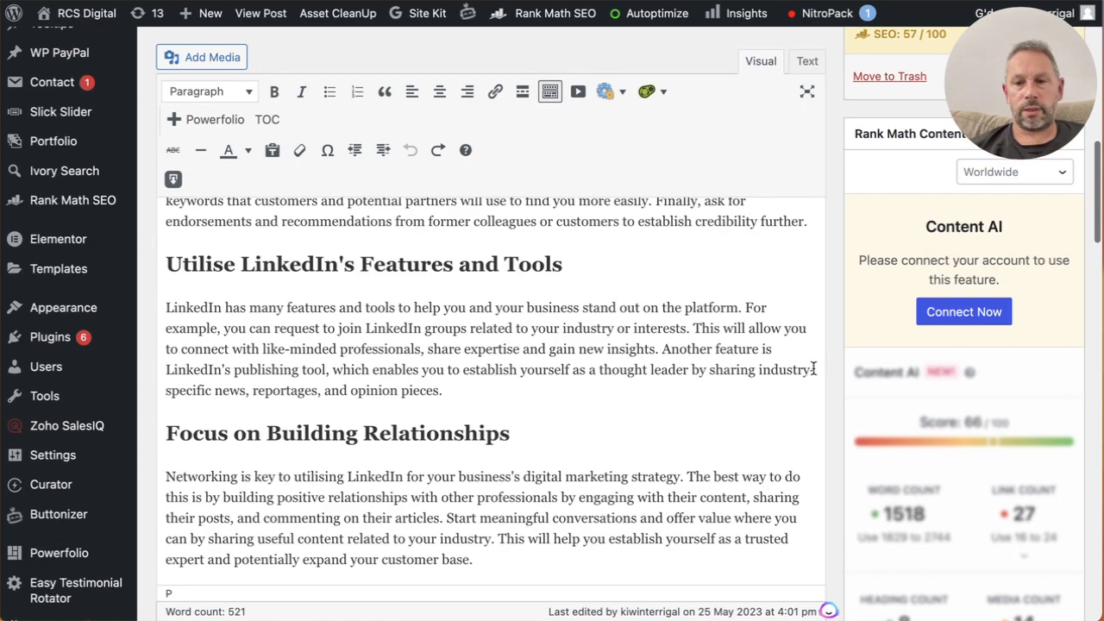
scroll(1049, 240, up, 2)
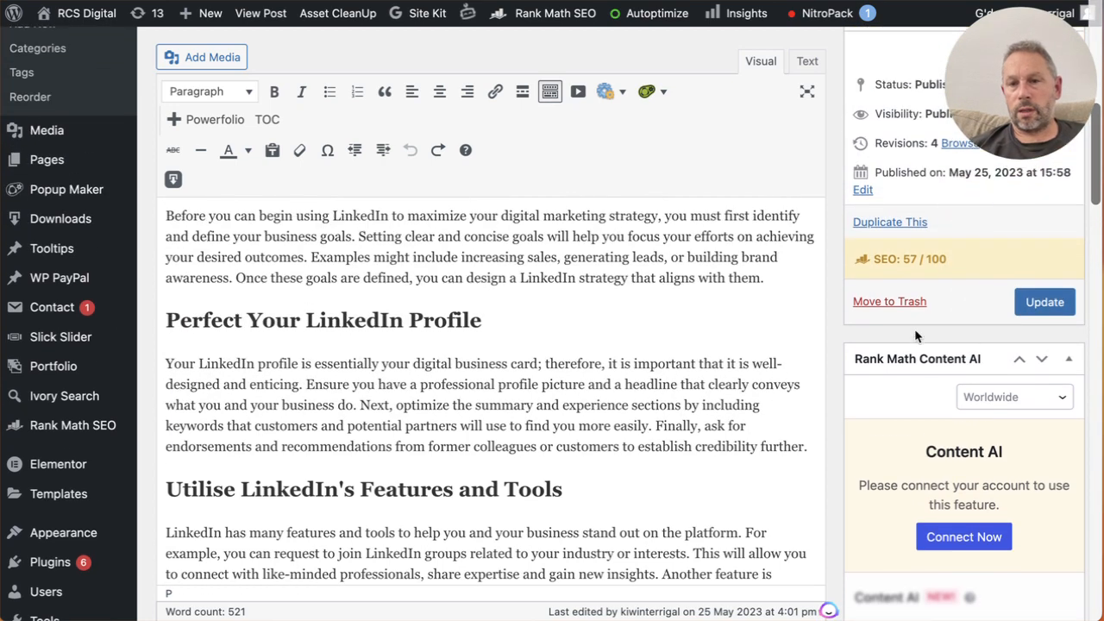
click(1045, 301)
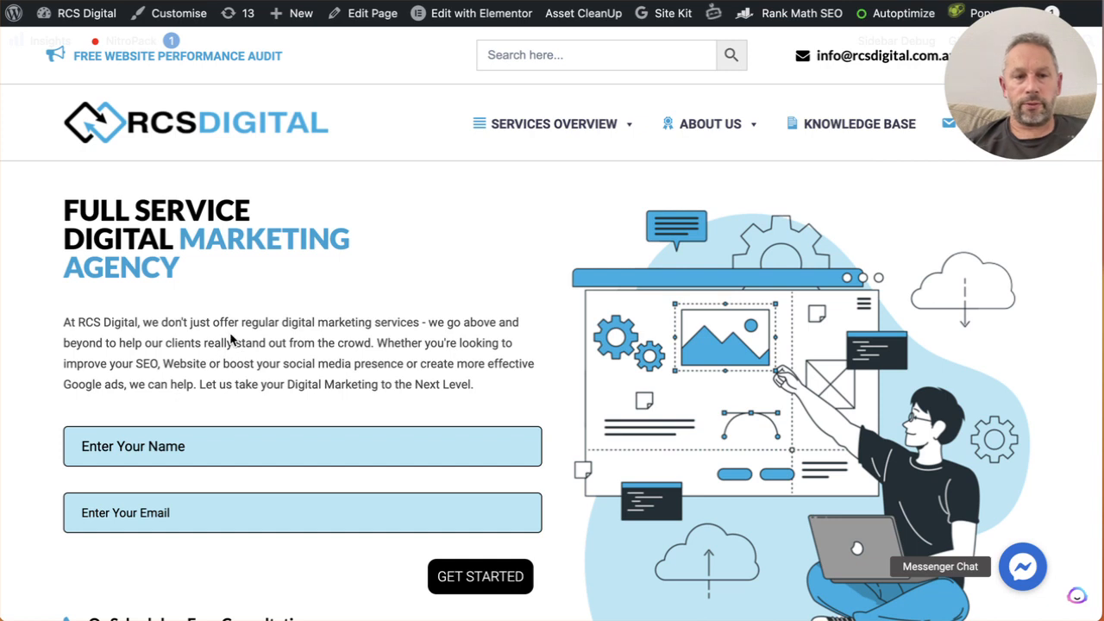
drag(237, 324, 326, 336)
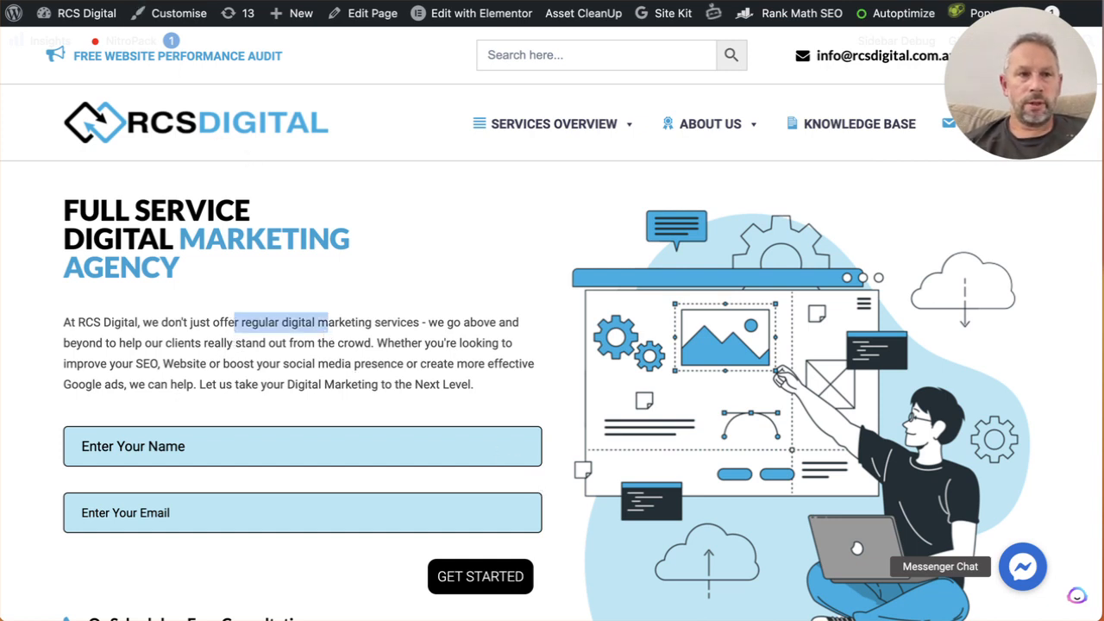
click(92, 0)
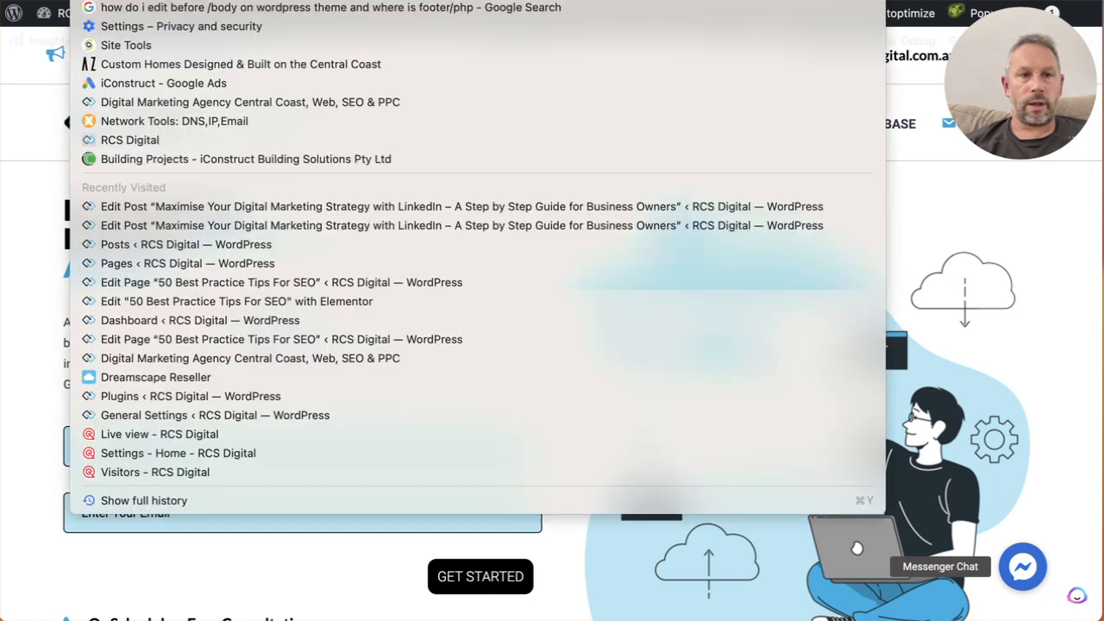
key(Escape)
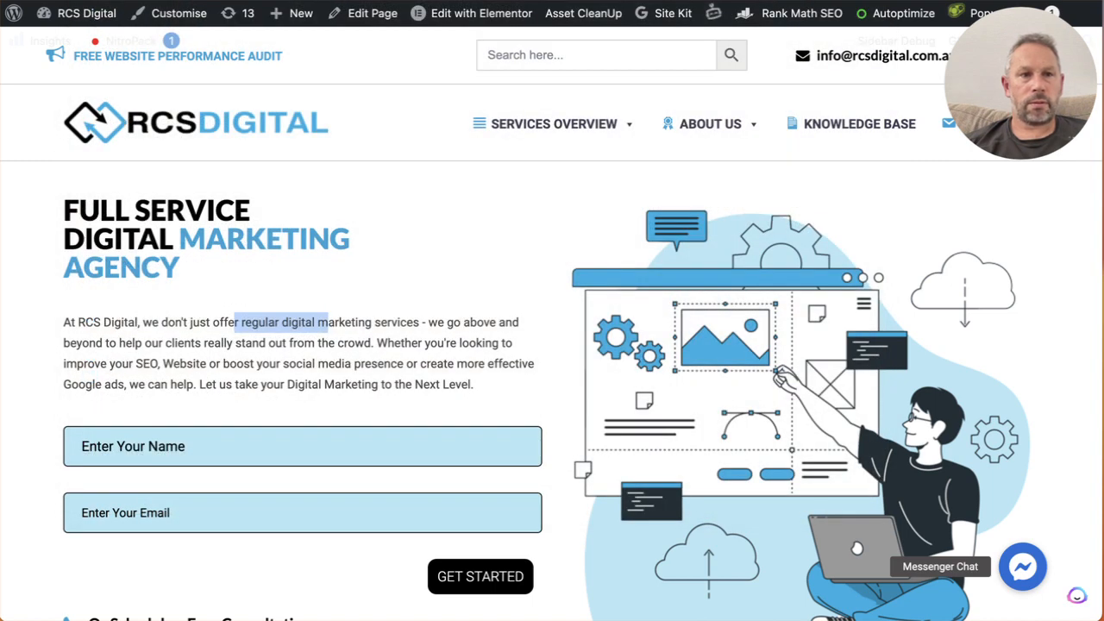
Step: View the browser's Clear browsing data options for cached images and files, and leave without clearing anything
click(1092, 0)
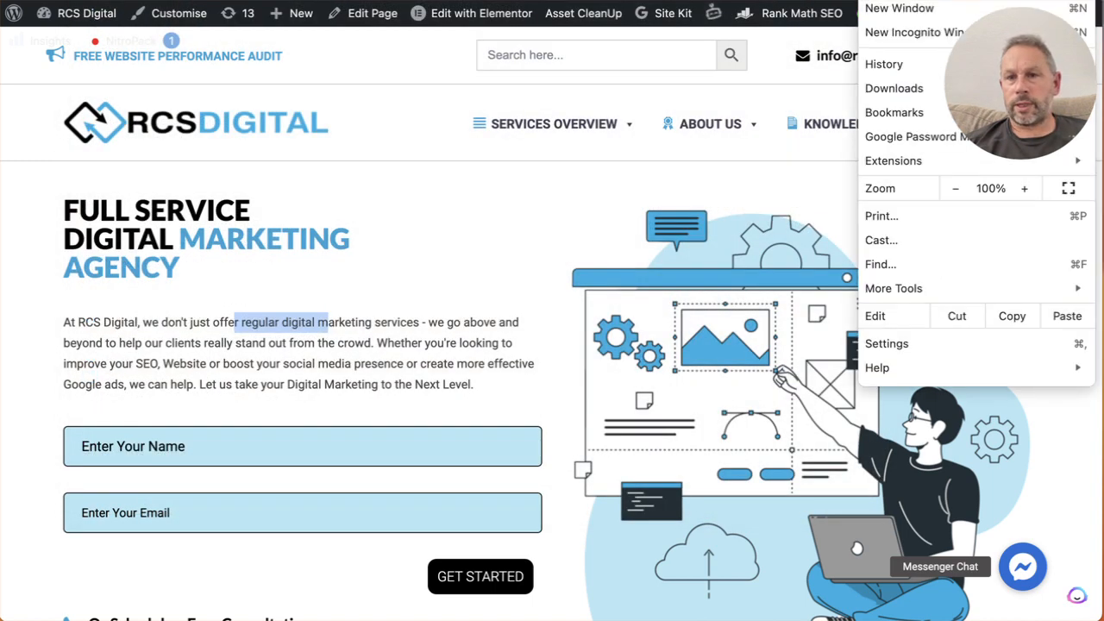
mouse_move(911, 292)
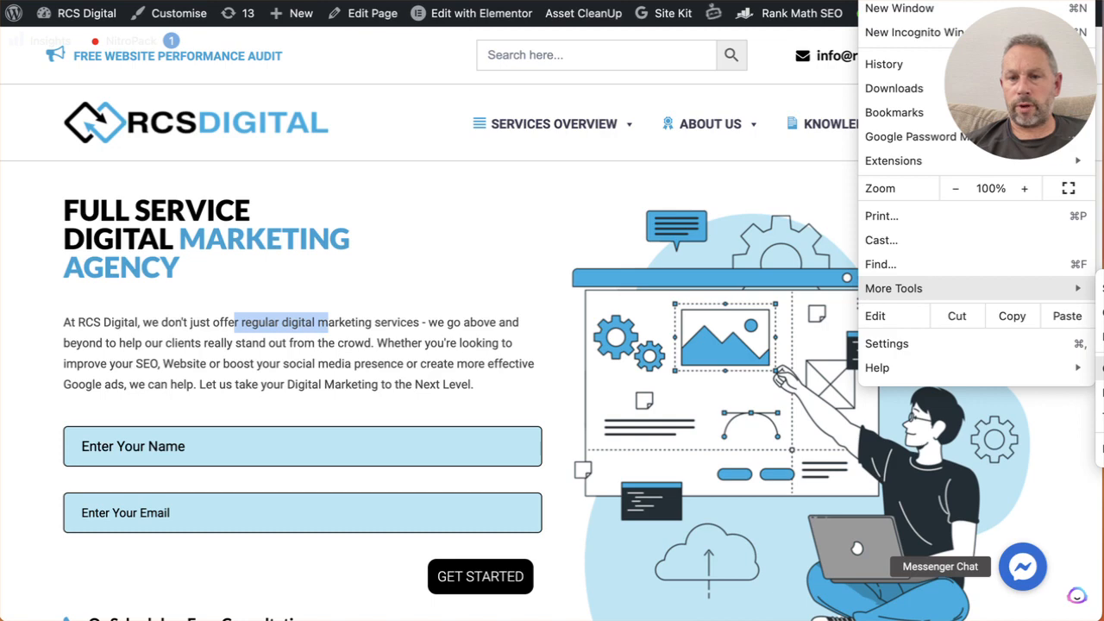
click(1101, 368)
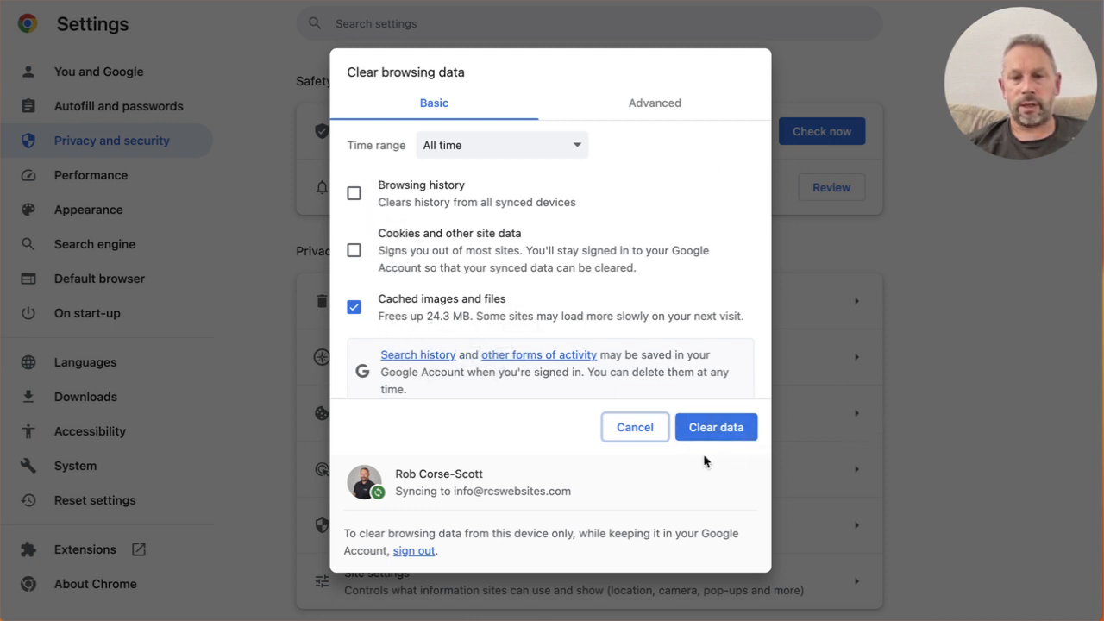
click(641, 436)
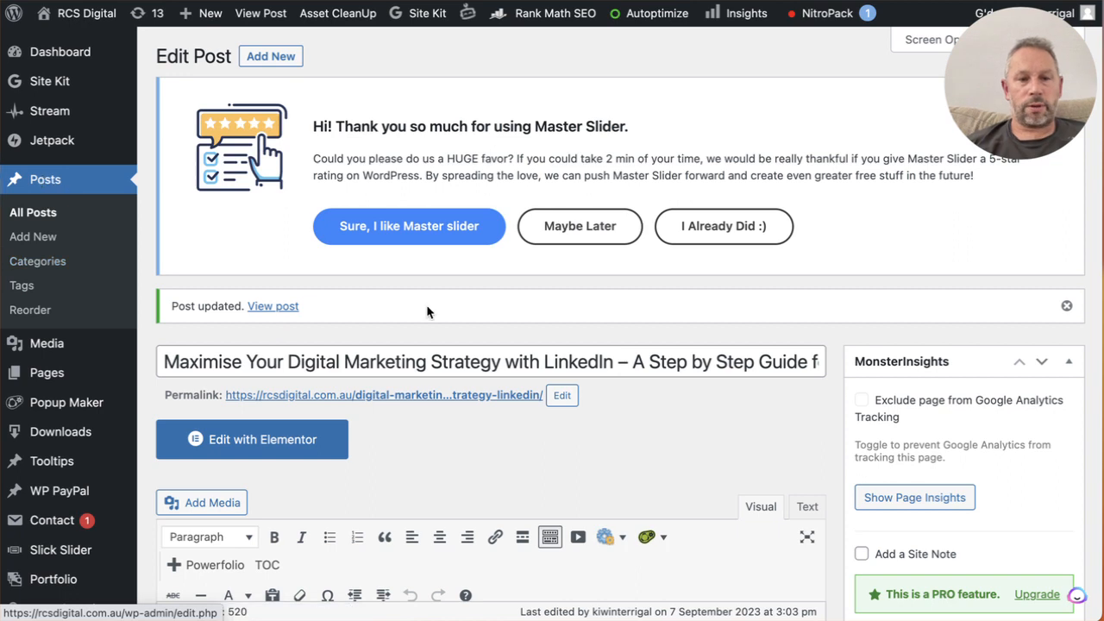
Step: Review the updated LinkedIn post in the classic editor, covering its body paragraphs and publishing options
scroll(427, 311, down, 3)
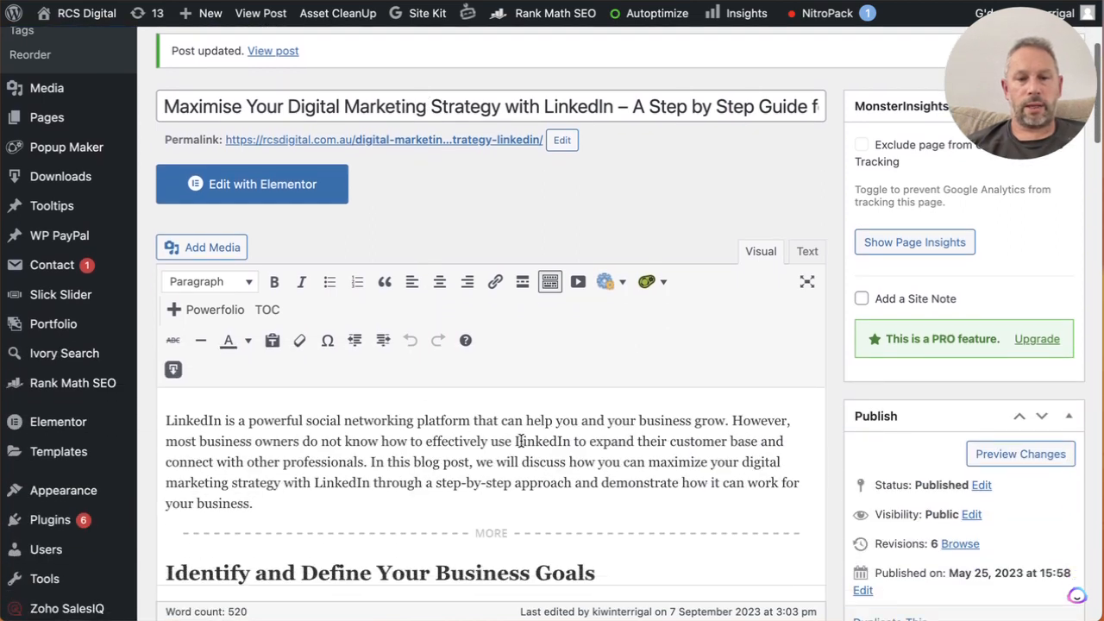
scroll(594, 458, down, 1)
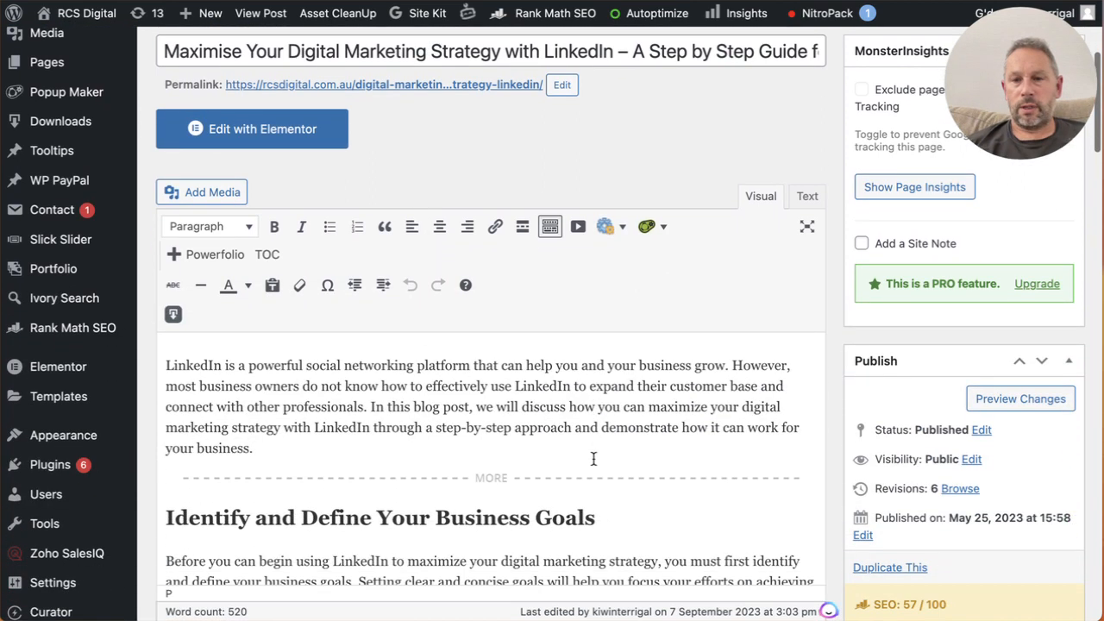
scroll(907, 458, down, 2)
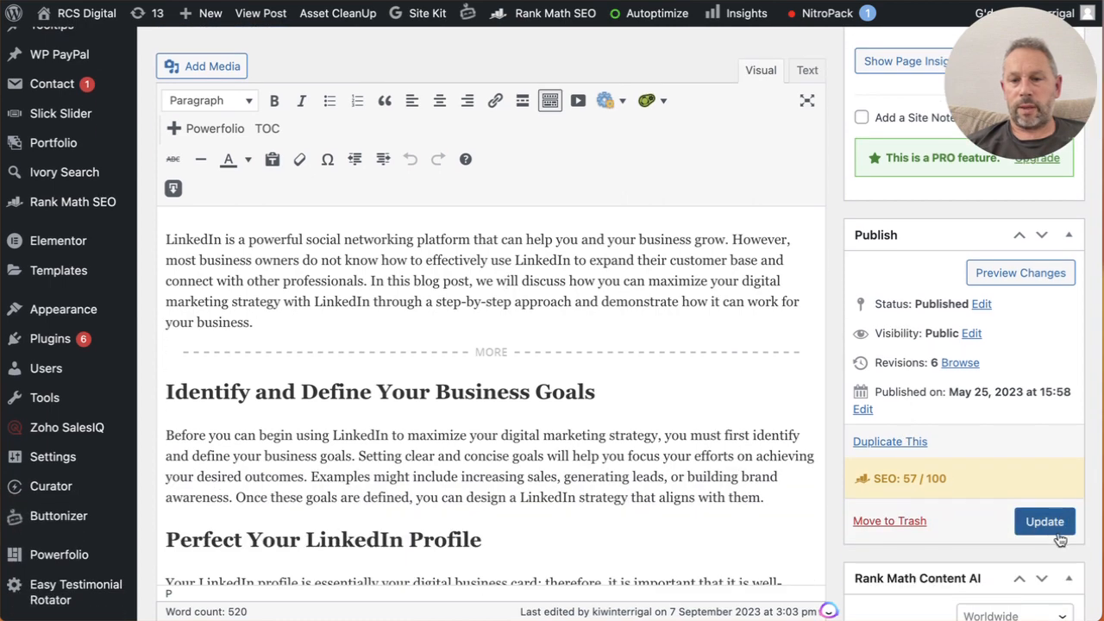
scroll(701, 412, down, 1)
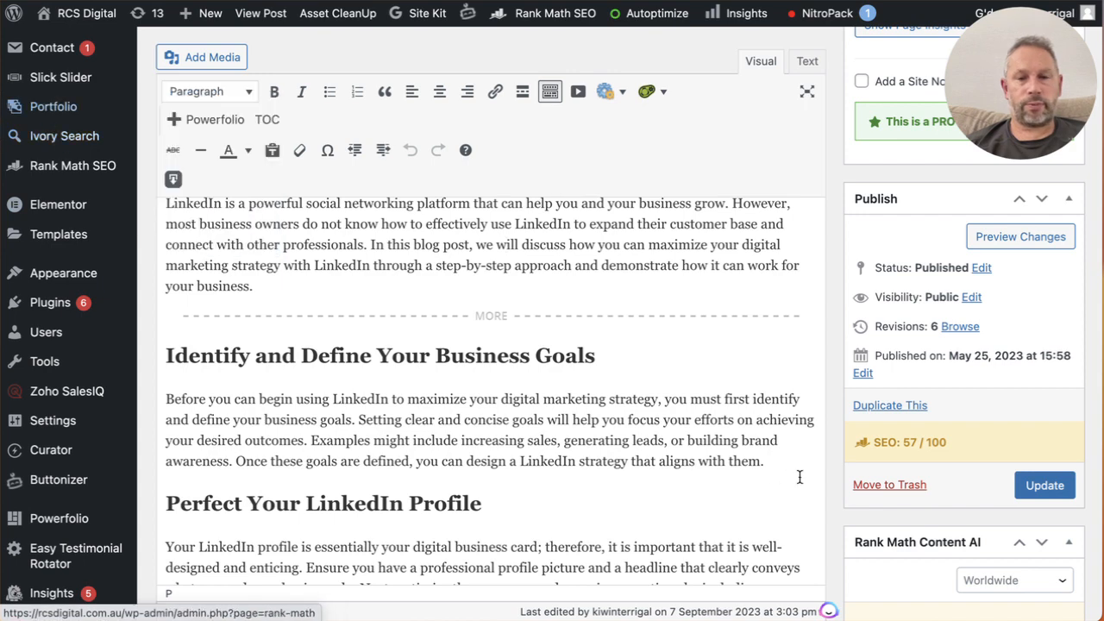
scroll(800, 477, down, 5)
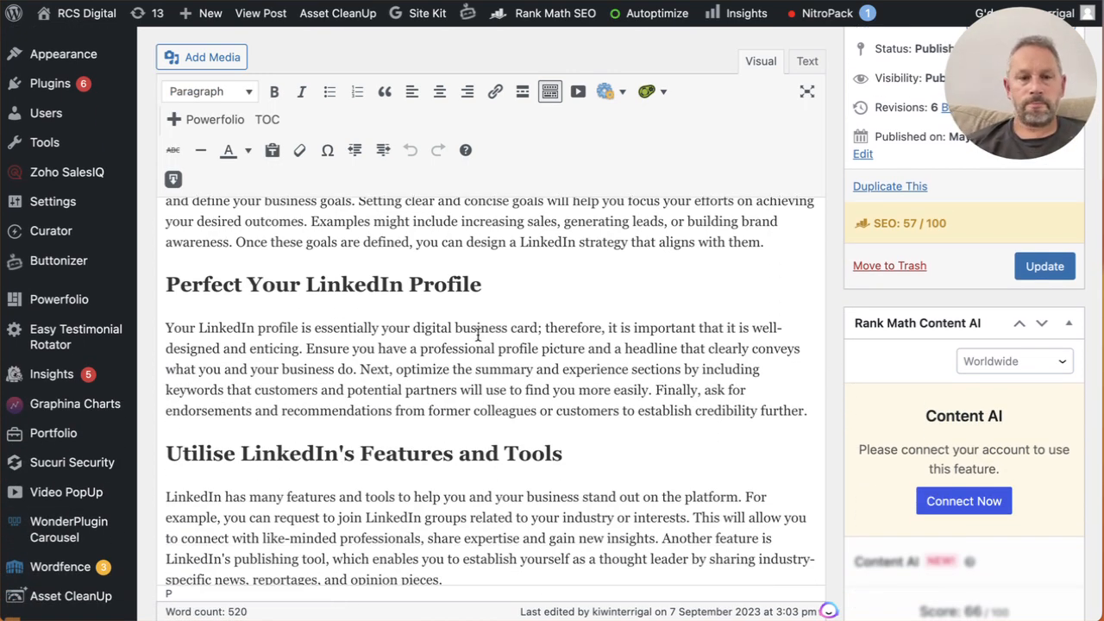
scroll(540, 308, up, 8)
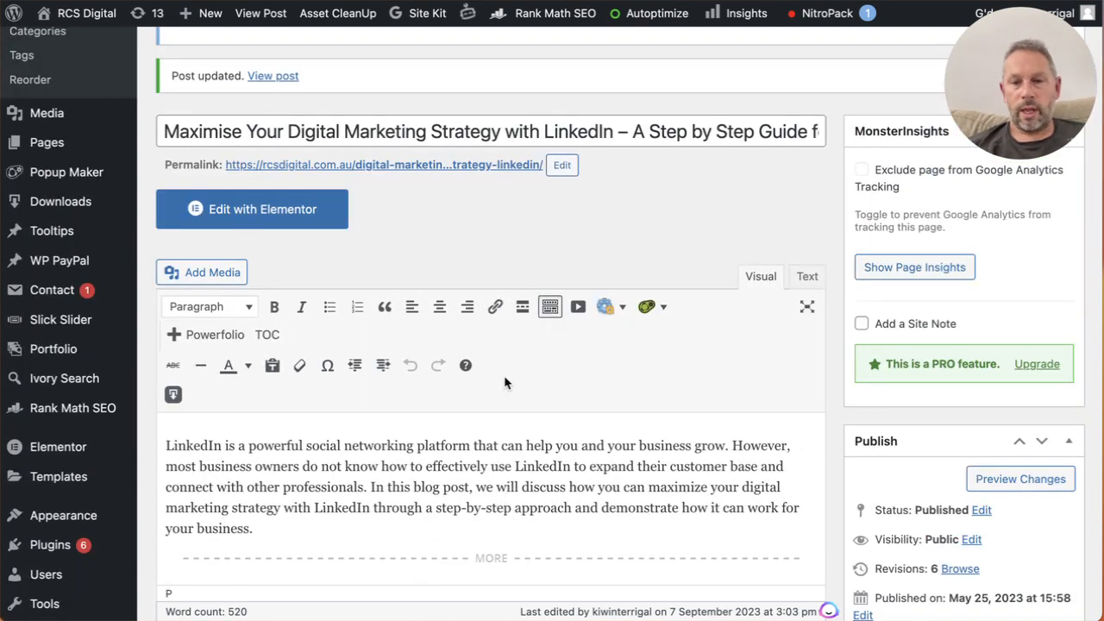
scroll(632, 415, down, 4)
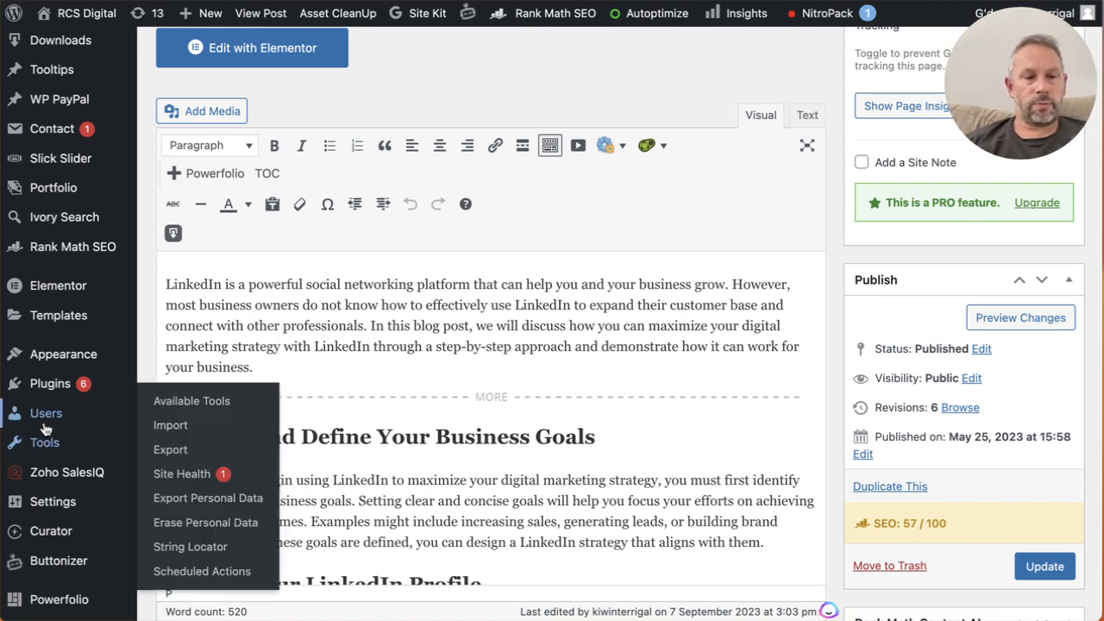
Step: Open the list of all site users and examine the accounts with their assigned roles
mouse_move(46, 423)
click(193, 426)
click(182, 428)
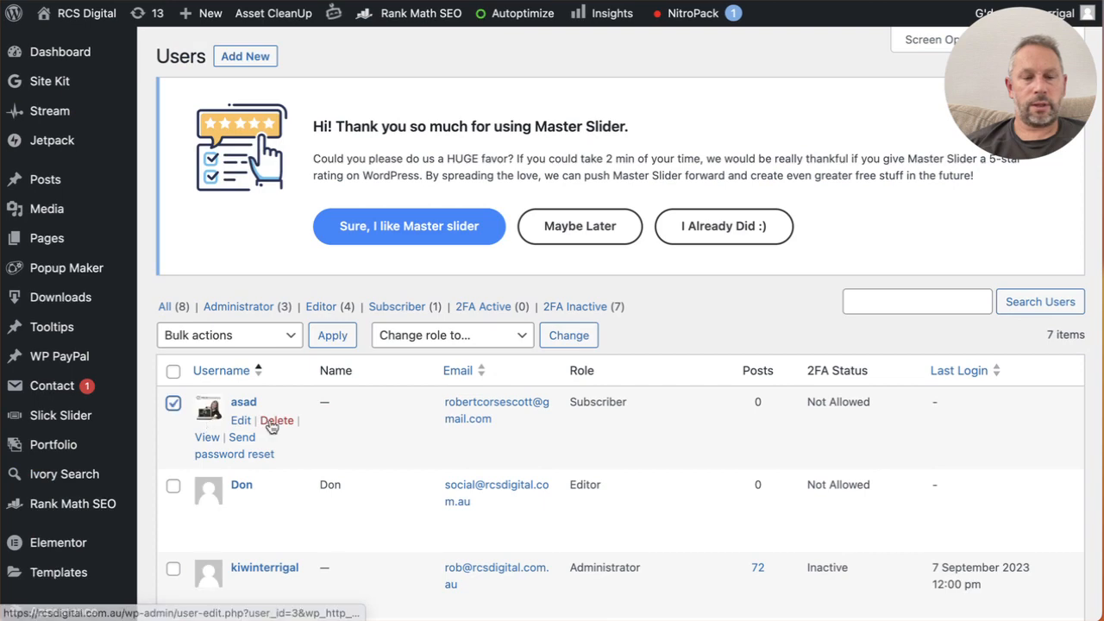
scroll(407, 431, down, 2)
scroll(407, 432, down, 2)
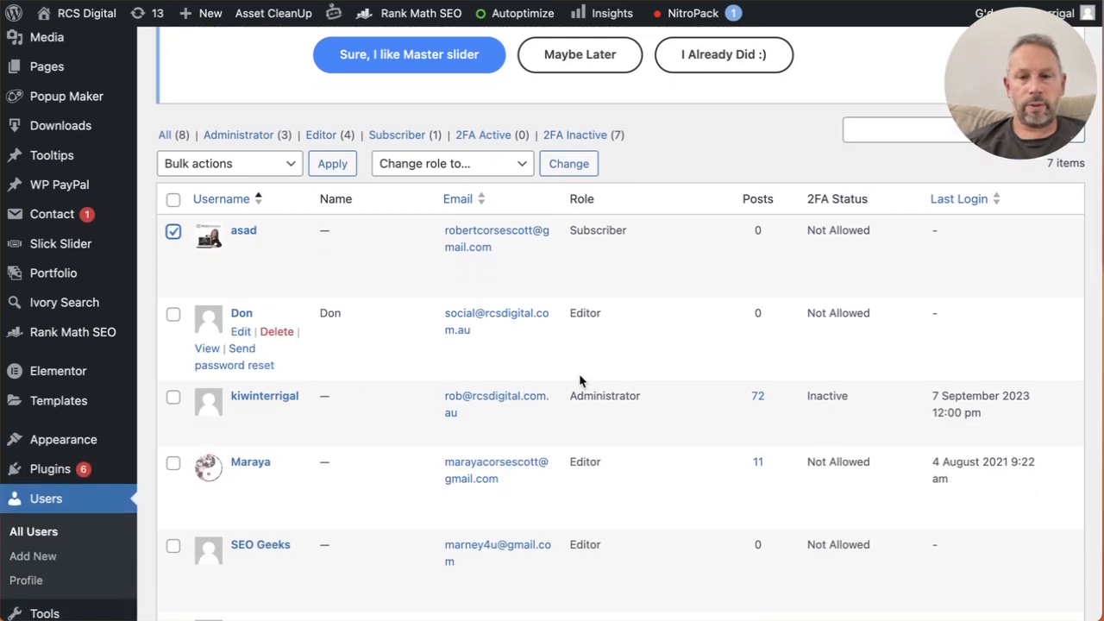
scroll(579, 378, down, 2)
scroll(494, 333, up, 5)
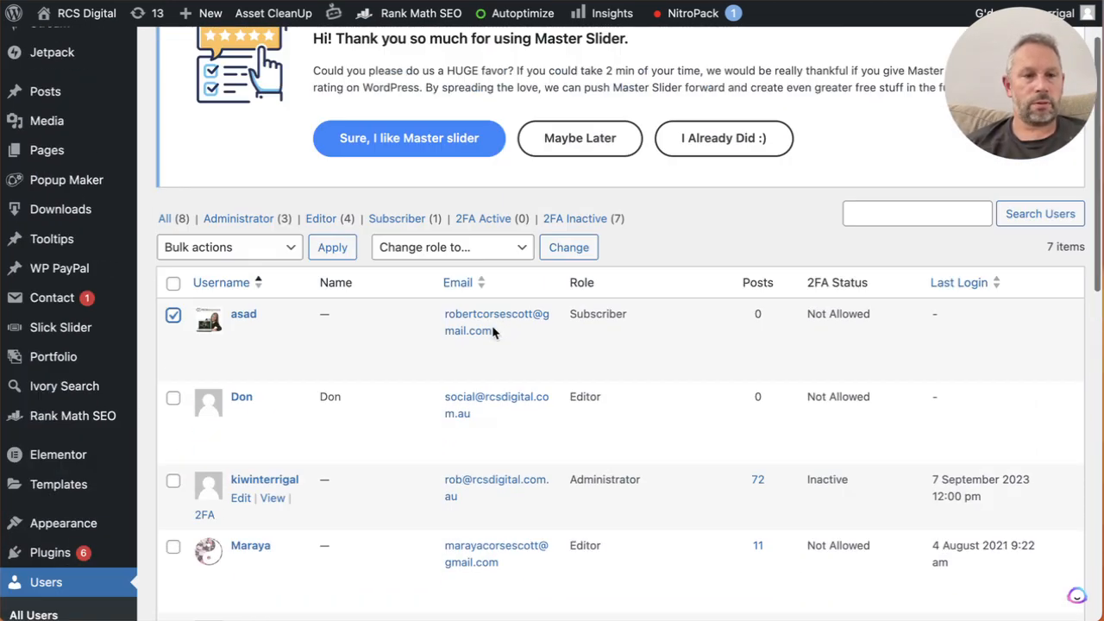
scroll(493, 333, down, 5)
Step: Open the first Editor-role user's profile for editing and view the available role options without changing the role
mouse_move(245, 197)
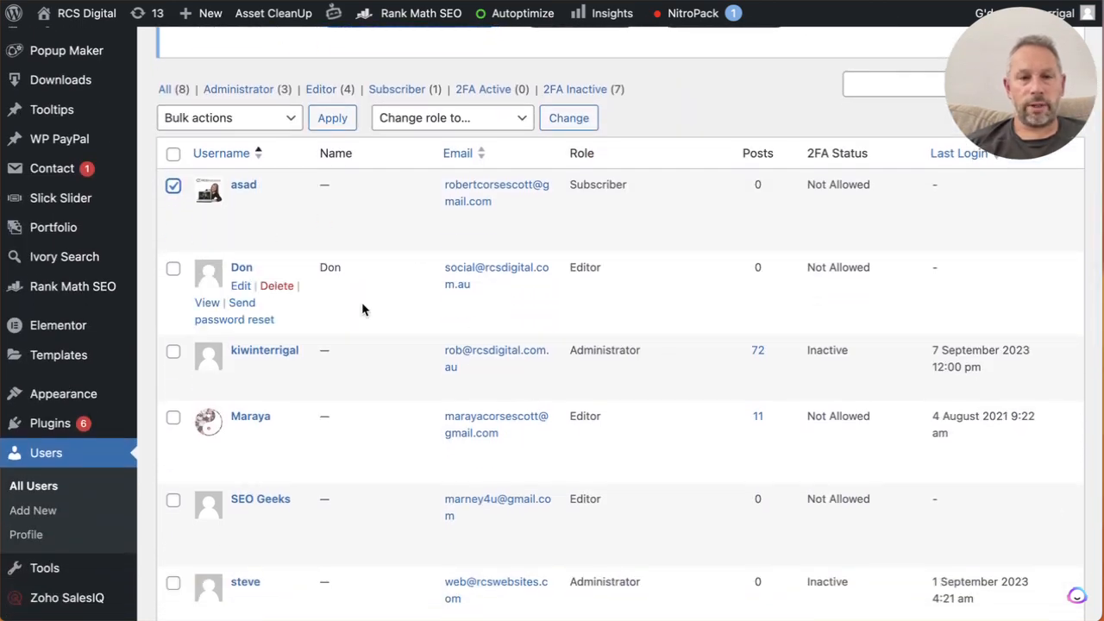
click(242, 289)
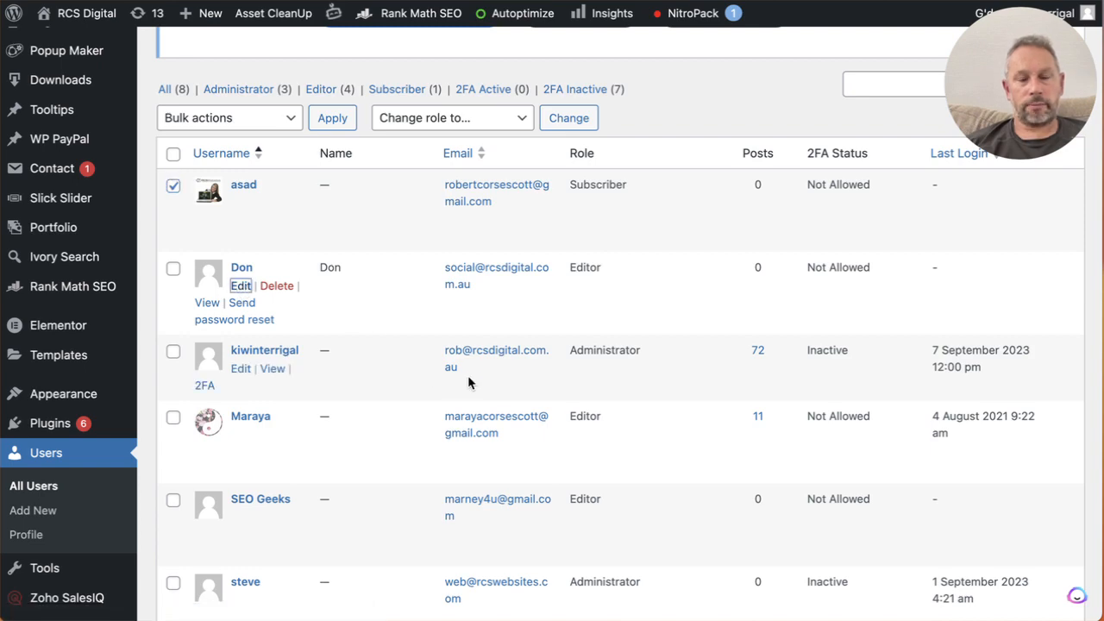
scroll(487, 392, down, 10)
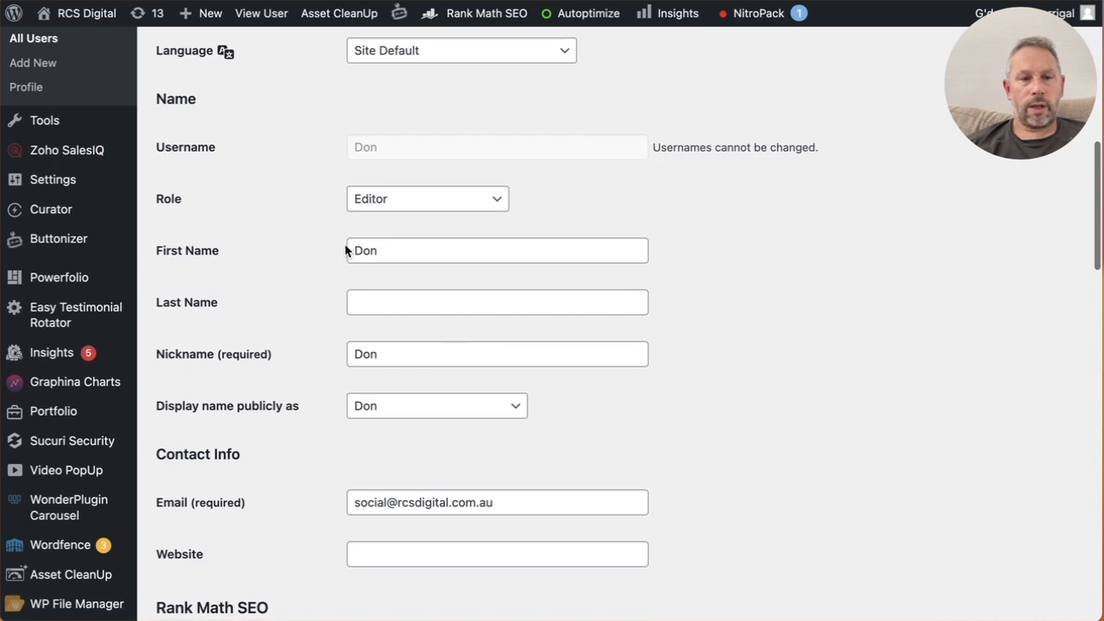
click(395, 206)
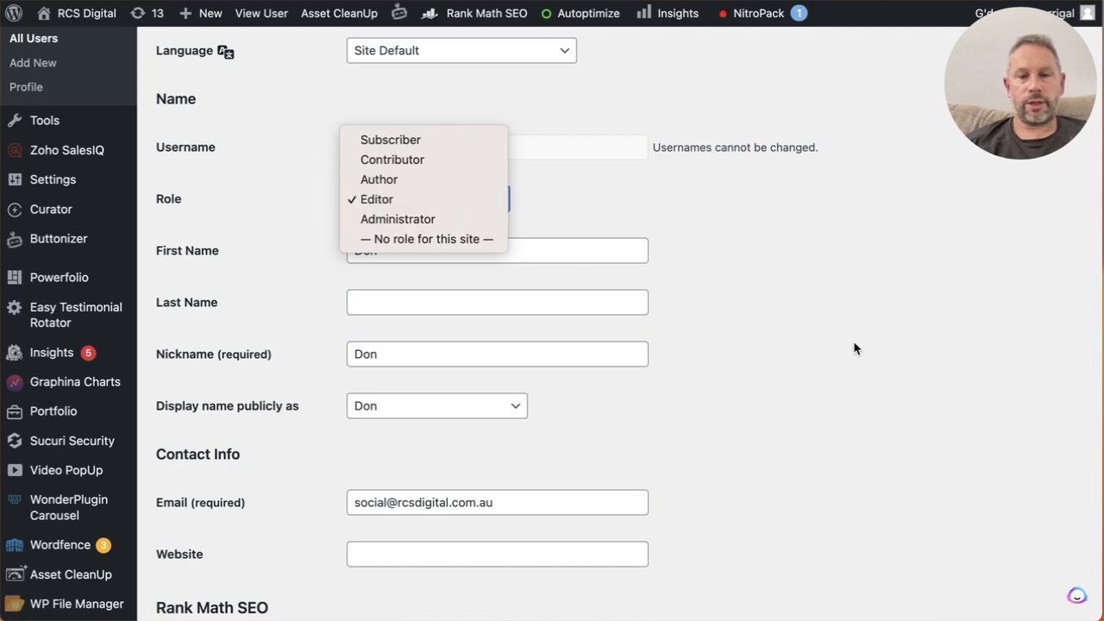
click(859, 372)
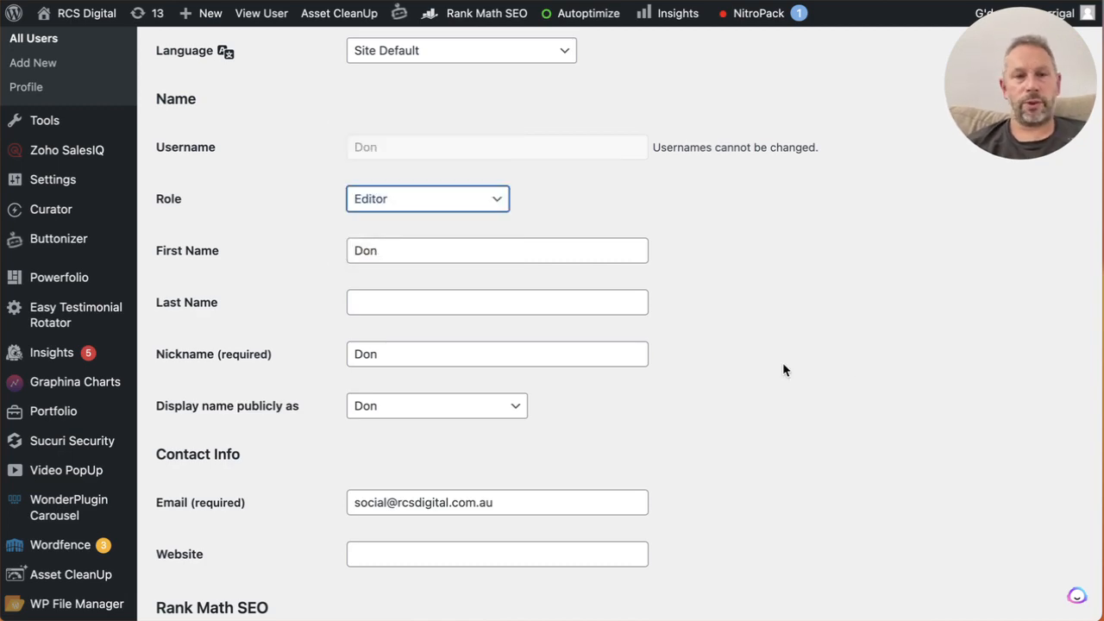
Step: Open the WordPress dashboard home and examine the MonsterInsights overview report
scroll(803, 390, up, 10)
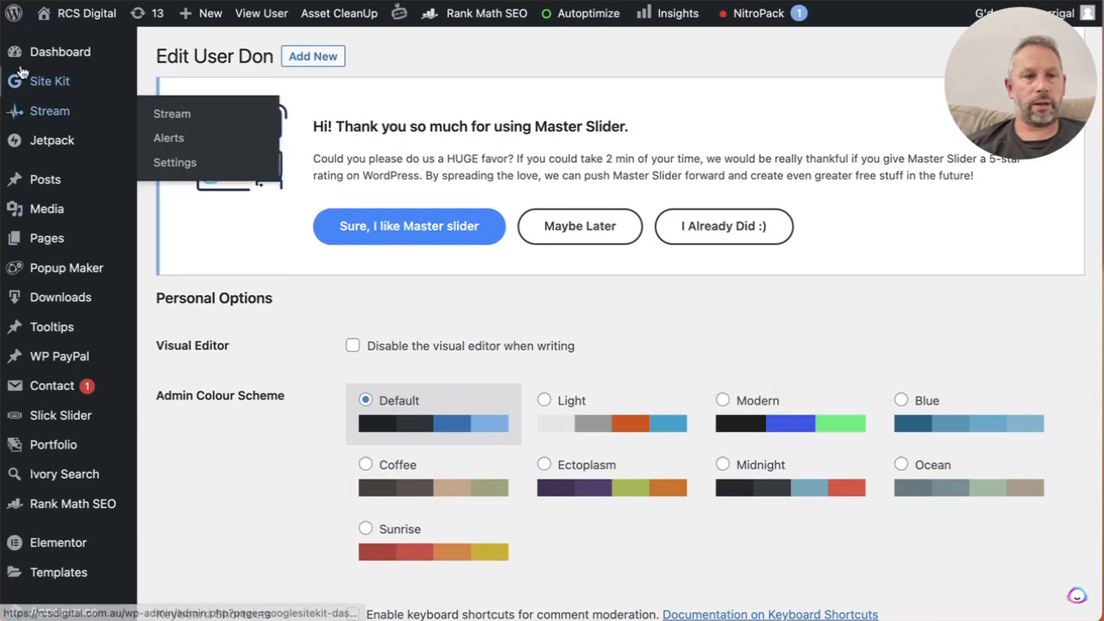
mouse_move(35, 58)
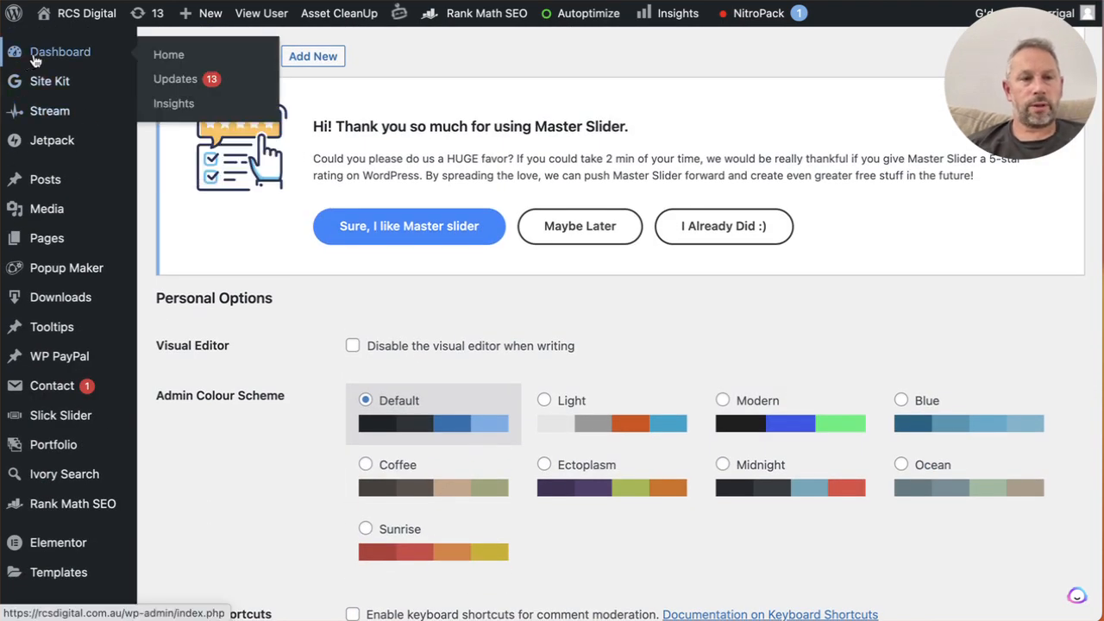
click(35, 57)
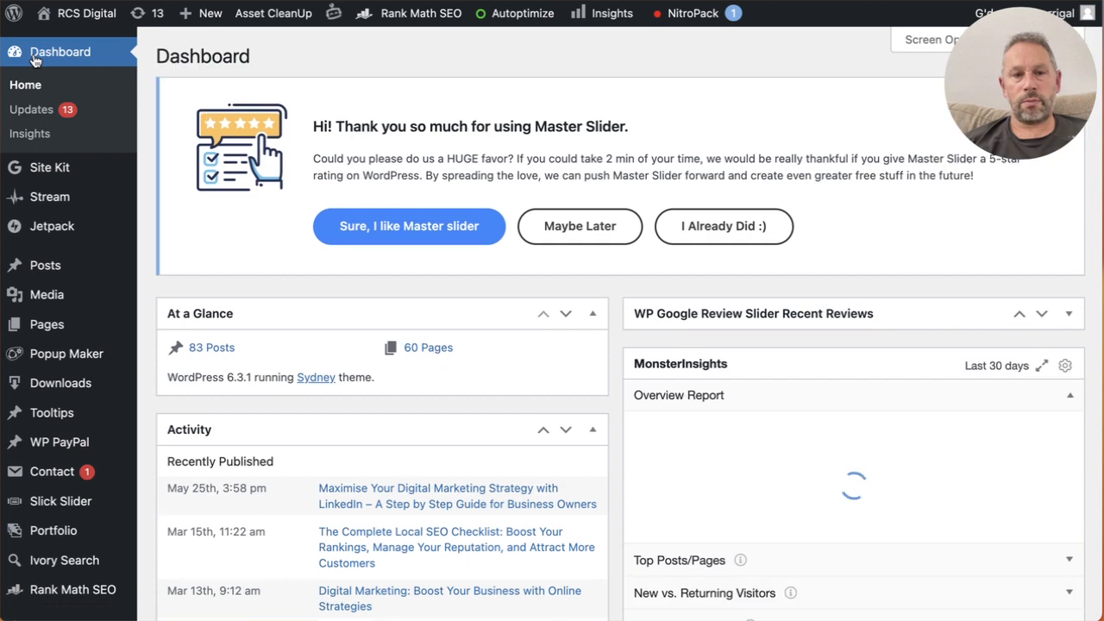
scroll(713, 384, down, 3)
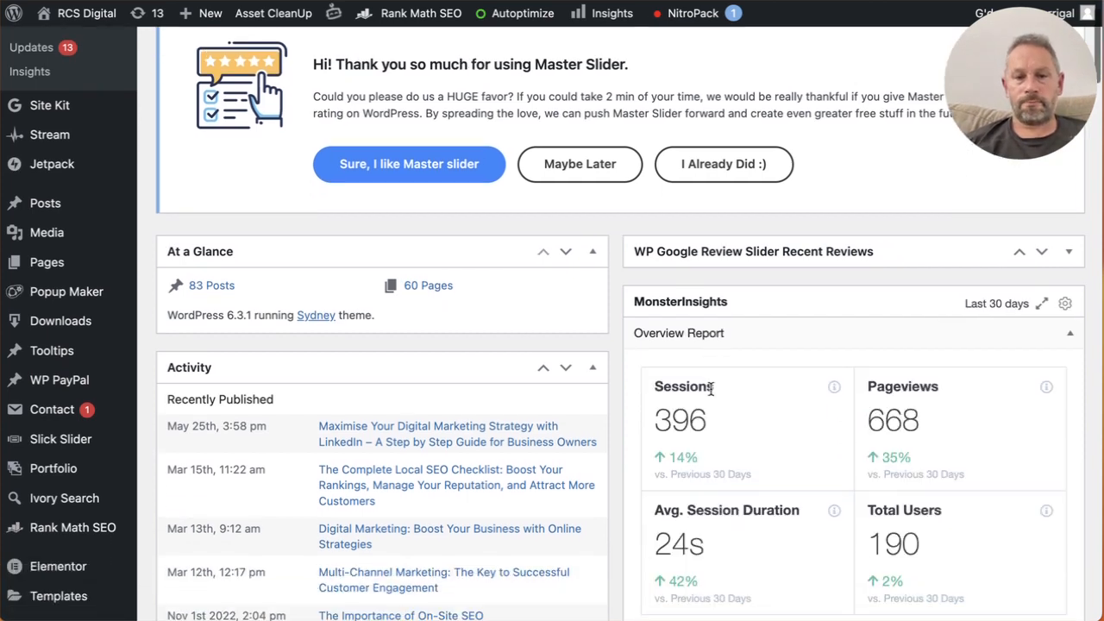